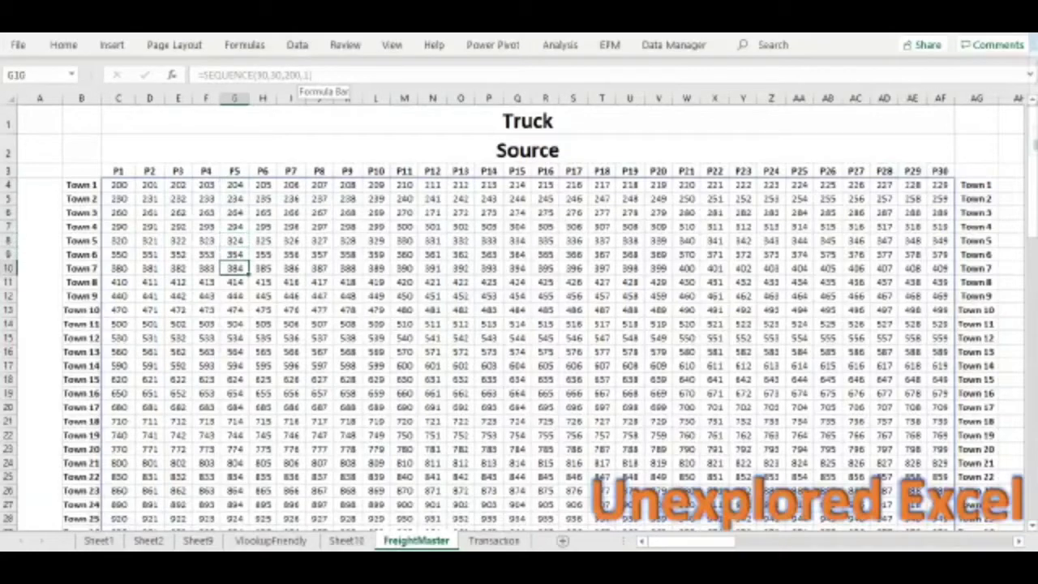
# Examine the Truck freight matrix on the FreightMaster sheet, from the source headings P1 onward to the rates by town
pyautogui.click(235, 253)
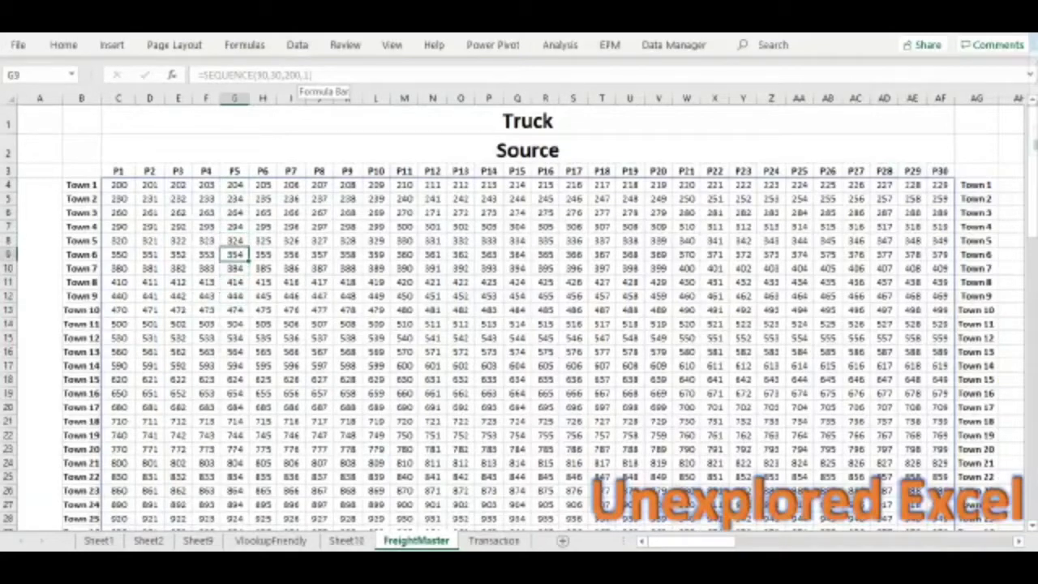
pyautogui.press('Left')
pyautogui.press('Left')
pyautogui.press('Left')
pyautogui.press('Left')
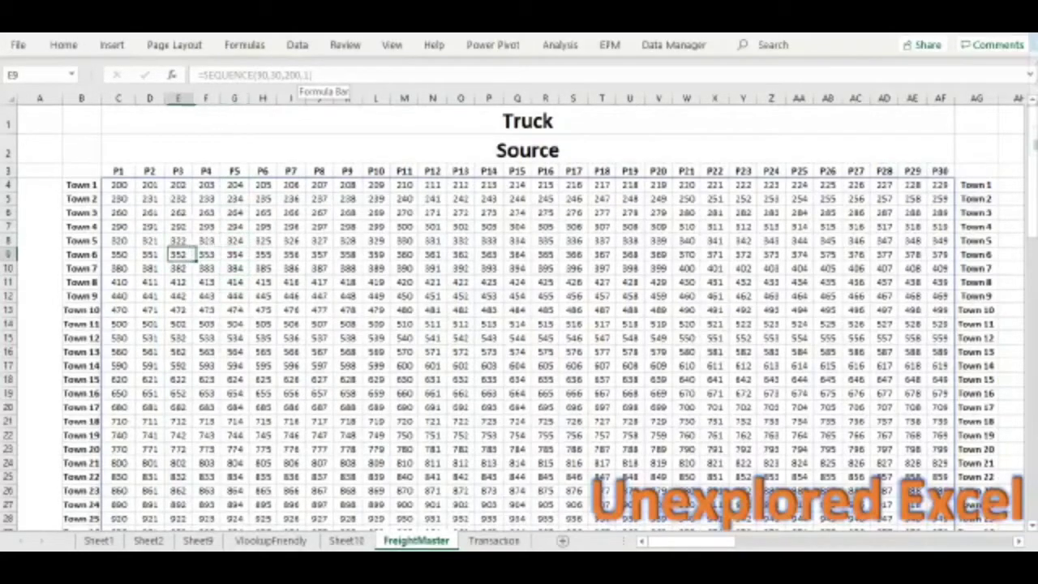
pyautogui.press('Up')
pyautogui.press('Up')
pyautogui.press('Up')
pyautogui.press('Up')
pyautogui.press('Up')
pyautogui.press('Up')
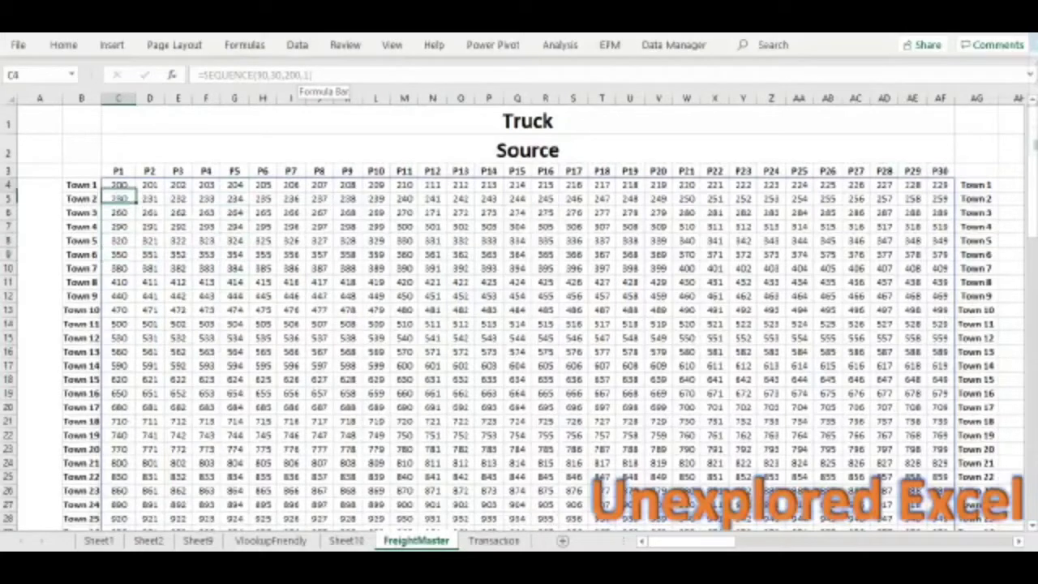
pyautogui.press('Right')
pyautogui.press('Right')
pyautogui.press('Right')
pyautogui.press('Right')
pyautogui.press('Right')
pyautogui.press('Right')
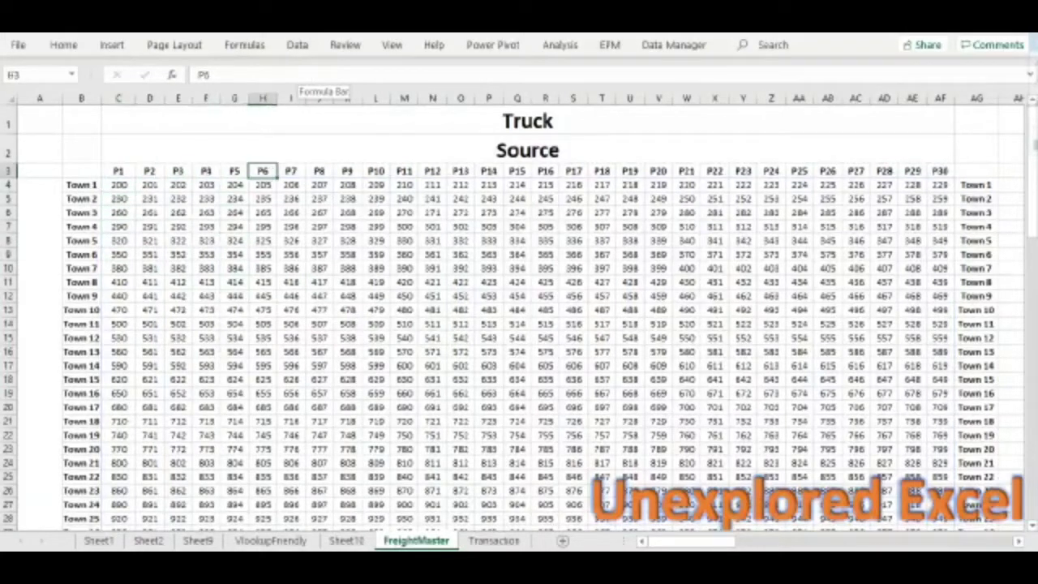
pyautogui.press('Down')
pyautogui.press('Down')
pyautogui.press('Down')
pyautogui.press('Down')
pyautogui.press('Down')
pyautogui.press('Down')
pyautogui.press('Down')
pyautogui.press('Down')
pyautogui.press('Down')
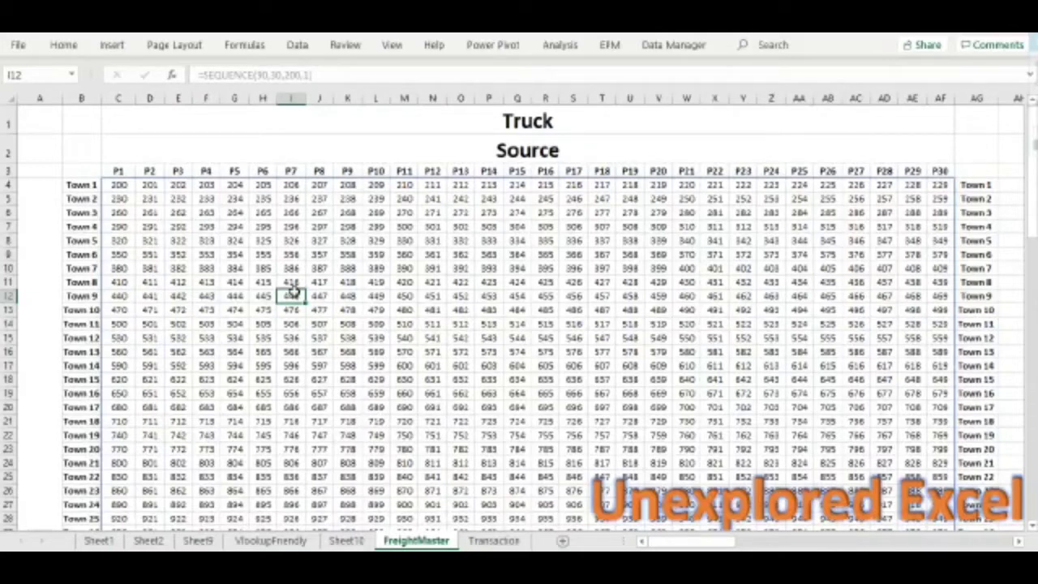
# Review the full destination town list in column B and the matching town list in column AG
pyautogui.click(86, 185)
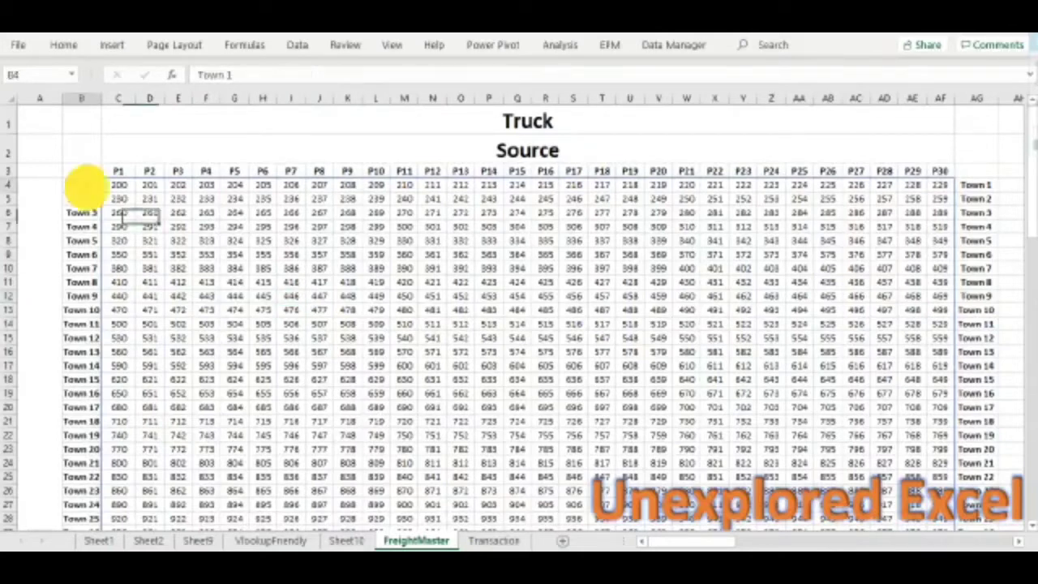
pyautogui.hotkey('ctrl', 'shift', 'Down')
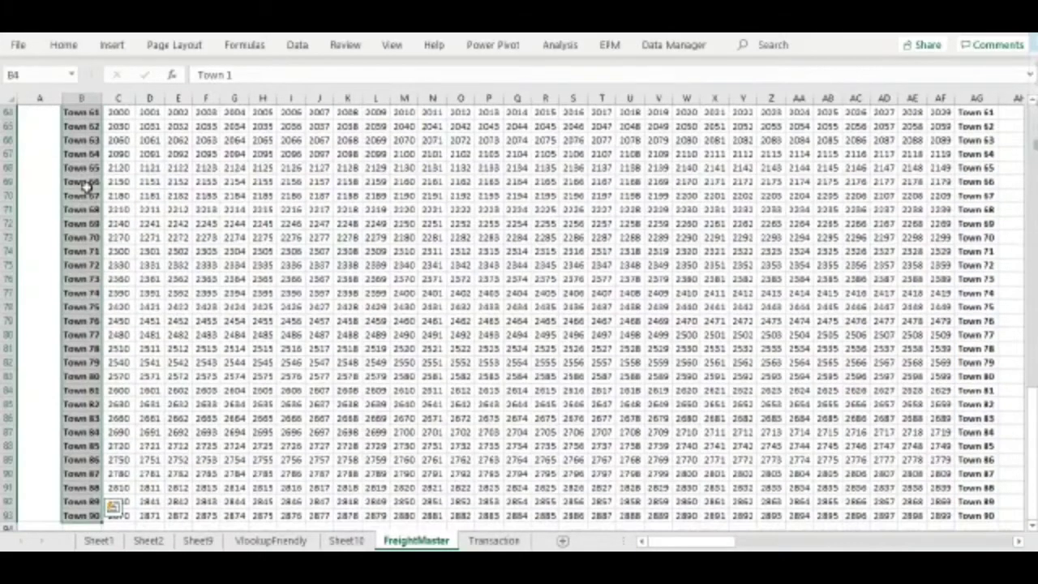
pyautogui.press('Up')
pyautogui.press('Down')
pyautogui.press('Right')
pyautogui.press('Right')
pyautogui.press('Right')
pyautogui.press('Right')
pyautogui.press('Right')
pyautogui.press('Right')
pyautogui.press('Right')
pyautogui.press('Right')
pyautogui.press('Right')
pyautogui.press('Right')
pyautogui.press('Right')
pyautogui.press('Right')
pyautogui.press('Right')
pyautogui.press('Right')
pyautogui.press('Right')
pyautogui.press('Right')
pyautogui.press('Right')
pyautogui.press('Right')
pyautogui.press('Right')
pyautogui.press('Right')
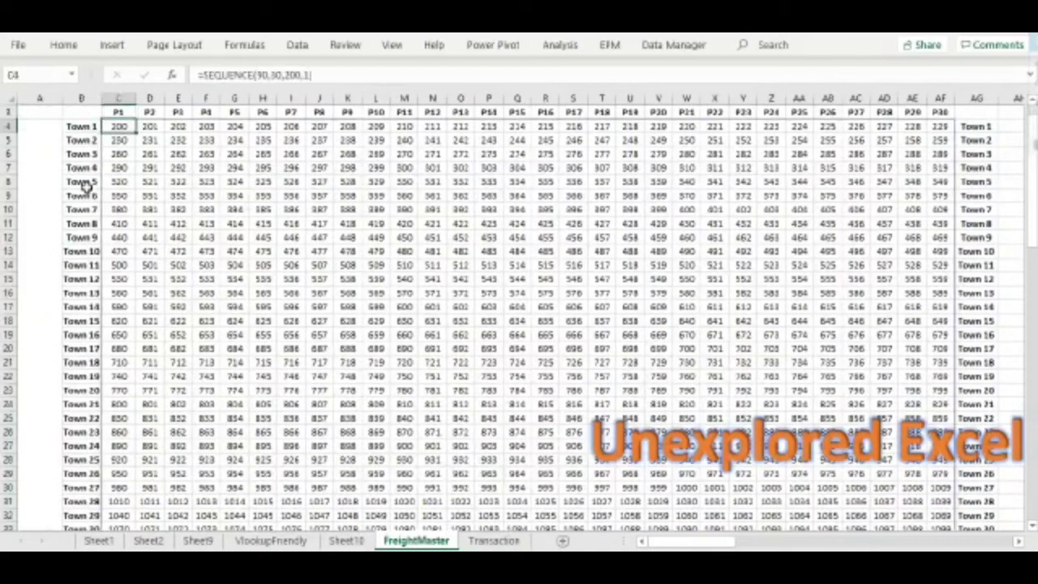
pyautogui.press('Right')
pyautogui.press('Right')
pyautogui.press('Right')
pyautogui.press('Right')
pyautogui.press('Right')
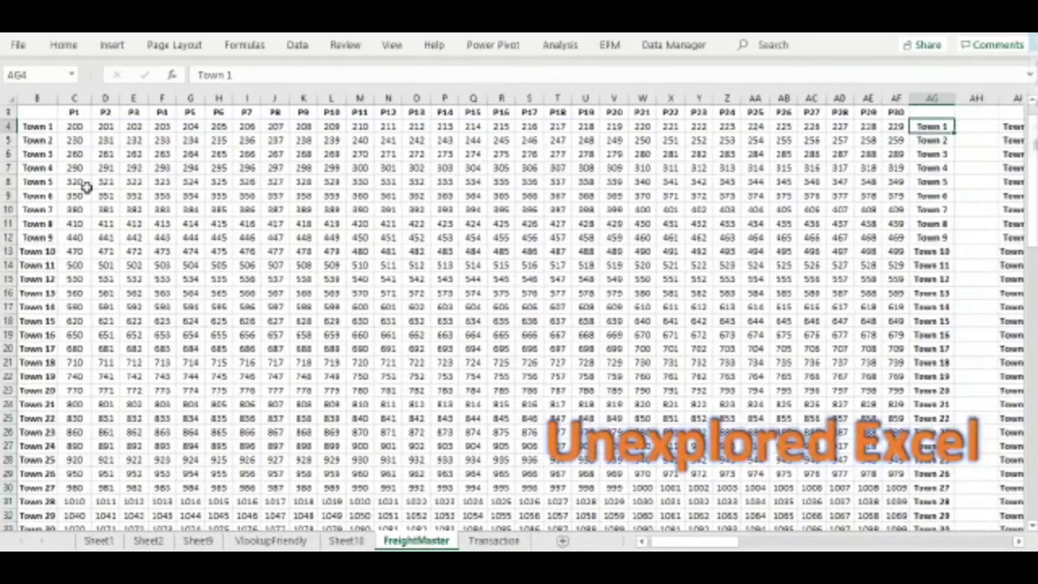
pyautogui.hotkey('ctrl', 'shift', 'Down')
pyautogui.press('Up')
pyautogui.press('Up')
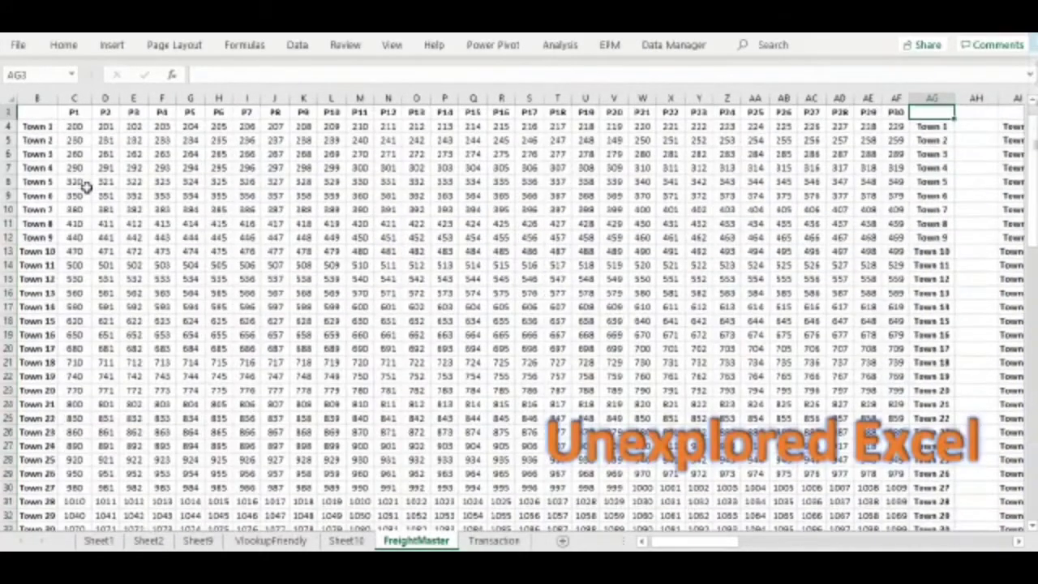
pyautogui.press('Down')
pyautogui.press('Down')
# Look across the Town 1 freight rates for the different sources in the Truck table
pyautogui.press('Left')
pyautogui.press('Left')
pyautogui.press('Left')
pyautogui.press('Left')
pyautogui.press('Left')
pyautogui.press('Left')
pyautogui.press('Left')
pyautogui.press('Left')
pyautogui.press('Left')
pyautogui.press('Left')
pyautogui.press('Left')
pyautogui.press('Left')
pyautogui.press('Left')
pyautogui.press('Left')
pyautogui.press('Left')
pyautogui.press('Left')
pyautogui.press('Left')
pyautogui.press('Left')
pyautogui.press('Left')
pyautogui.press('Left')
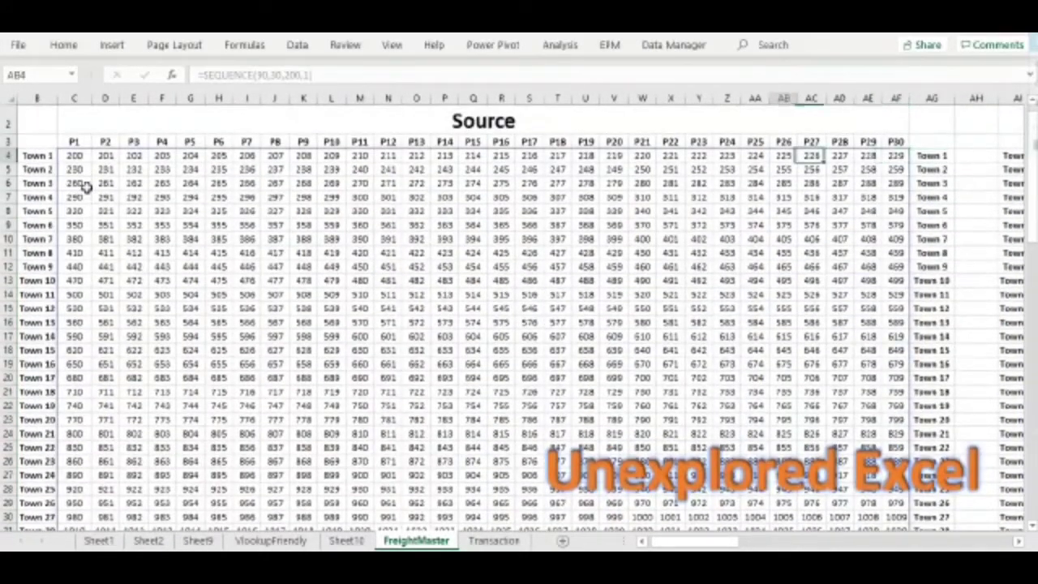
pyautogui.press('Right')
pyautogui.press('Right')
pyautogui.press('Right')
pyautogui.press('Right')
pyautogui.press('Right')
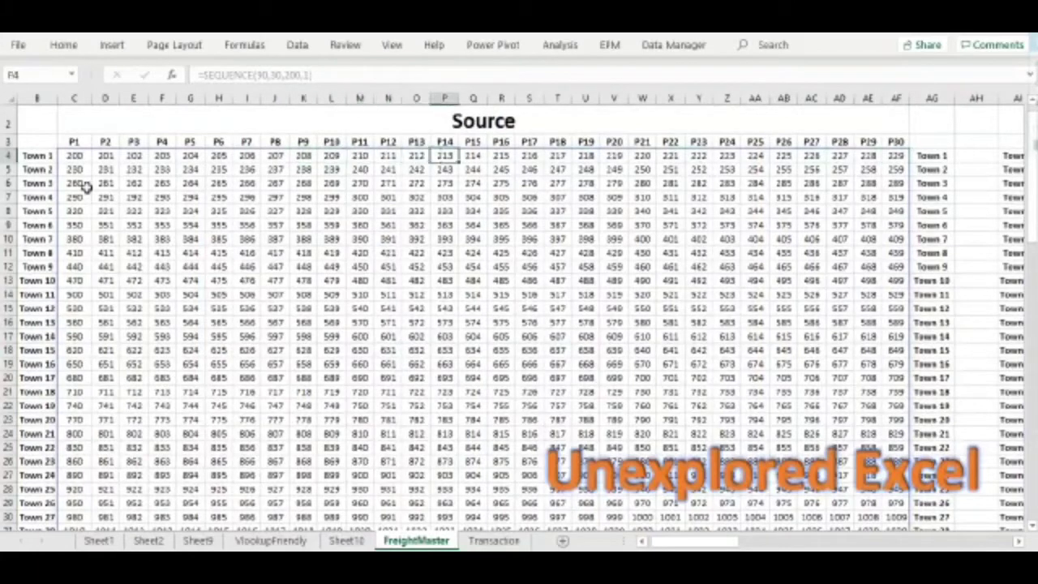
pyautogui.press('Left')
pyautogui.press('Left')
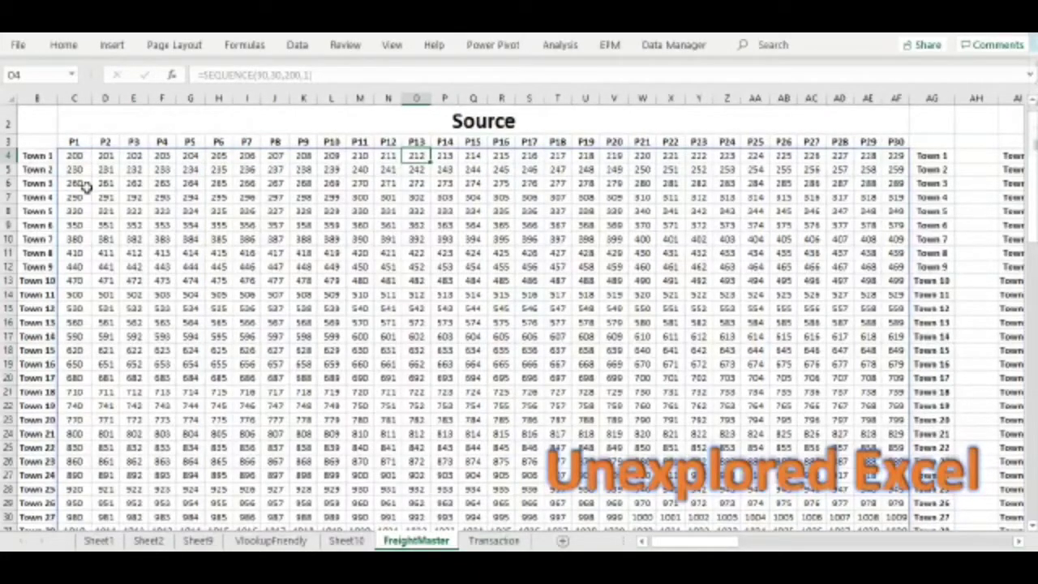
# Inspect the Truck table's title, first source heading, first town label and the formula in its first rate cell, C4
pyautogui.hotkey('ctrl', 'Left')
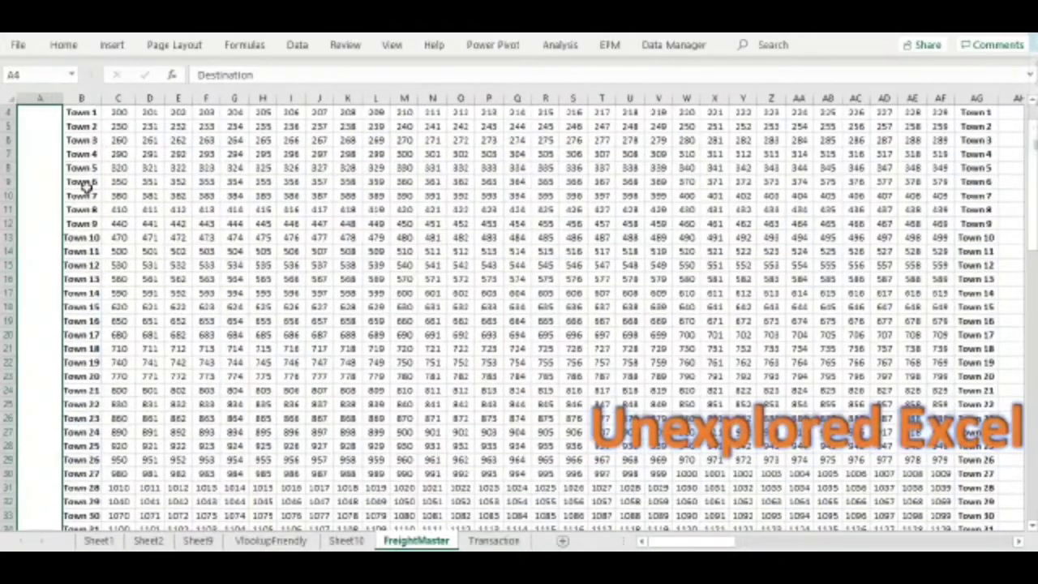
pyautogui.press('Right')
pyautogui.press('Right')
pyautogui.press('Up')
pyautogui.press('Up')
pyautogui.press('Up')
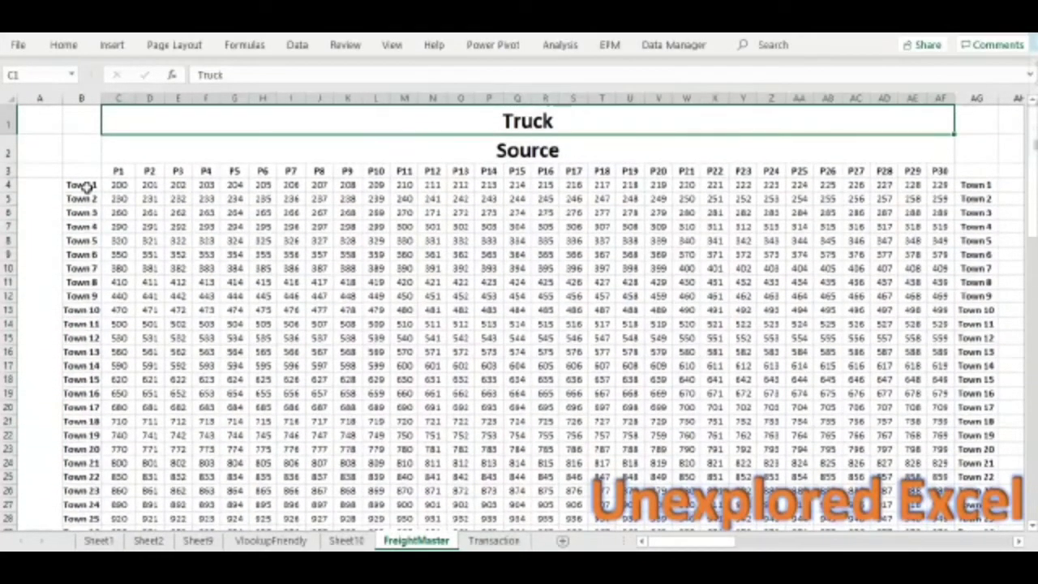
pyautogui.press('Down')
pyautogui.press('Down')
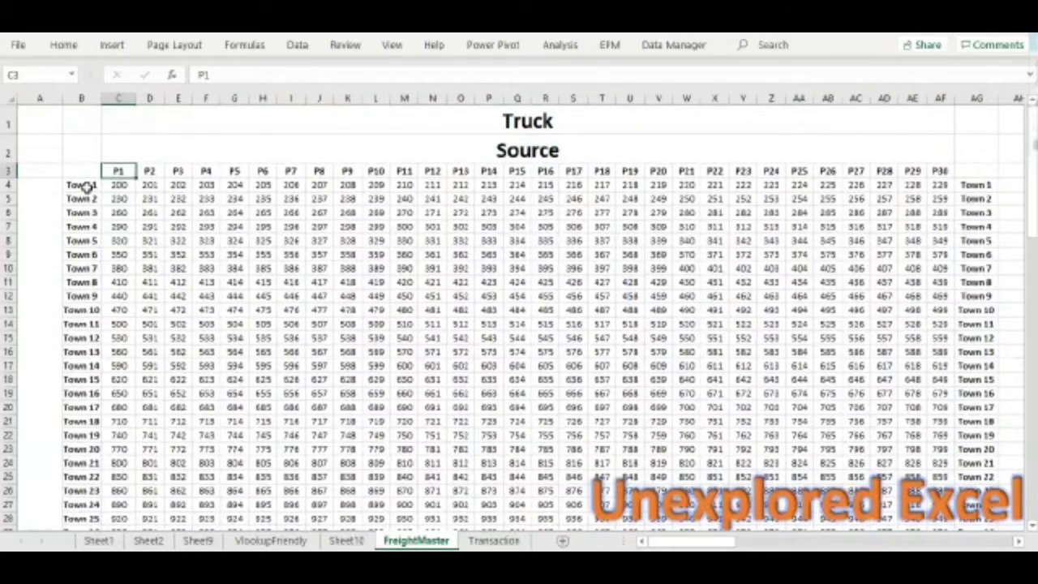
pyautogui.click(86, 186)
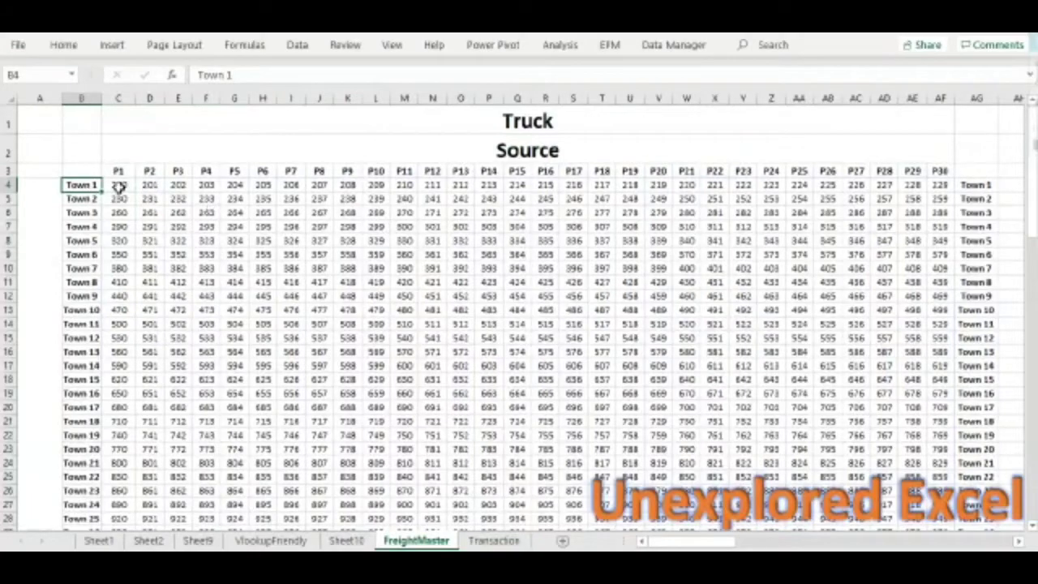
pyautogui.click(120, 185)
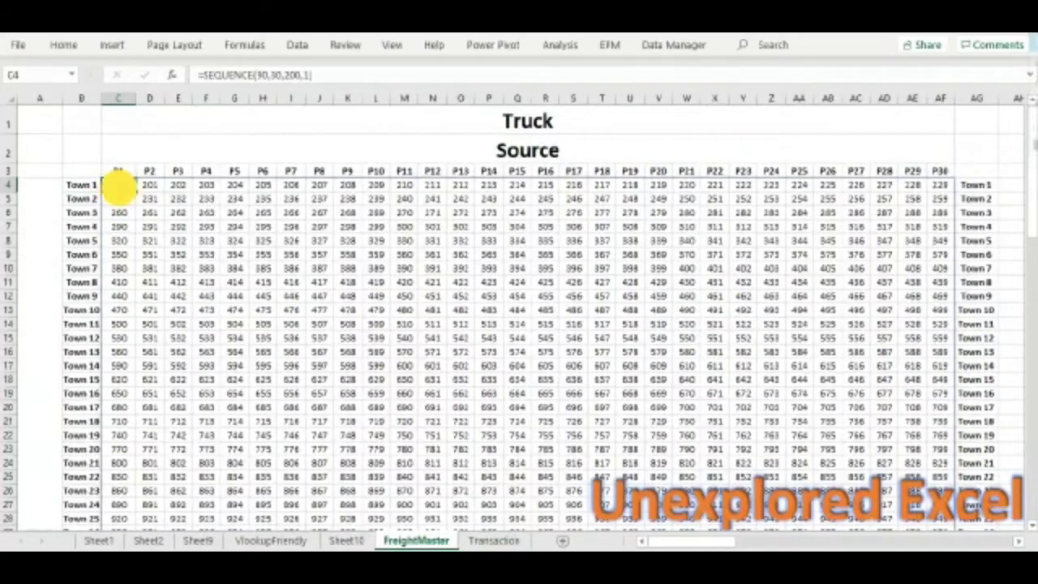
# Go to the MultiModal table on the same sheet and inspect the formula in its first rate cell, AJ4
pyautogui.click(525, 122)
pyautogui.press('Right')
pyautogui.press('Right')
pyautogui.press('Right')
pyautogui.press('Right')
pyautogui.press('Right')
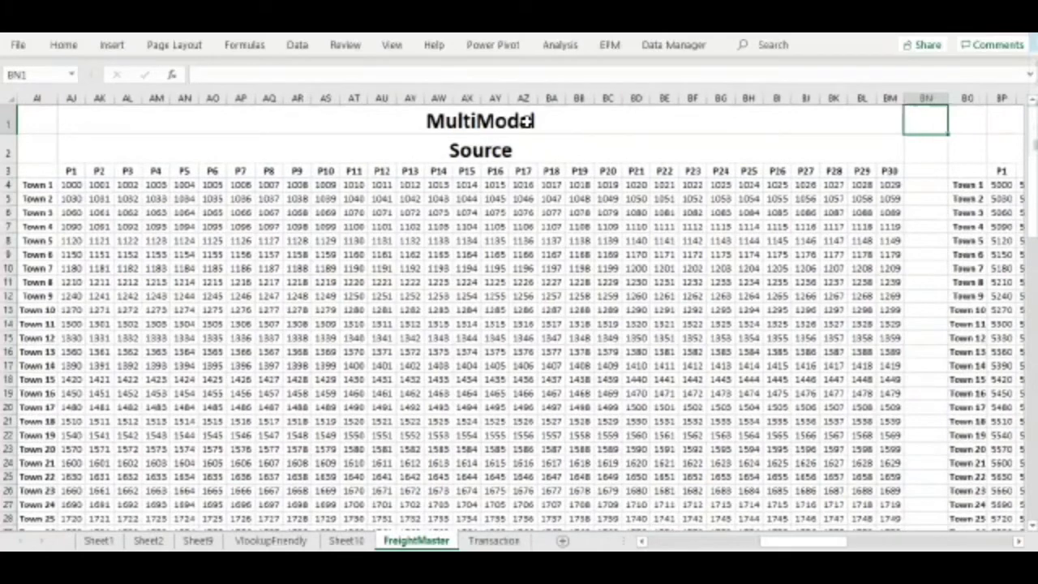
pyautogui.click(526, 122)
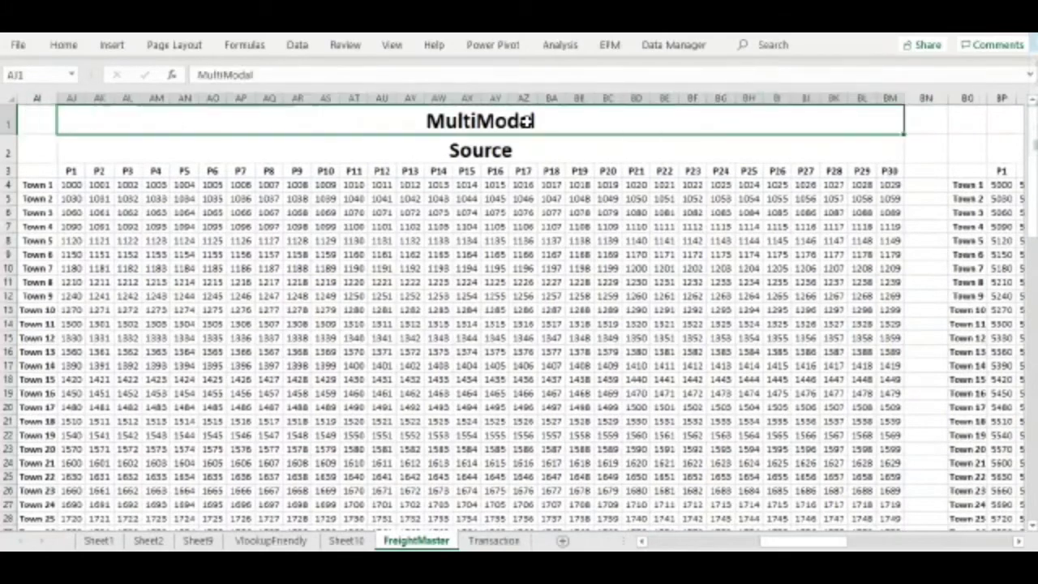
pyautogui.click(73, 185)
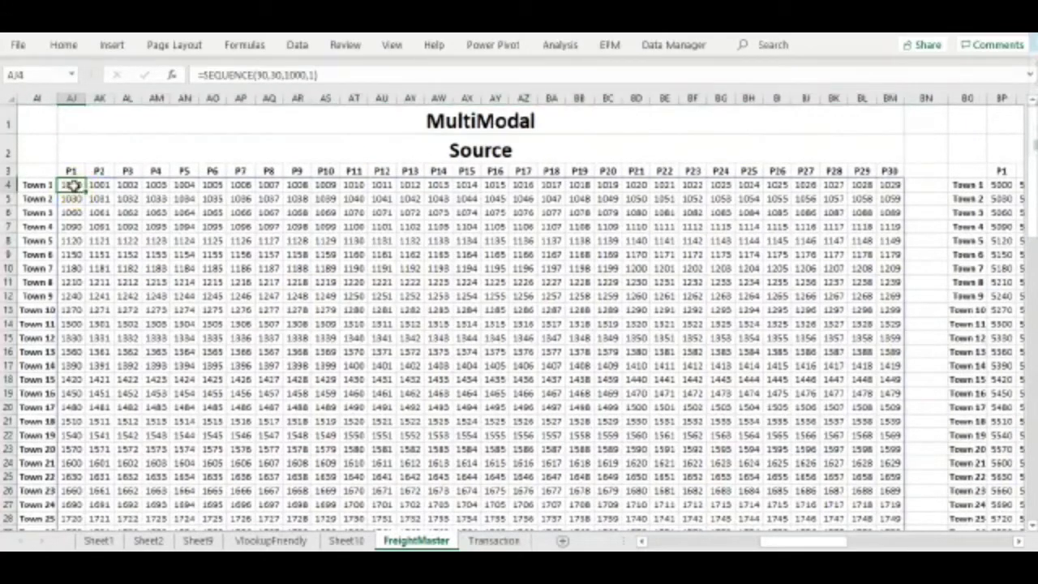
# Go to the Rake table on the same sheet and inspect the formula in its first rate cell, BP4
pyautogui.click(449, 122)
pyautogui.press('Right')
pyautogui.press('Right')
pyautogui.press('Right')
pyautogui.press('Right')
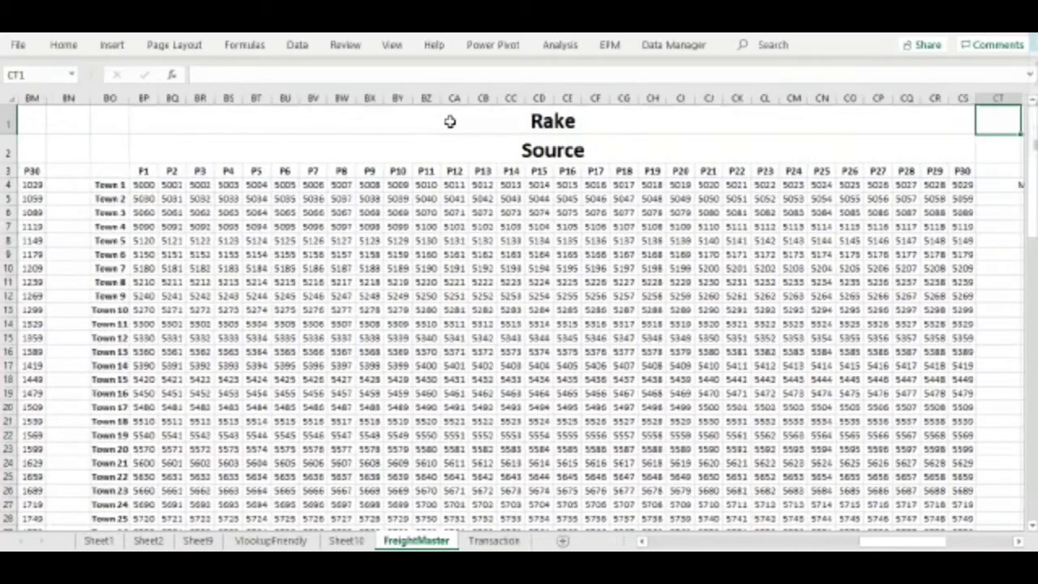
pyautogui.press('Left')
pyautogui.click(144, 185)
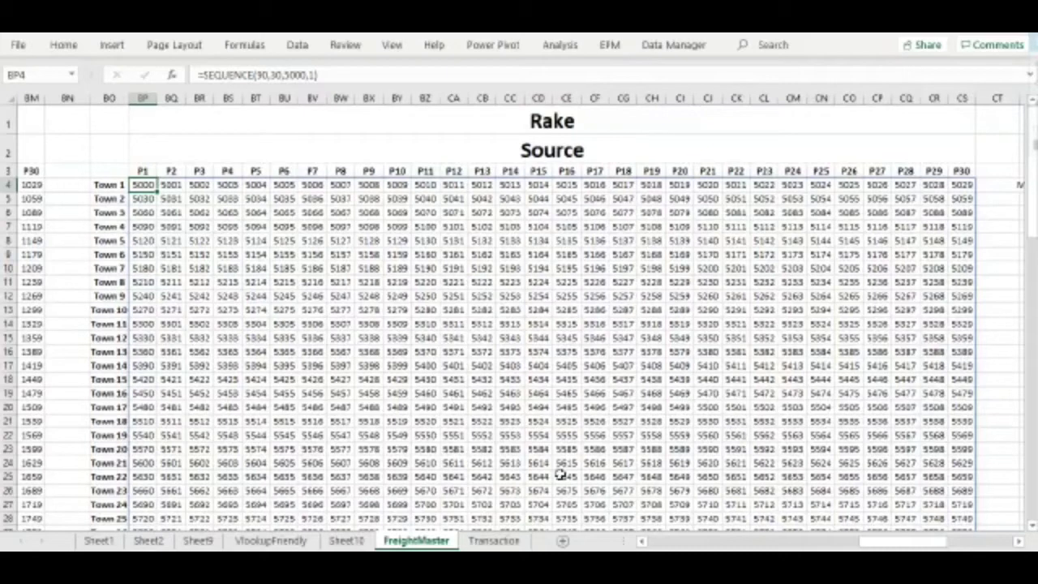
# Open the Transaction sheet and inspect the Destination, Source and Mode inputs and the Amount formula in K3
pyautogui.click(494, 541)
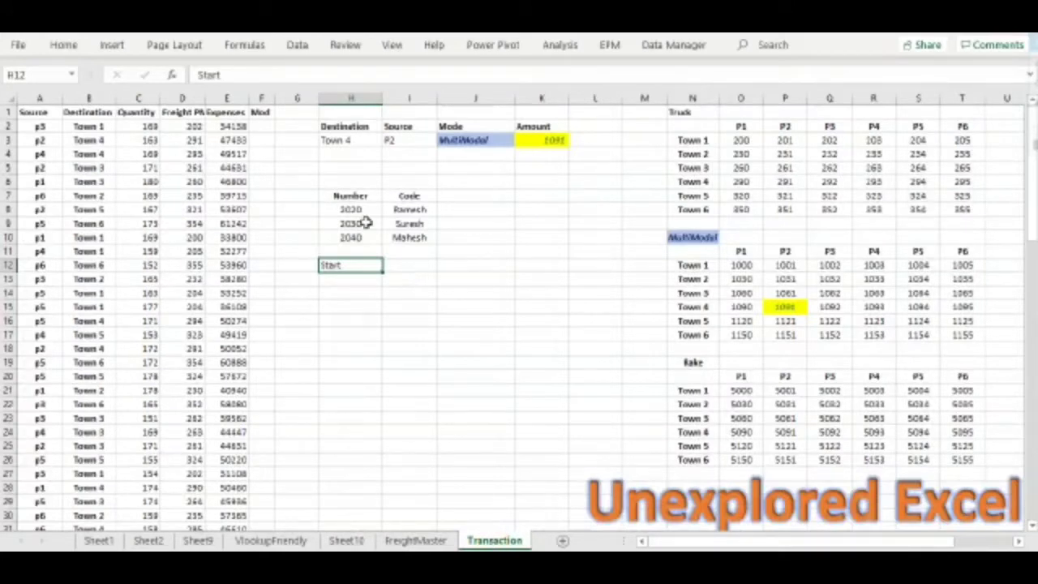
pyautogui.click(354, 139)
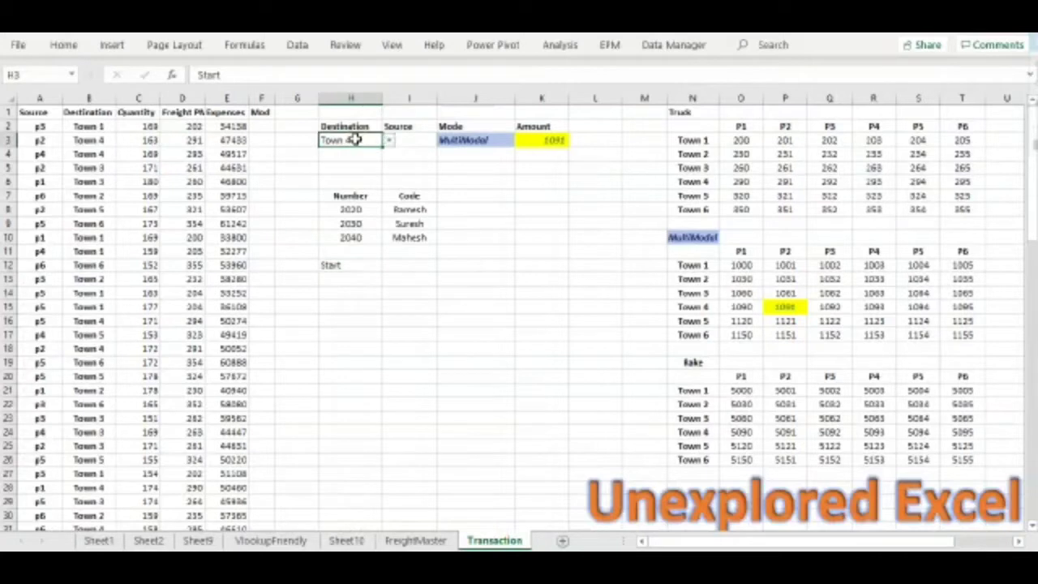
pyautogui.click(410, 139)
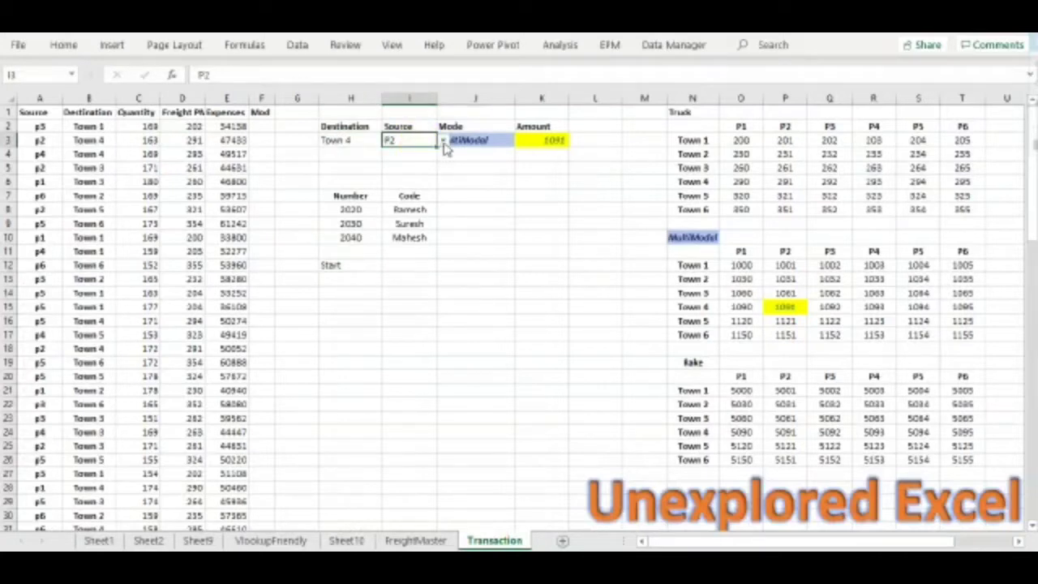
pyautogui.click(503, 140)
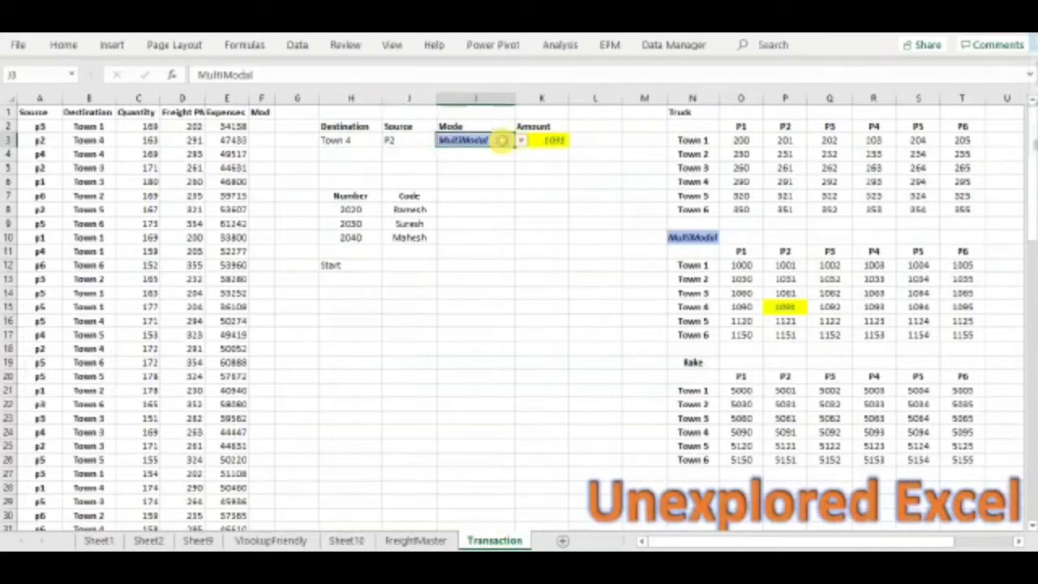
pyautogui.click(551, 139)
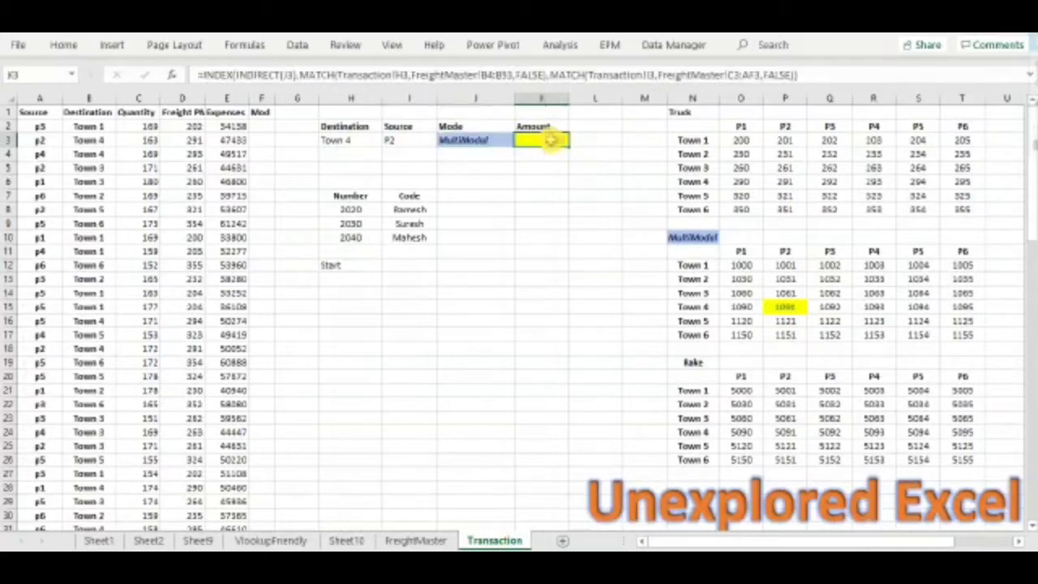
# Set the Mode in J3 to Truck
pyautogui.click(494, 140)
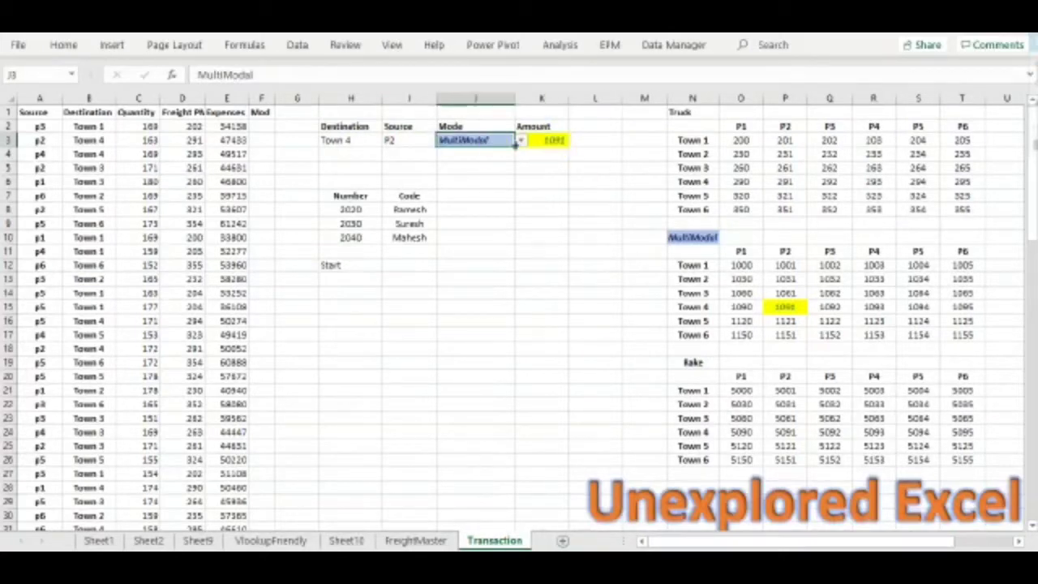
pyautogui.click(521, 141)
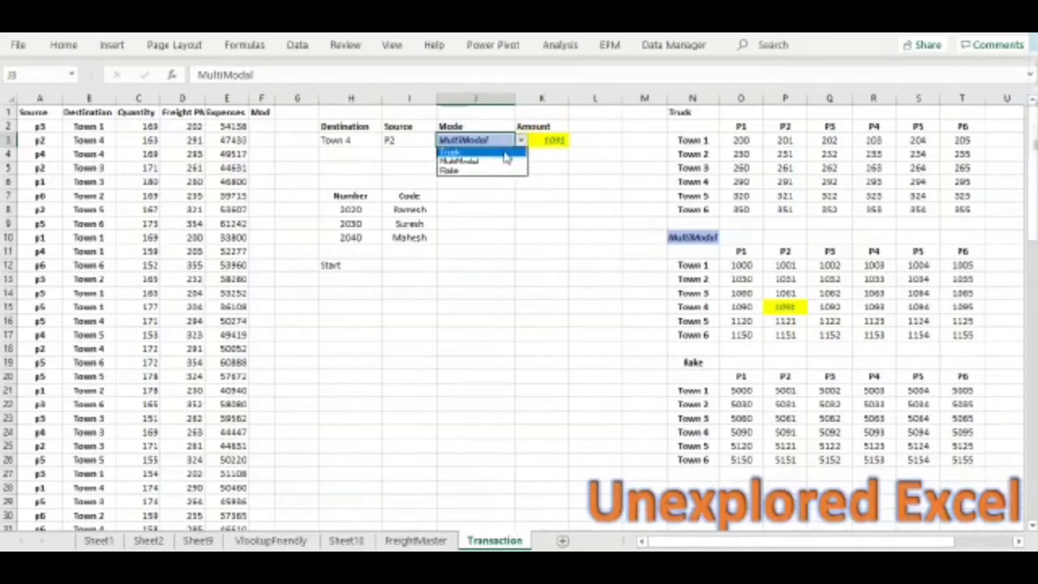
pyautogui.click(504, 153)
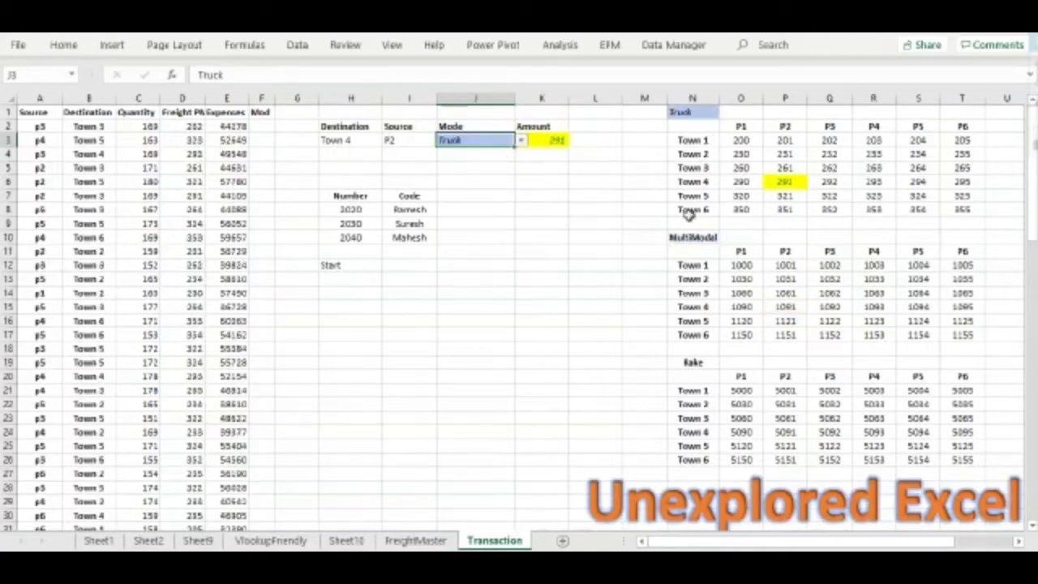
# Set the Mode in J3 to Rake and check the Amount against the Town 4, P2 cell in the Rake table
pyautogui.click(522, 143)
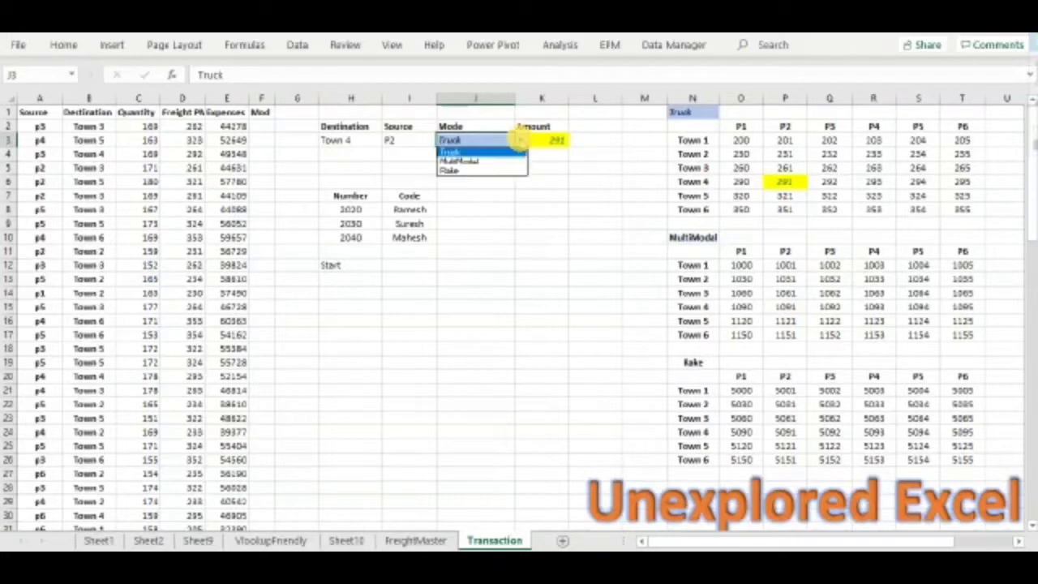
pyautogui.click(490, 171)
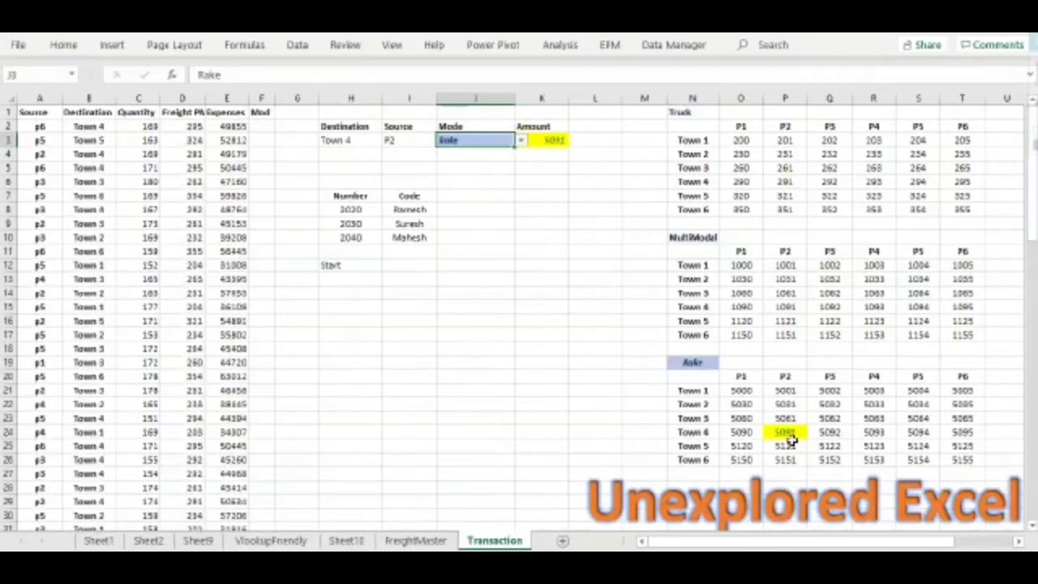
pyautogui.click(551, 140)
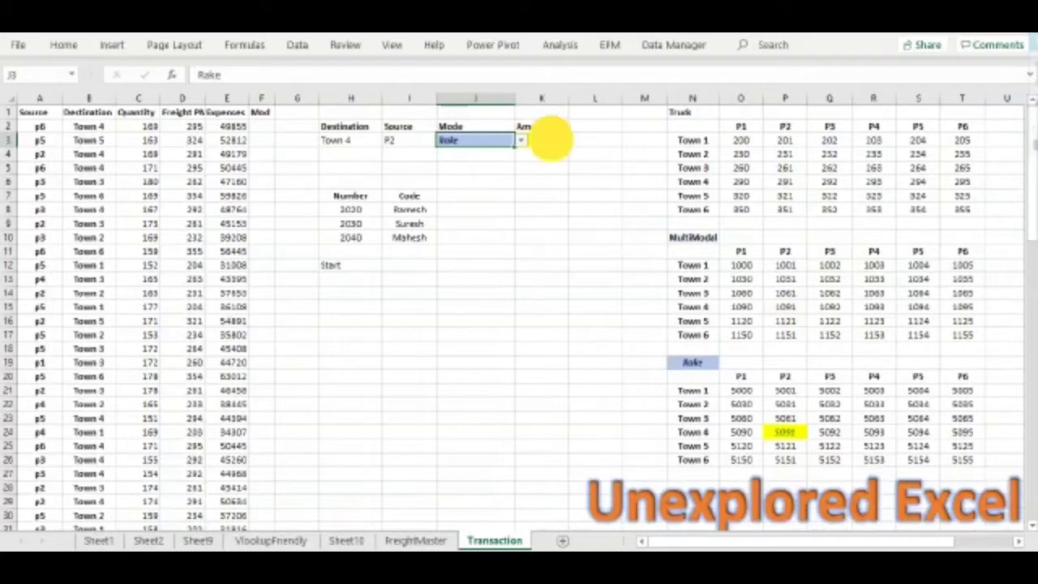
pyautogui.click(787, 432)
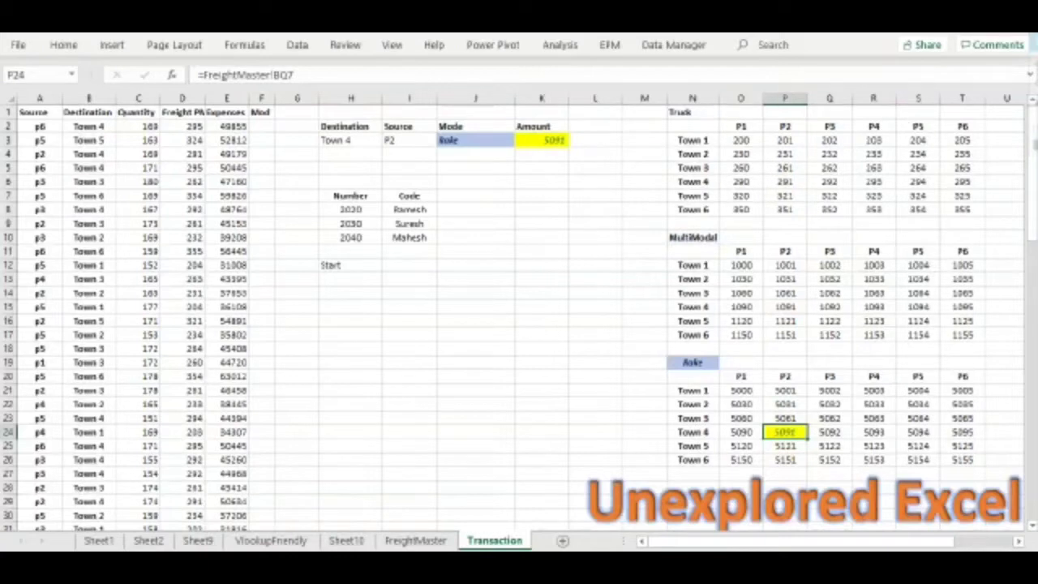
# Set the Source in I3 to P4 for destination Town 4
pyautogui.click(406, 139)
pyautogui.click(441, 141)
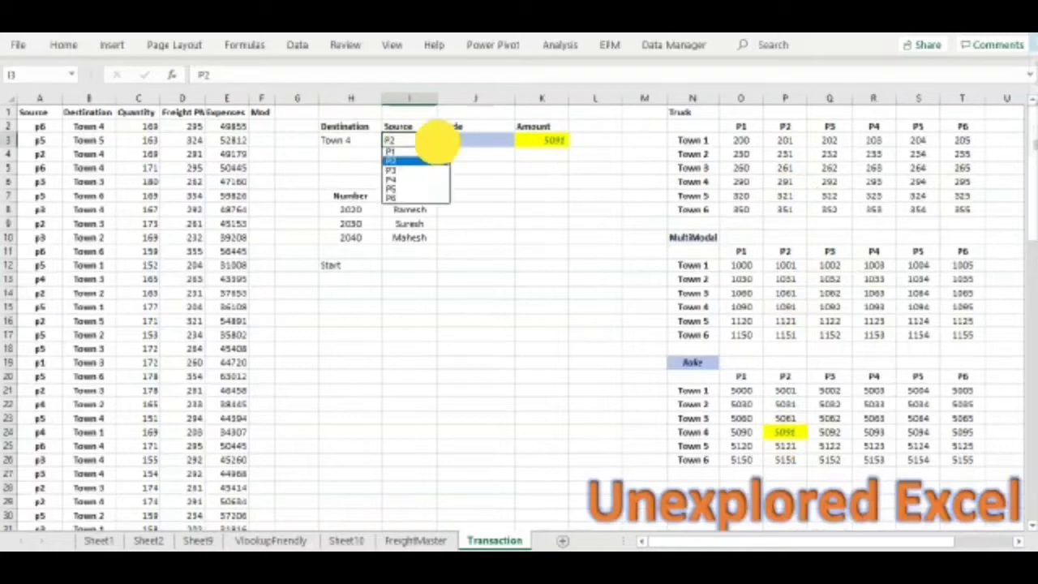
pyautogui.click(421, 179)
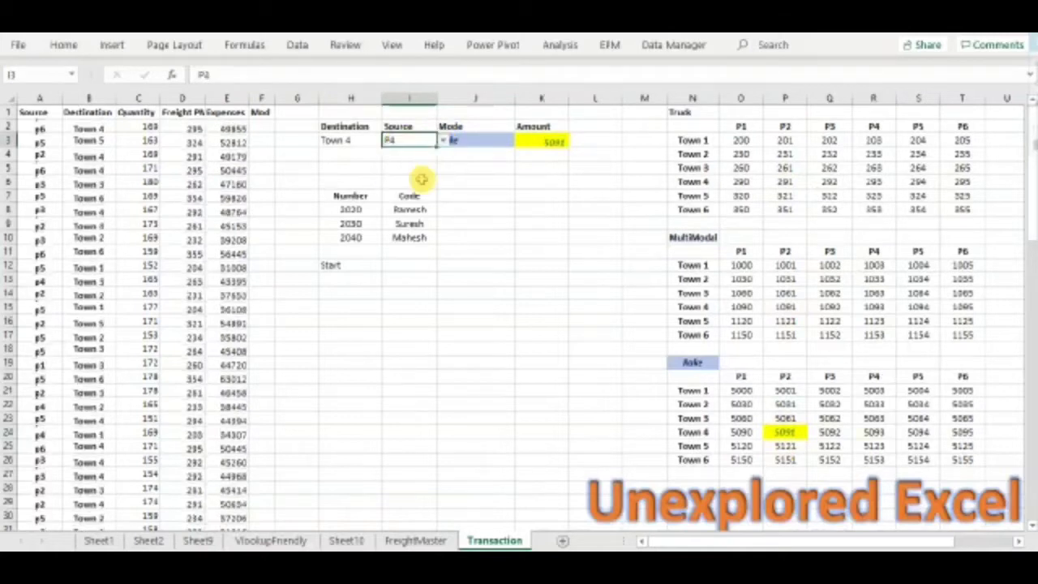
pyautogui.click(371, 139)
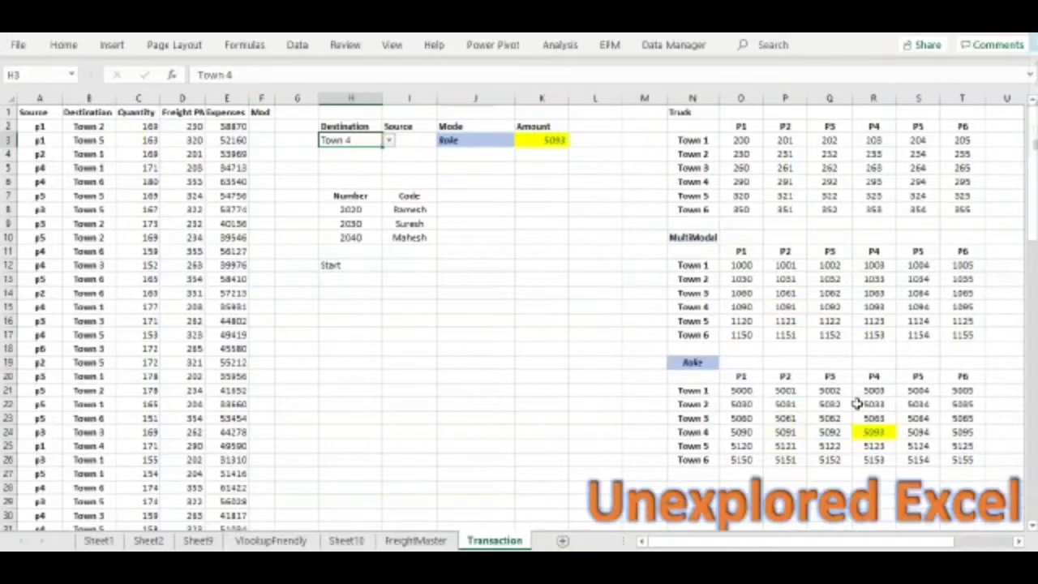
# Set the Mode in J3 to MultiModal
pyautogui.click(485, 141)
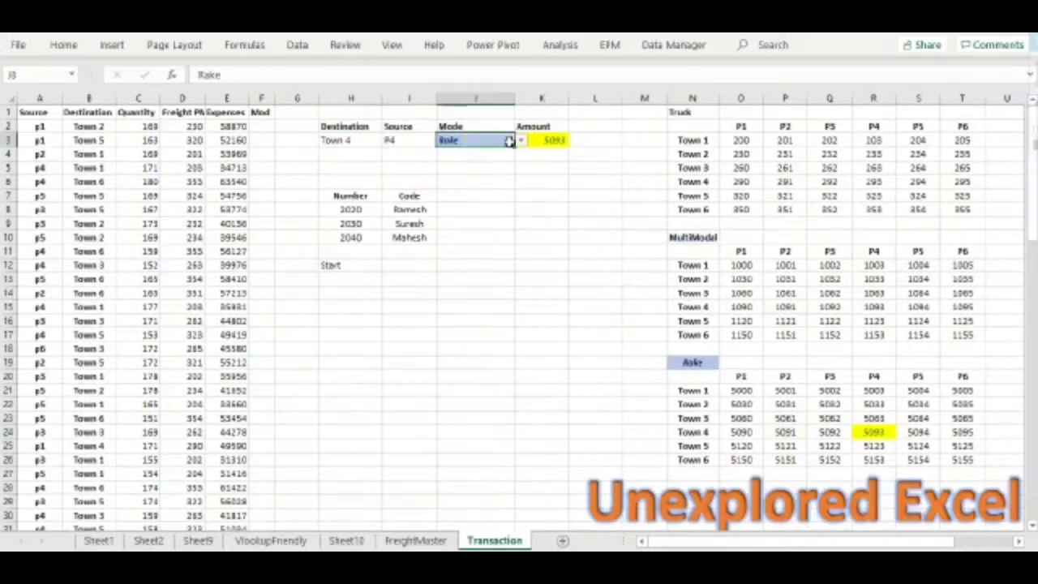
pyautogui.click(511, 140)
pyautogui.click(503, 166)
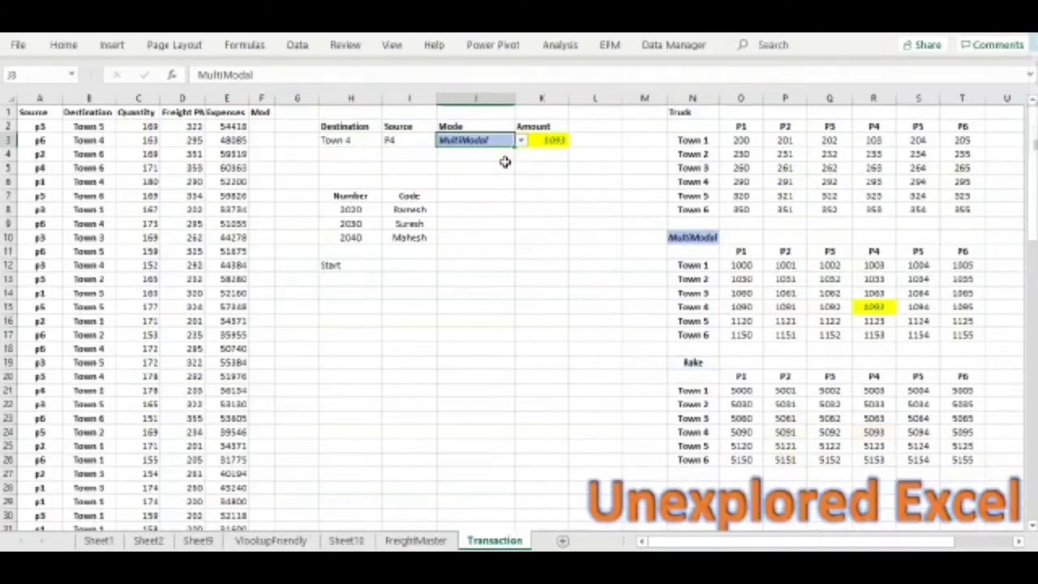
# Select the Truck rate range O3:T8 to check its defined name
pyautogui.click(742, 141)
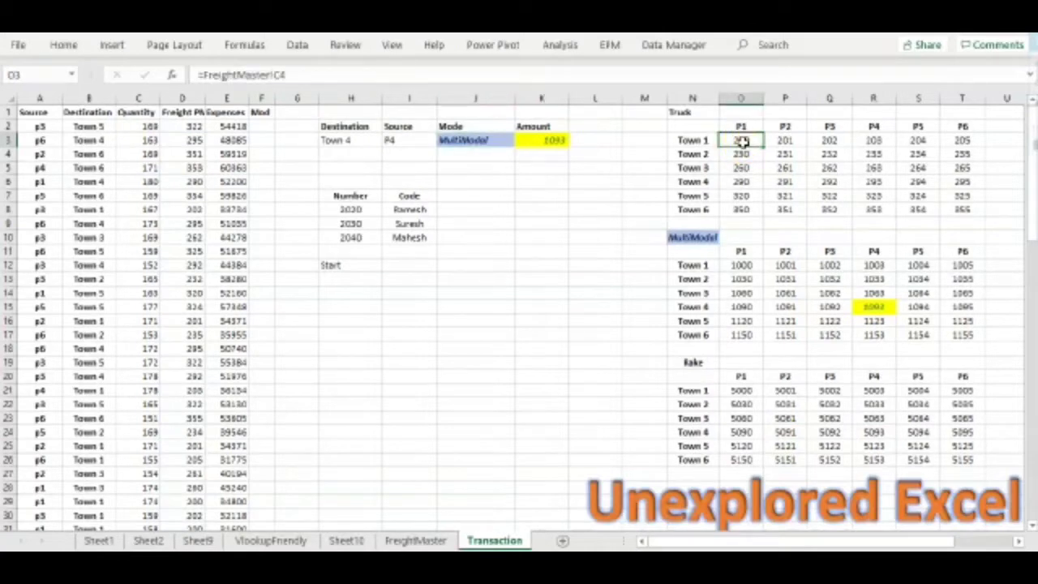
pyautogui.hotkey('ctrl', 'shift', 'Down')
pyautogui.hotkey('ctrl', 'shift', 'Right')
# Select the MultiModal rate range O12:T17 to check its defined name
pyautogui.press('Down')
pyautogui.press('Down')
pyautogui.press('Down')
pyautogui.press('Down')
pyautogui.press('Down')
pyautogui.press('Down')
pyautogui.press('Down')
pyautogui.press('Down')
pyautogui.press('Down')
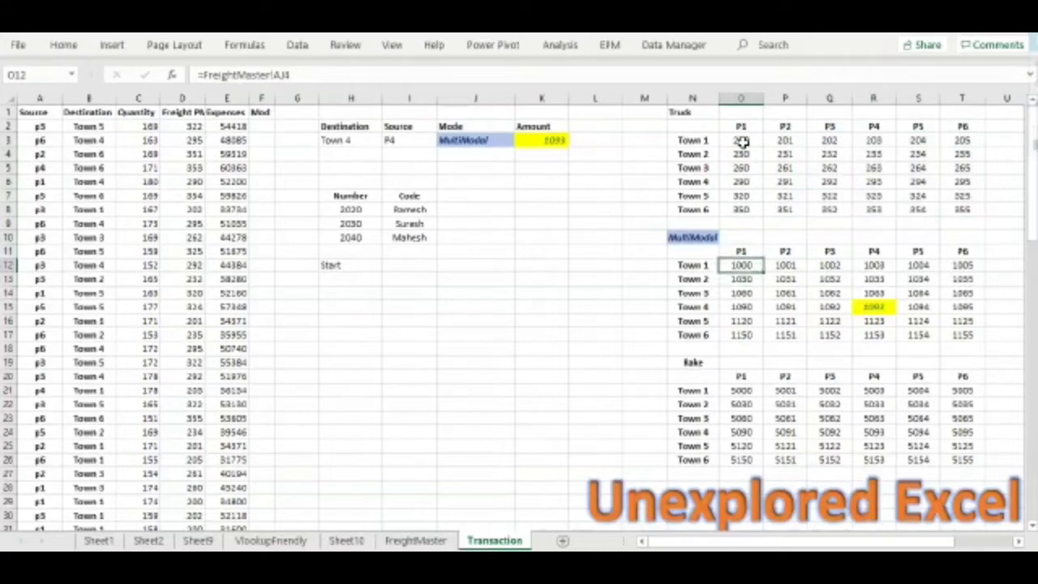
pyautogui.hotkey('ctrl', 'shift', 'Down')
pyautogui.hotkey('ctrl', 'shift', 'Right')
# Select the Rake rate range O21:T26 to check its defined name
pyautogui.press('Down')
pyautogui.press('Down')
pyautogui.press('Down')
pyautogui.press('Down')
pyautogui.press('Down')
pyautogui.press('Down')
pyautogui.press('Down')
pyautogui.press('Down')
pyautogui.press('Down')
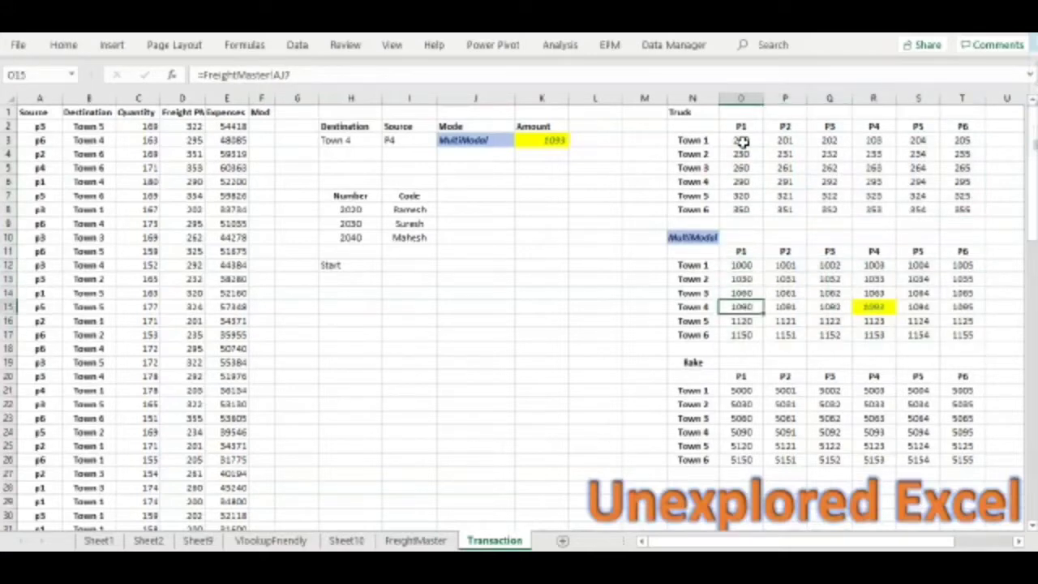
pyautogui.hotkey('ctrl', 'shift', 'Down')
pyautogui.hotkey('ctrl', 'shift', 'Right')
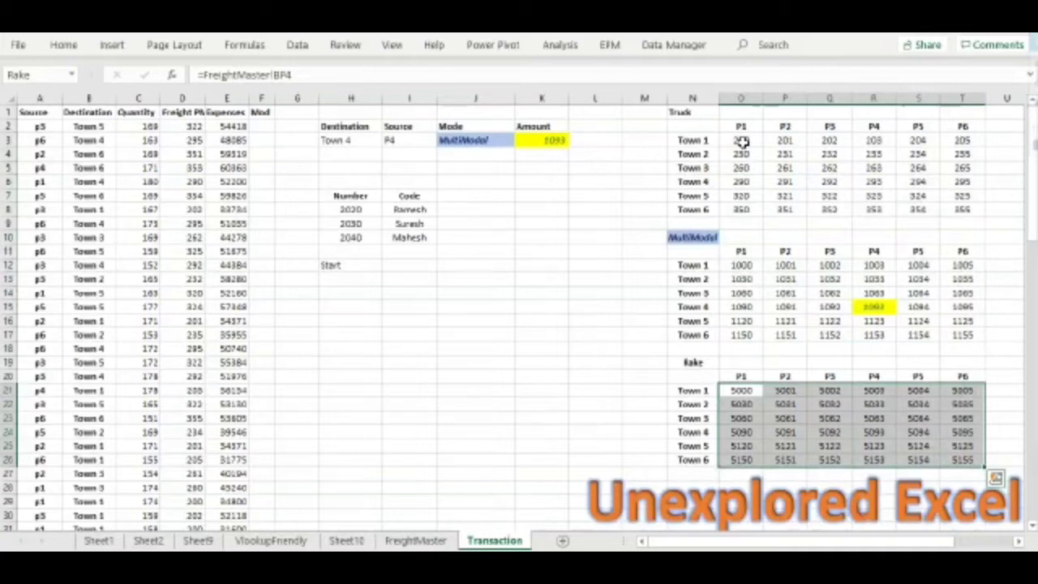
pyautogui.press('Left')
pyautogui.press('Left')
pyautogui.press('Left')
pyautogui.press('Left')
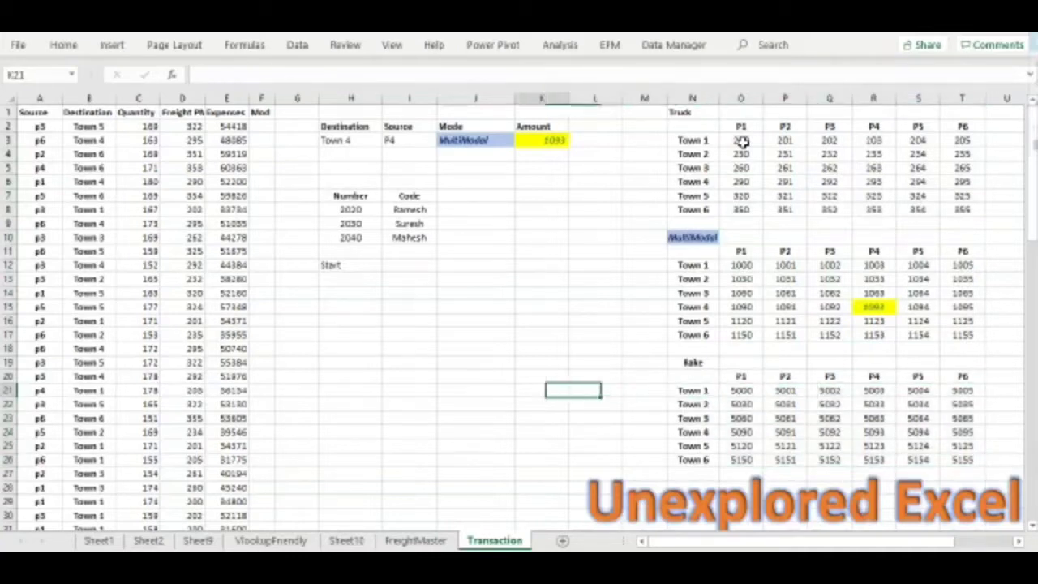
pyautogui.press('Up')
pyautogui.press('Up')
pyautogui.press('Up')
pyautogui.press('Up')
pyautogui.press('Up')
pyautogui.press('Up')
pyautogui.press('Up')
pyautogui.press('Up')
pyautogui.press('Up')
pyautogui.press('Up')
pyautogui.press('Up')
pyautogui.press('Up')
pyautogui.press('Up')
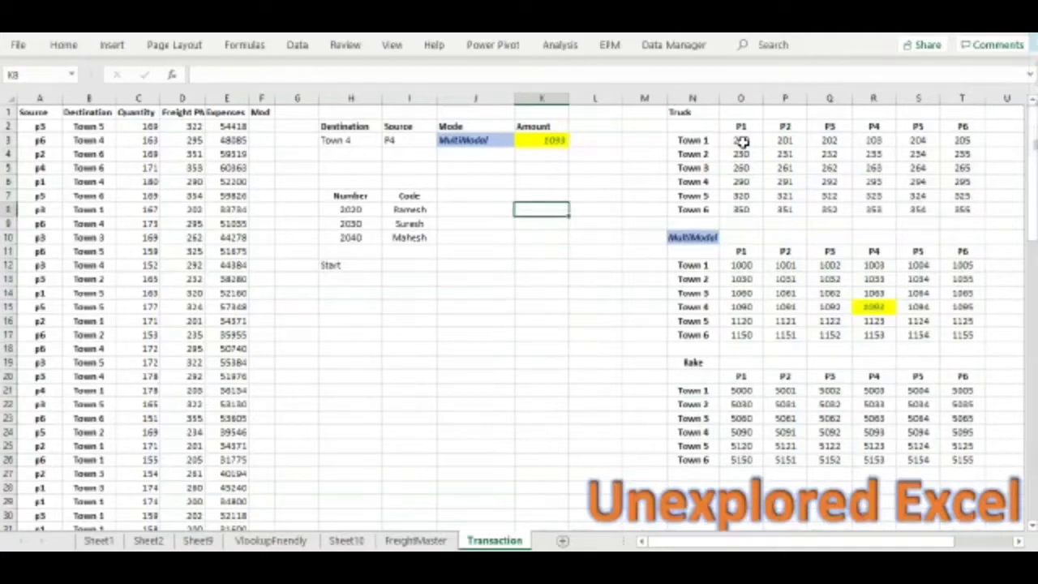
pyautogui.press('Left')
pyautogui.press('Left')
pyautogui.press('Right')
pyautogui.press('Down')
pyautogui.press('Down')
pyautogui.press('Down')
pyautogui.press('Down')
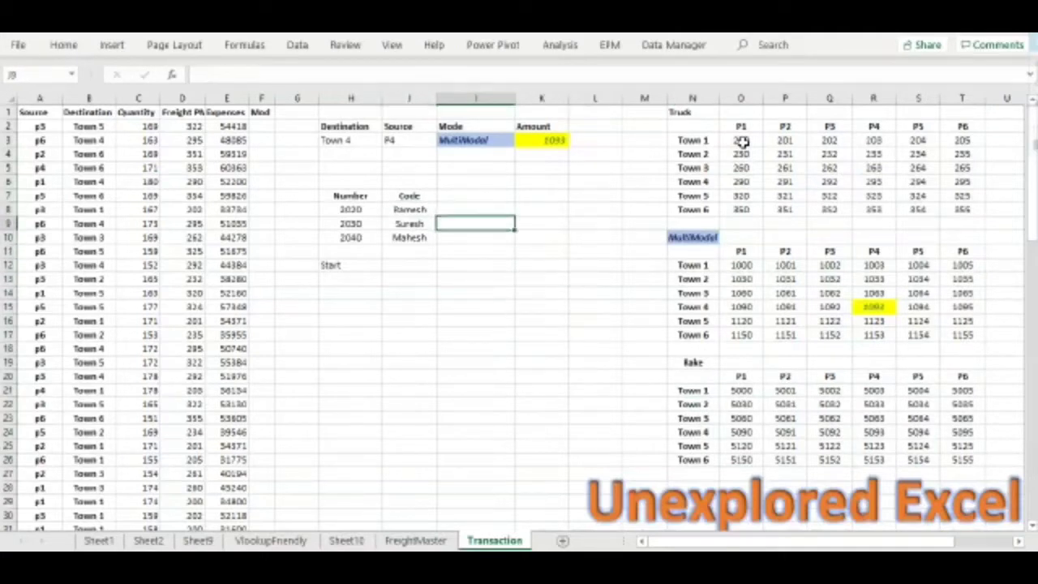
pyautogui.press('Down')
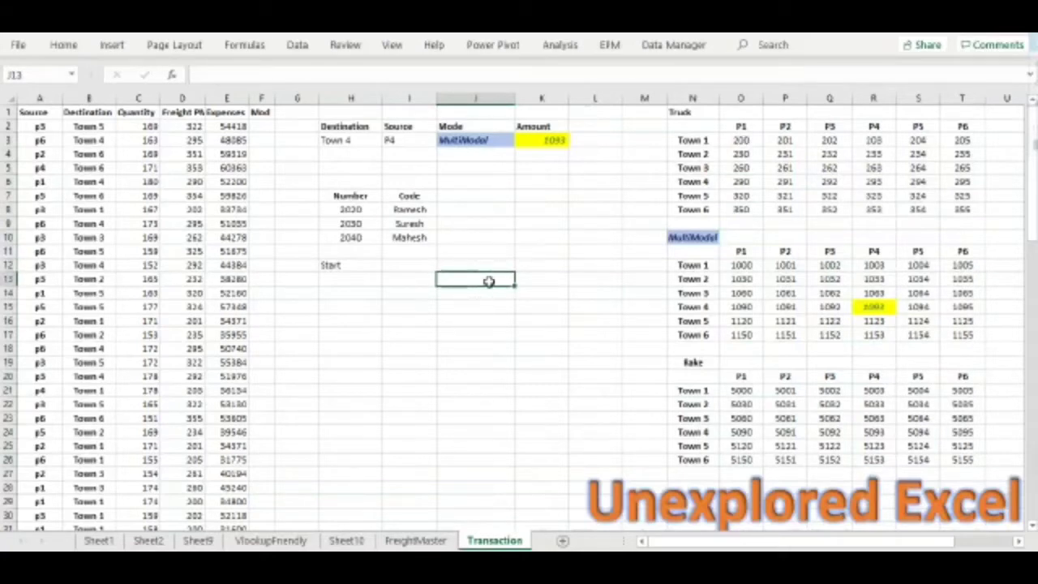
# Select column J, row 12 and the cell where they meet to examine how cell address J12 is formed
pyautogui.click(478, 98)
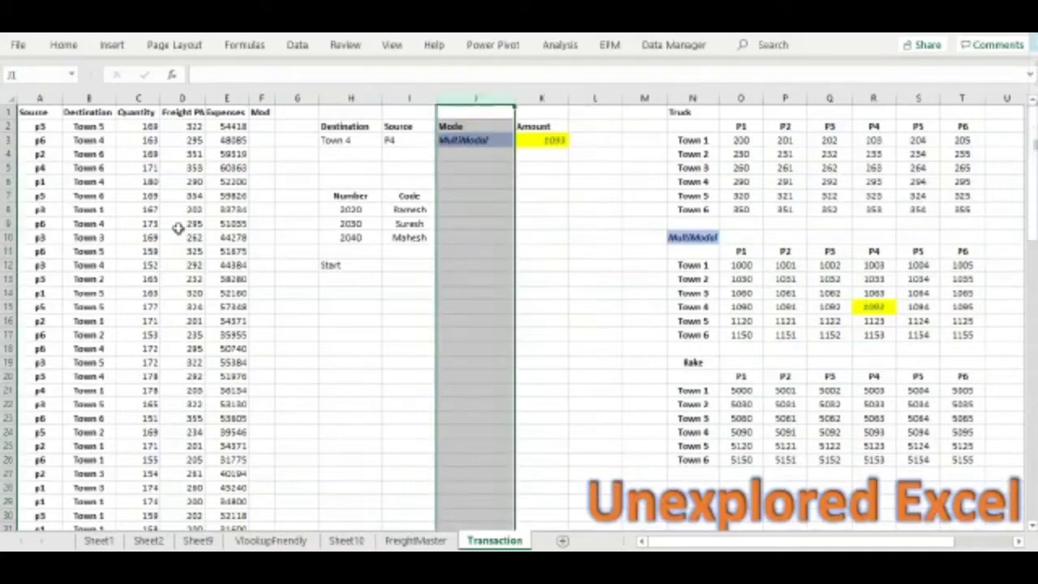
pyautogui.click(10, 266)
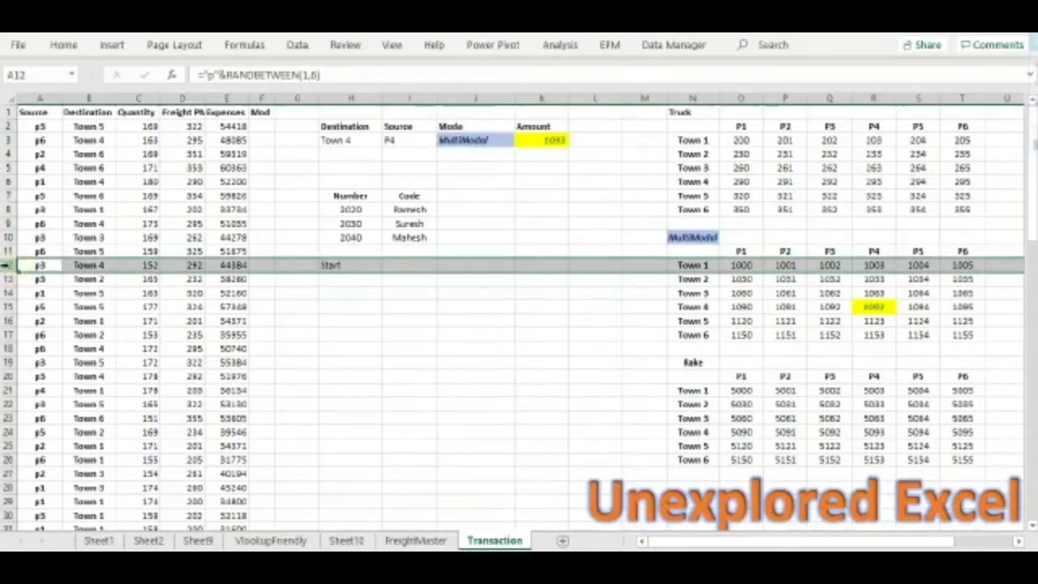
pyautogui.click(478, 265)
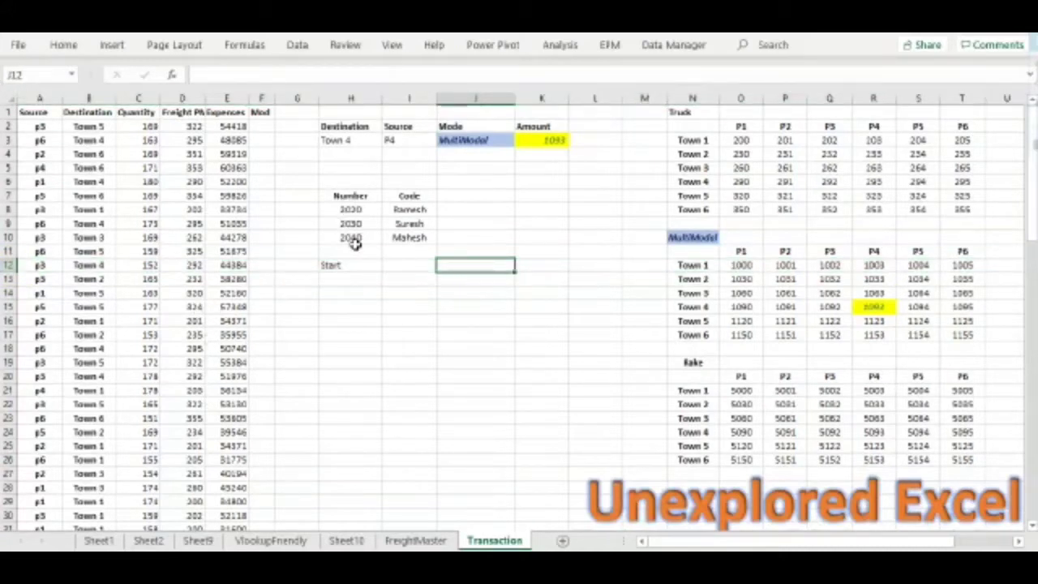
# Enter the reference =H10 in cell I13 and clear the cell again
pyautogui.click(406, 281)
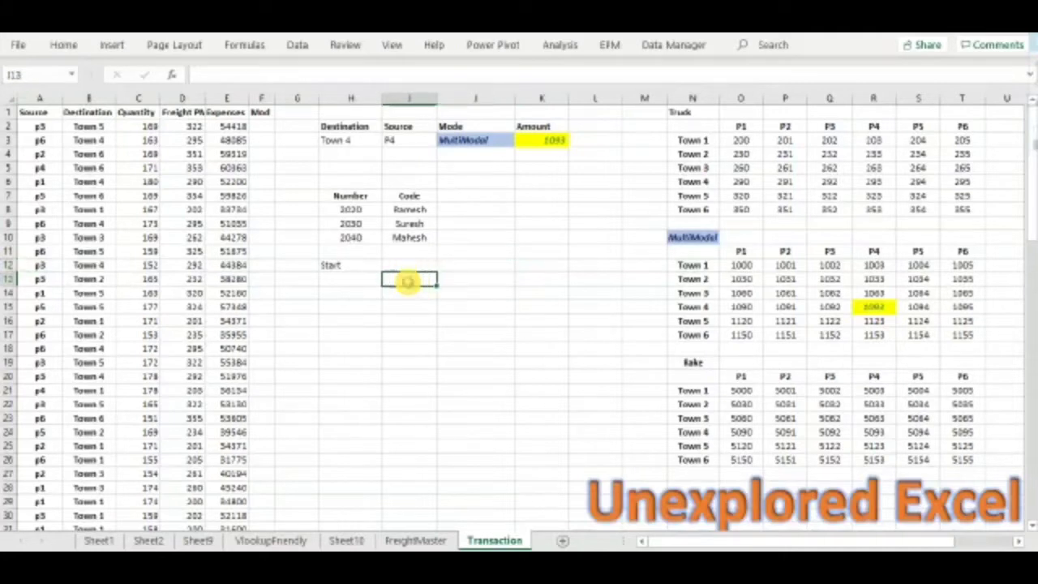
pyautogui.write('=')
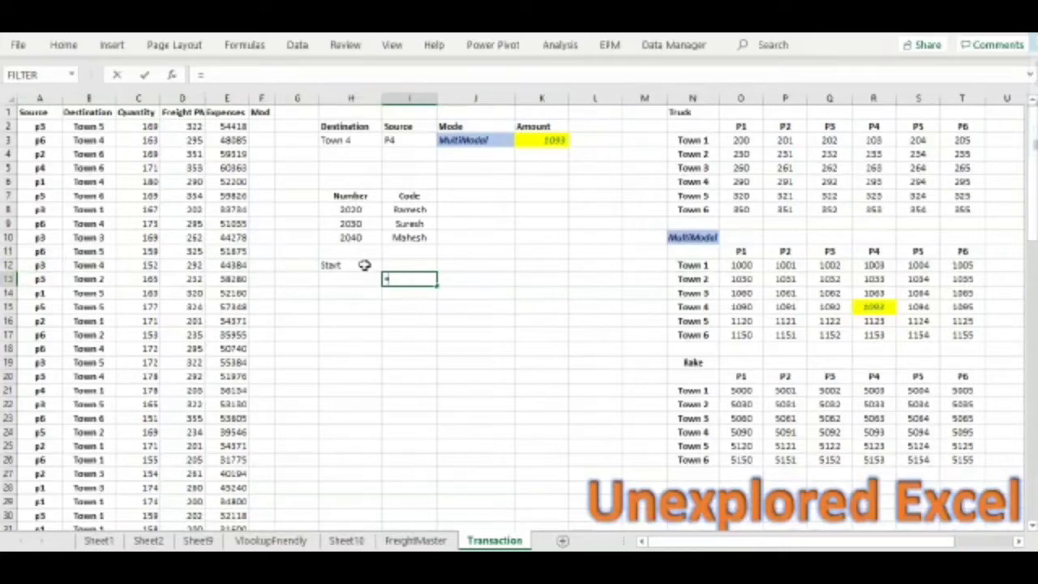
pyautogui.write('h10')
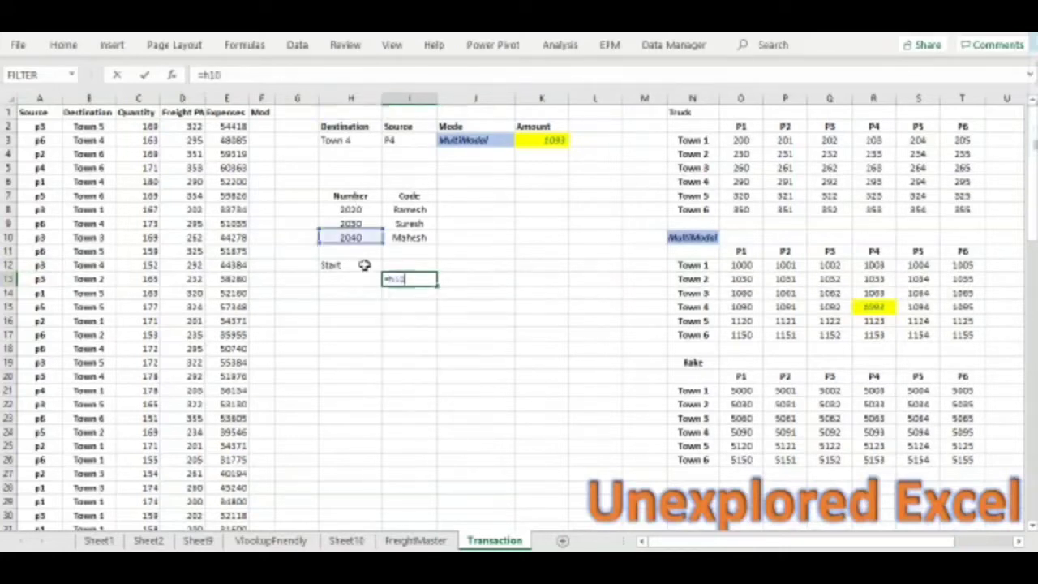
pyautogui.press('Return')
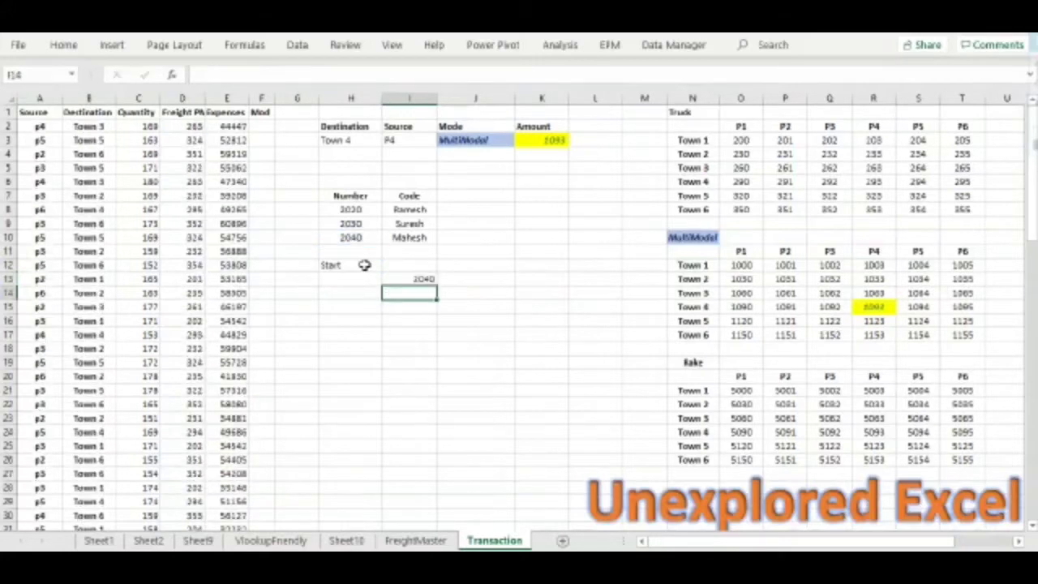
pyautogui.press('Up')
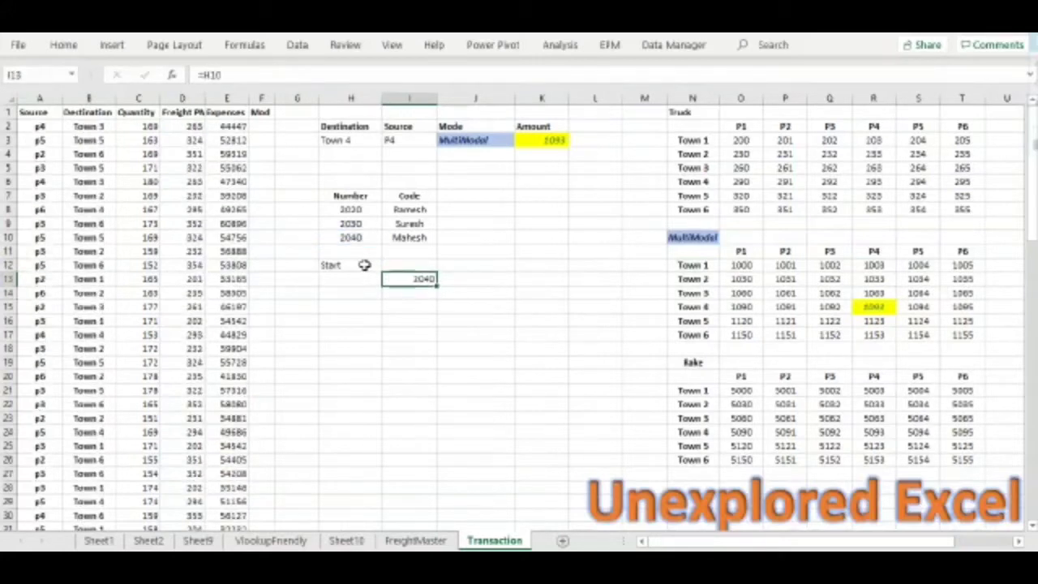
pyautogui.press('Delete')
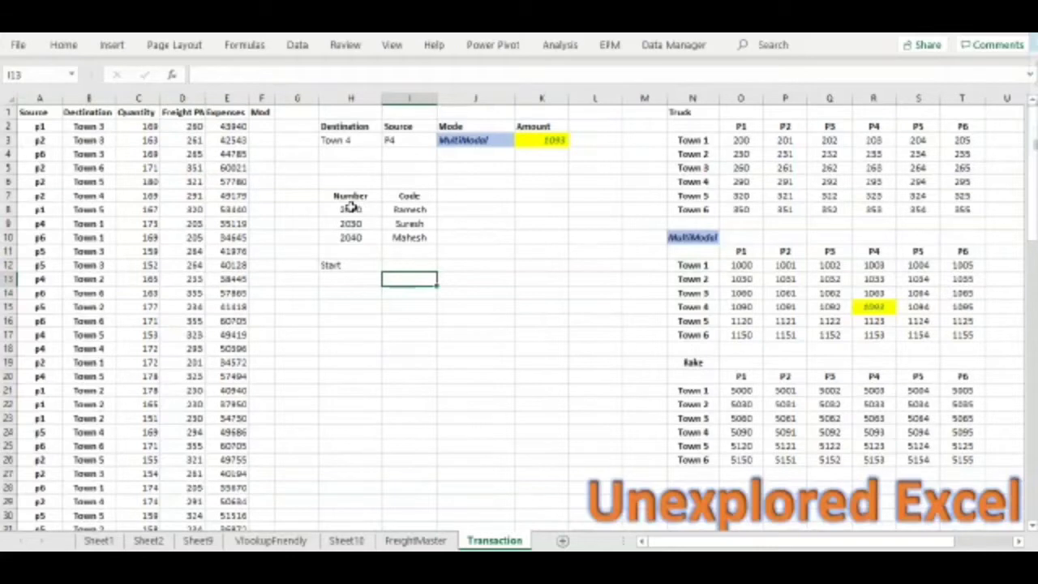
# Examine the Number and Code entries in H8:I10 and the Start cell H12
pyautogui.moveTo(351, 207); pyautogui.dragTo(405, 235)
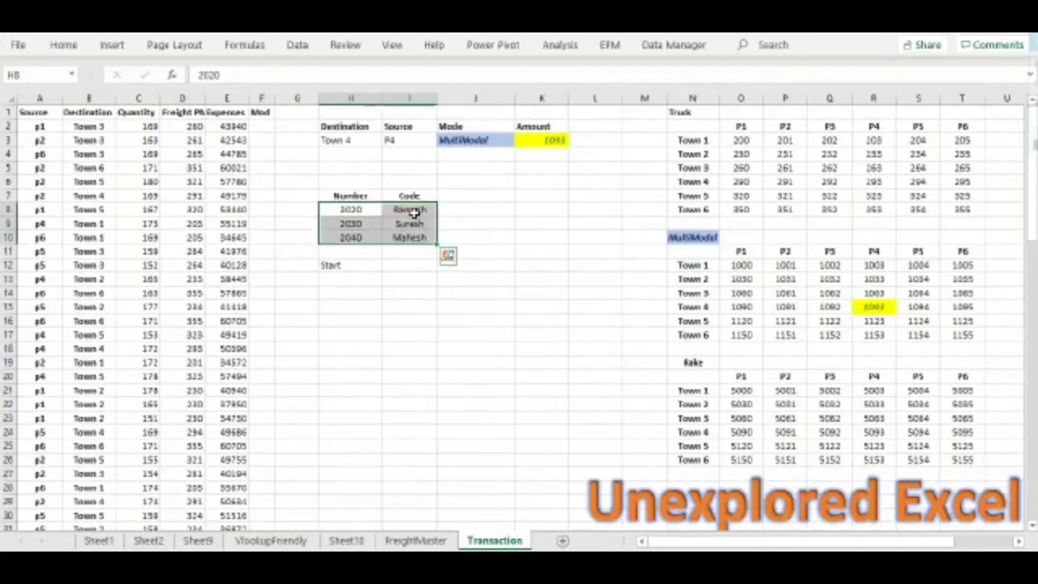
pyautogui.click(414, 212)
pyautogui.click(408, 224)
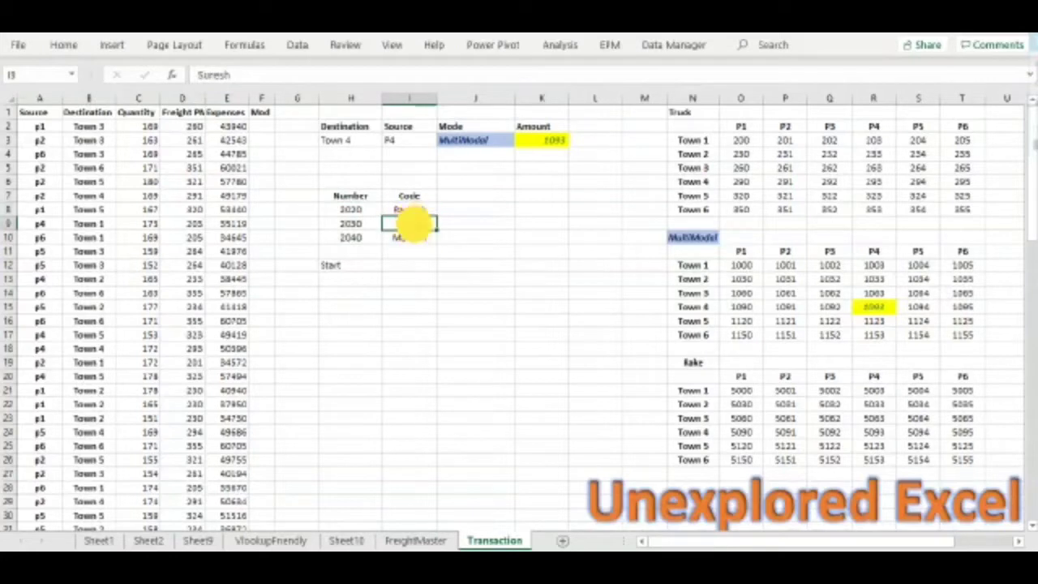
pyautogui.click(363, 208)
pyautogui.click(362, 224)
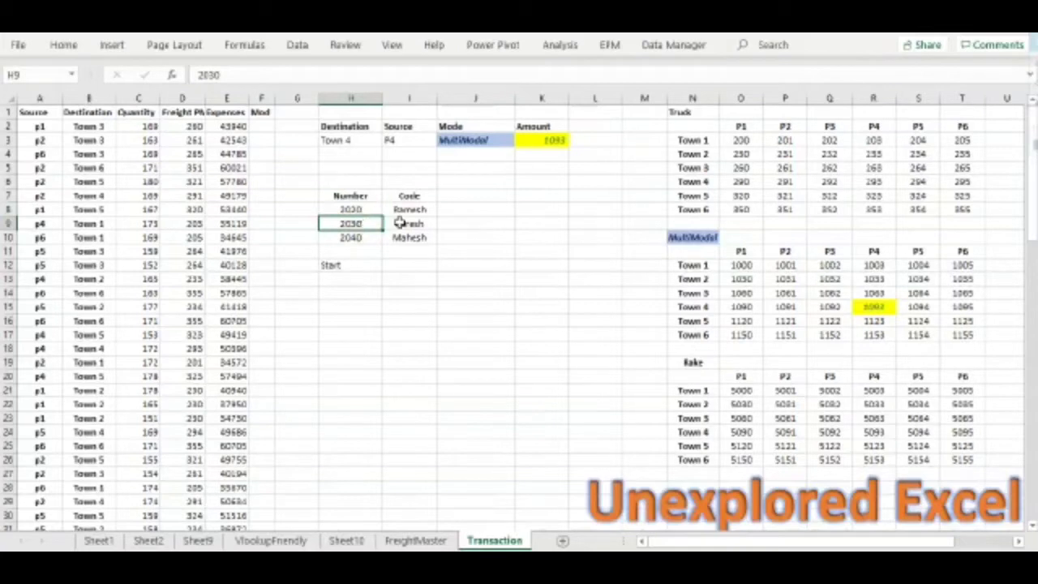
pyautogui.click(363, 209)
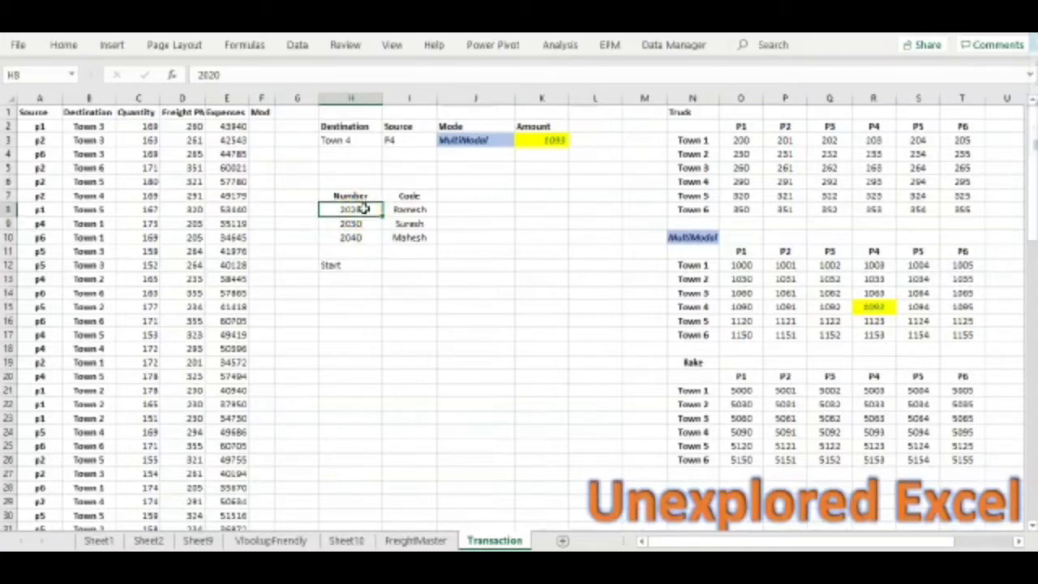
pyautogui.hotkey('shift', 'Down')
pyautogui.hotkey('shift', 'Down')
pyautogui.hotkey('shift', 'Right')
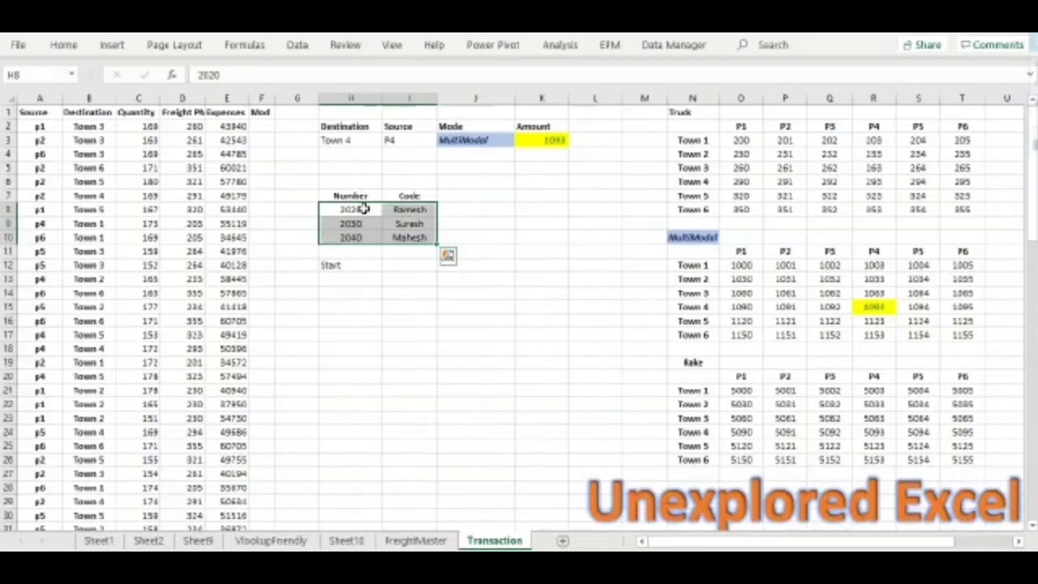
pyautogui.press('Down')
pyautogui.press('Down')
pyautogui.press('Down')
pyautogui.press('Down')
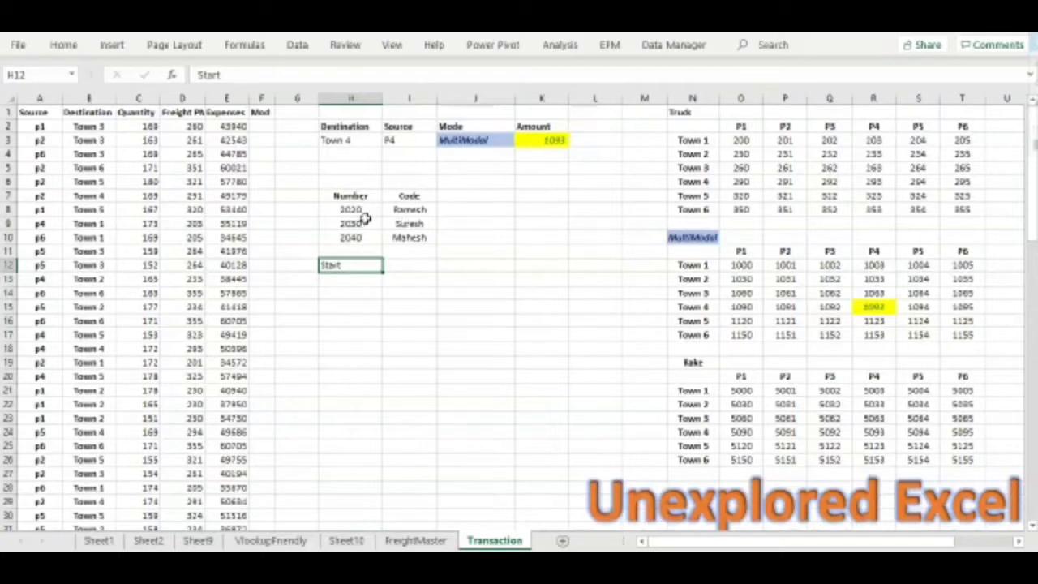
# Define a name for cell H8 made of the person's name in I8 followed by Code, and check it against H9
pyautogui.click(366, 208)
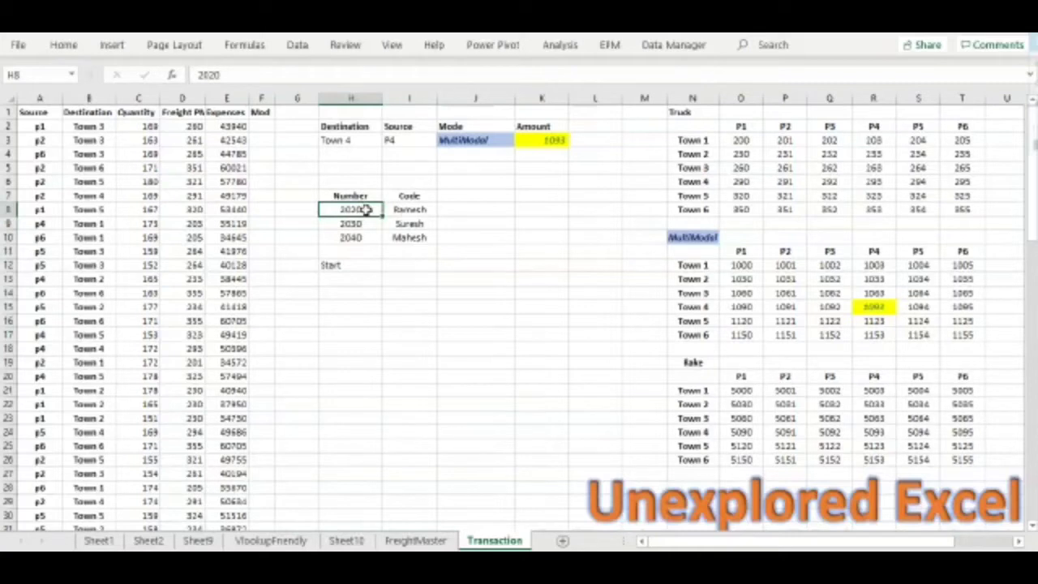
pyautogui.click(41, 74)
pyautogui.write('RameshC')
pyautogui.write('ode')
pyautogui.press('Return')
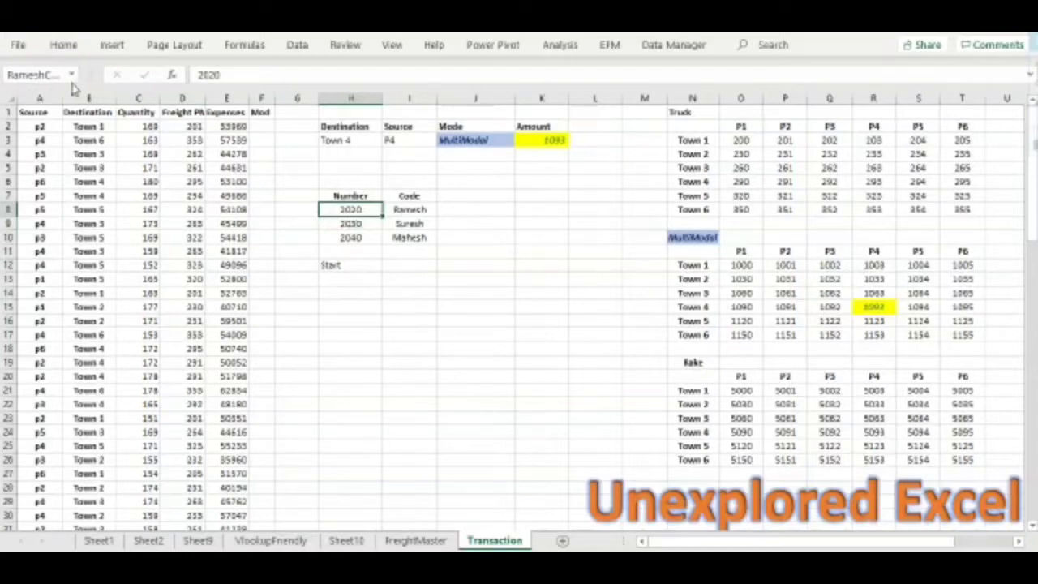
pyautogui.click(363, 224)
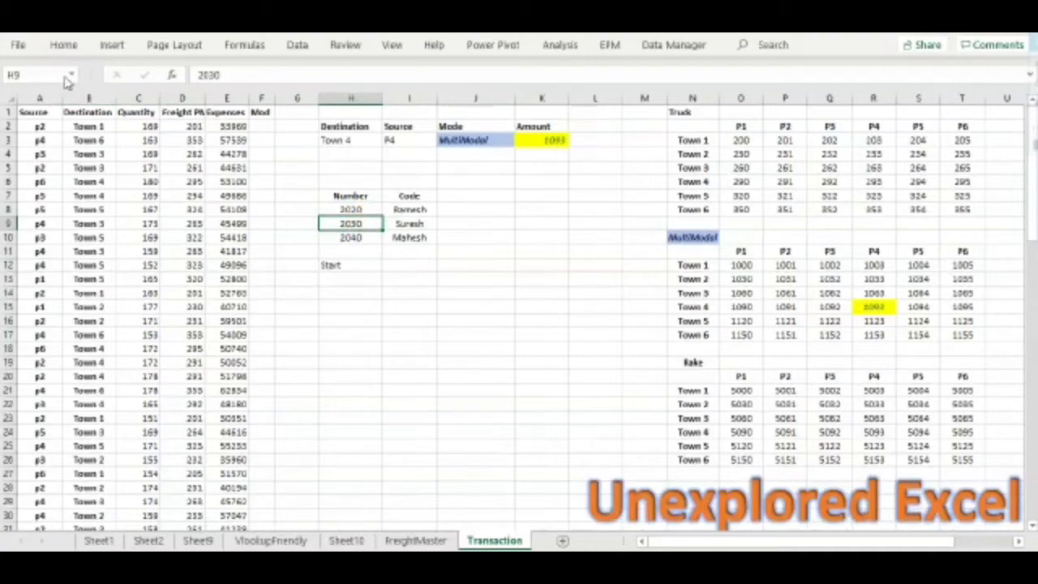
pyautogui.click(370, 209)
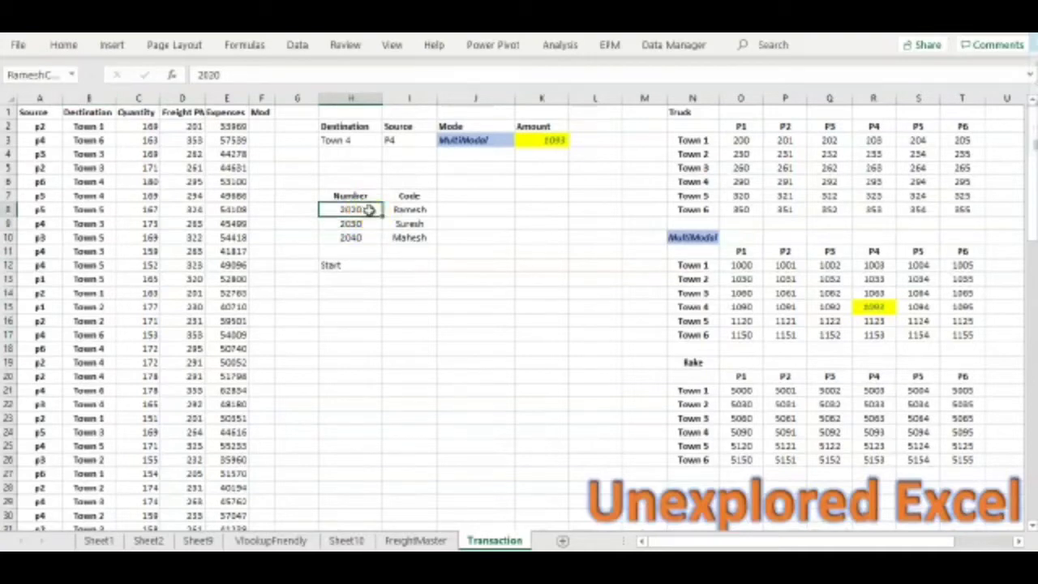
# Define a name for cell H9 made of the person's name in I9 followed by Code
pyautogui.click(369, 225)
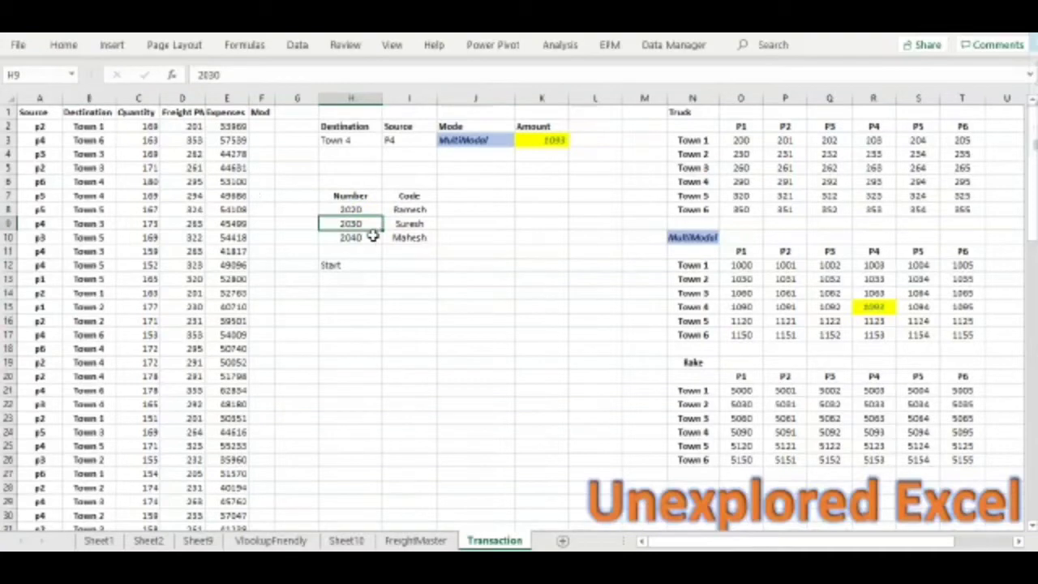
pyautogui.click(50, 74)
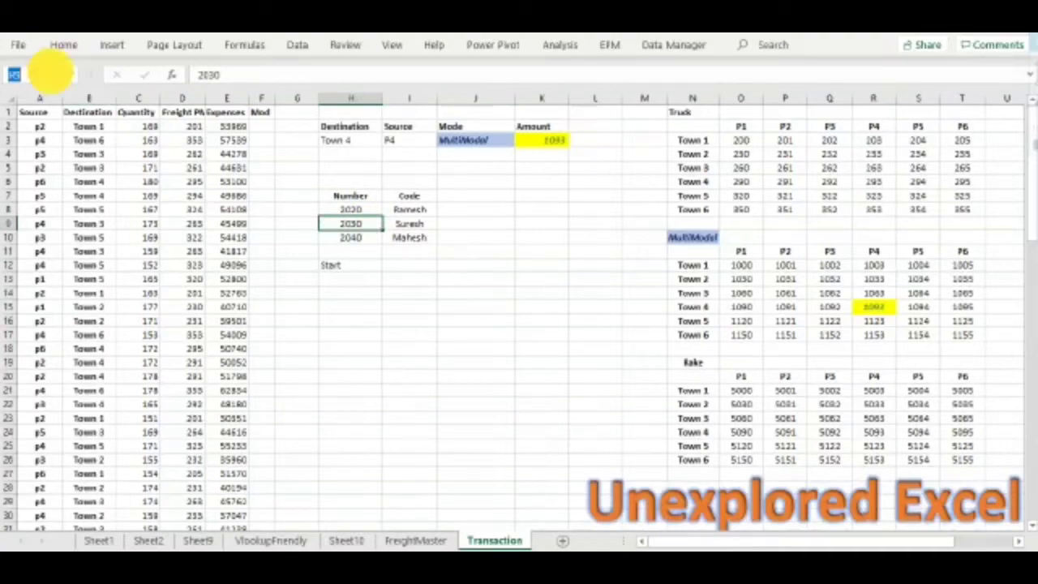
pyautogui.write('Suresh')
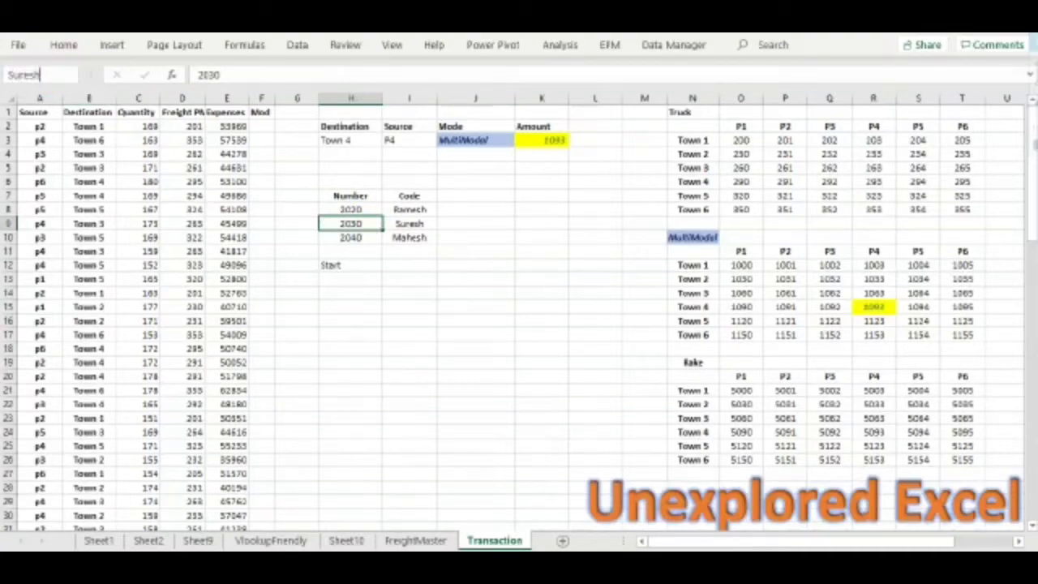
pyautogui.write('Code')
pyautogui.press('Return')
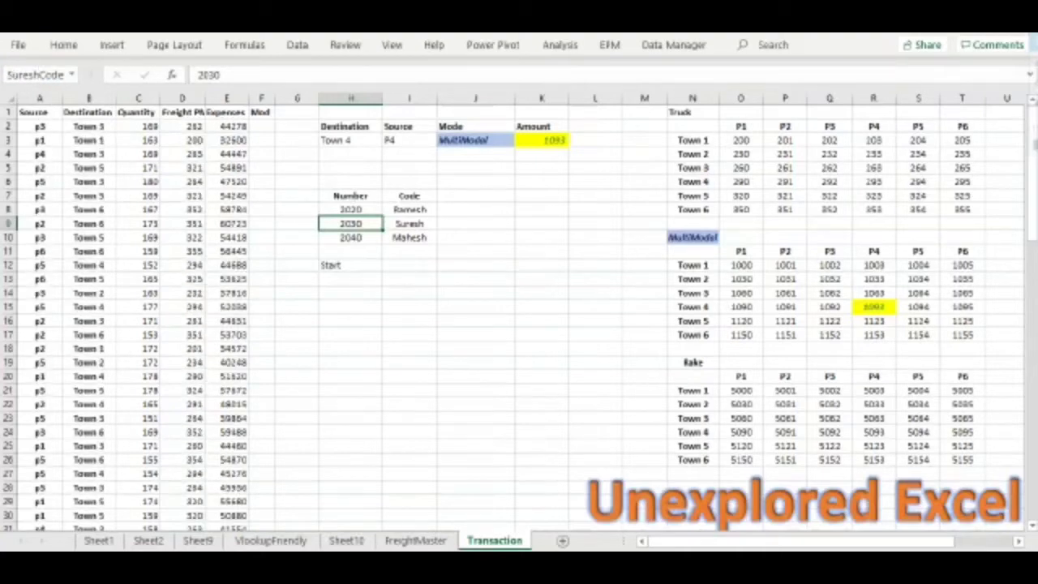
# Define a name for cell H10 made of the person's name in I10 followed by Code
pyautogui.click(359, 238)
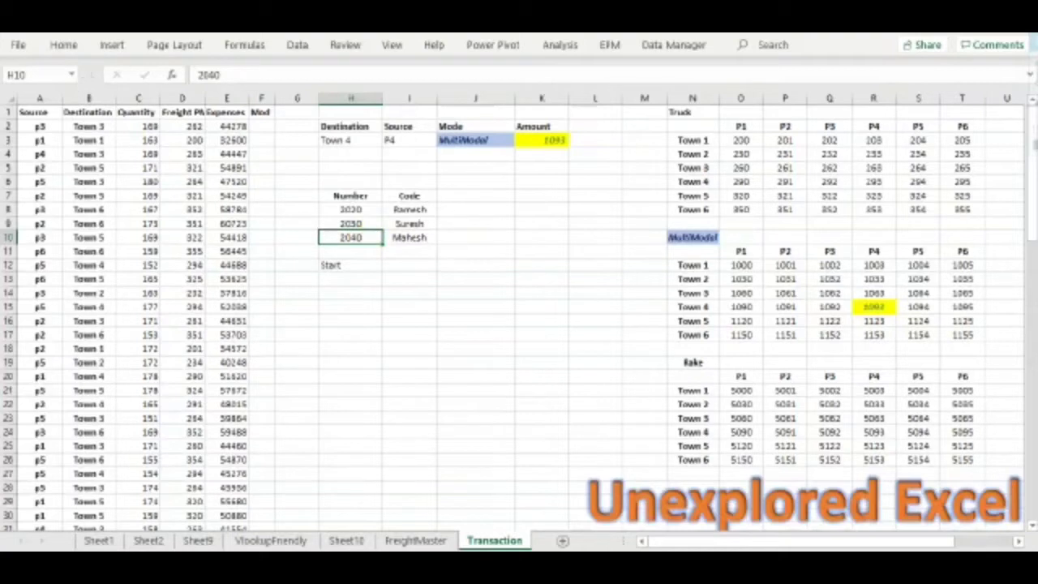
pyautogui.click(39, 74)
pyautogui.write('Mah')
pyautogui.write('eshCode')
pyautogui.press('Return')
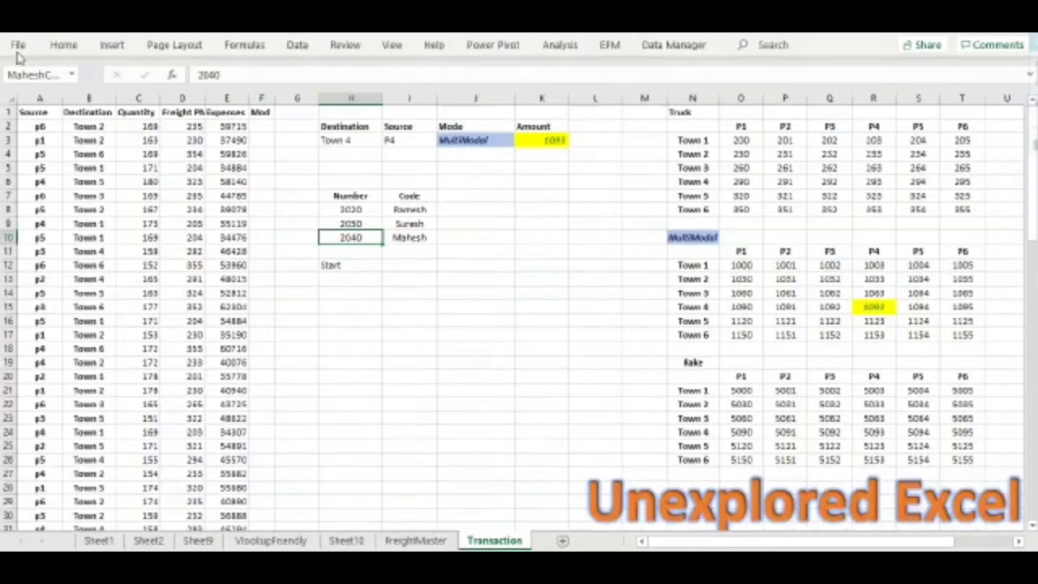
# Check in the Name Manager which cells the three defined Code names refer to
pyautogui.click(248, 45)
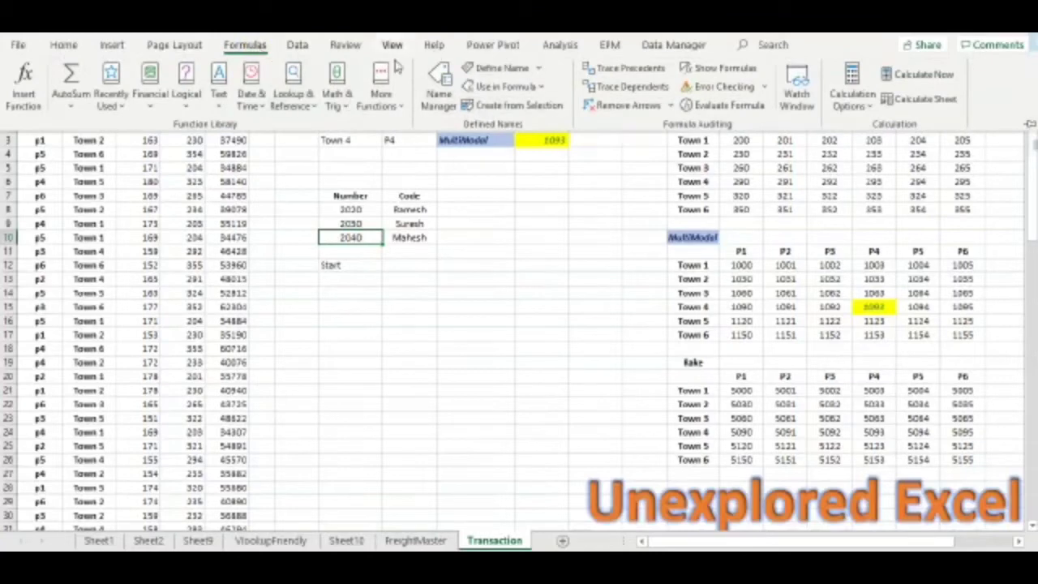
pyautogui.click(442, 77)
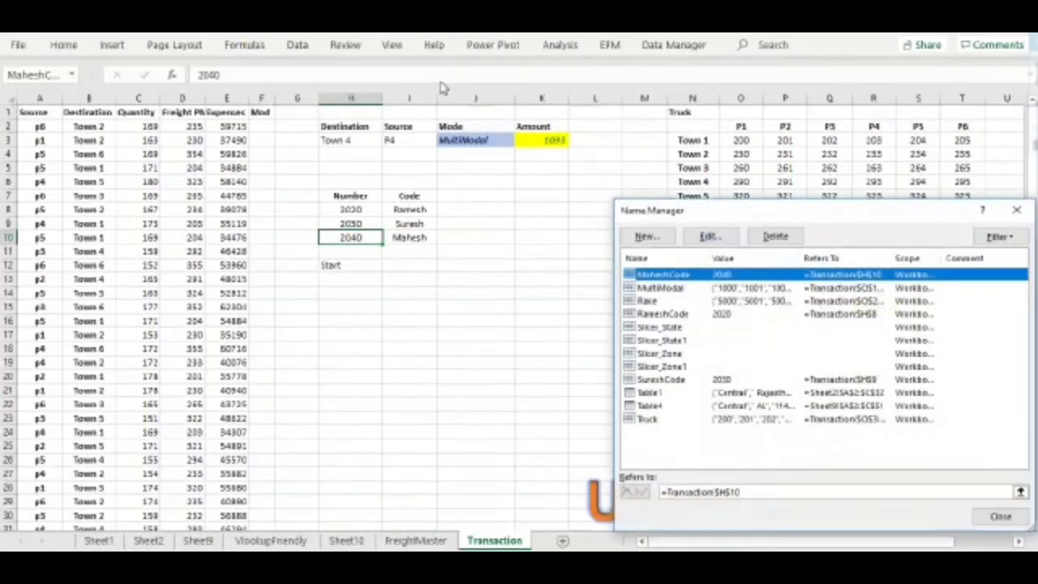
pyautogui.click(657, 314)
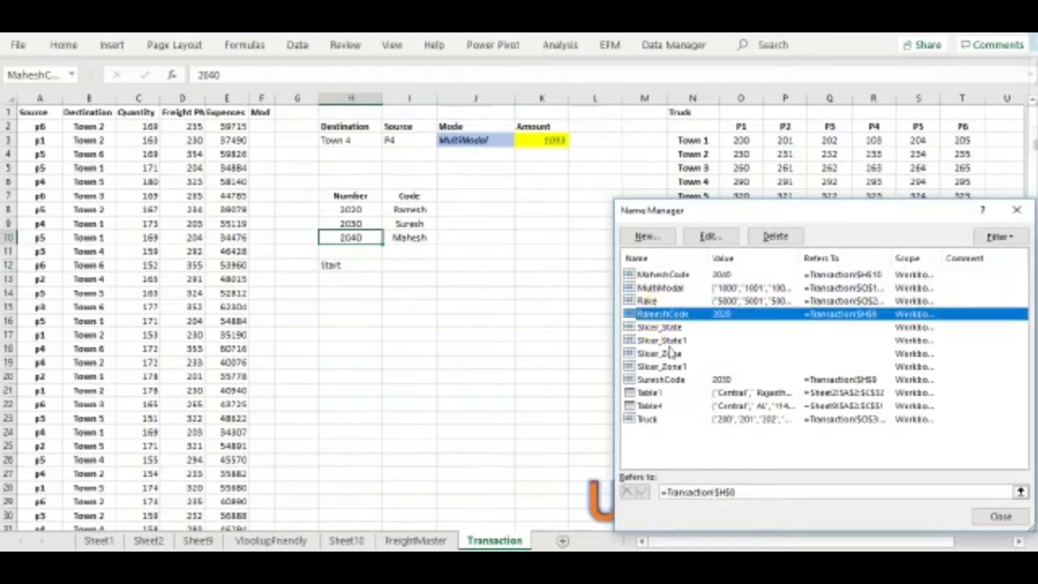
pyautogui.click(671, 381)
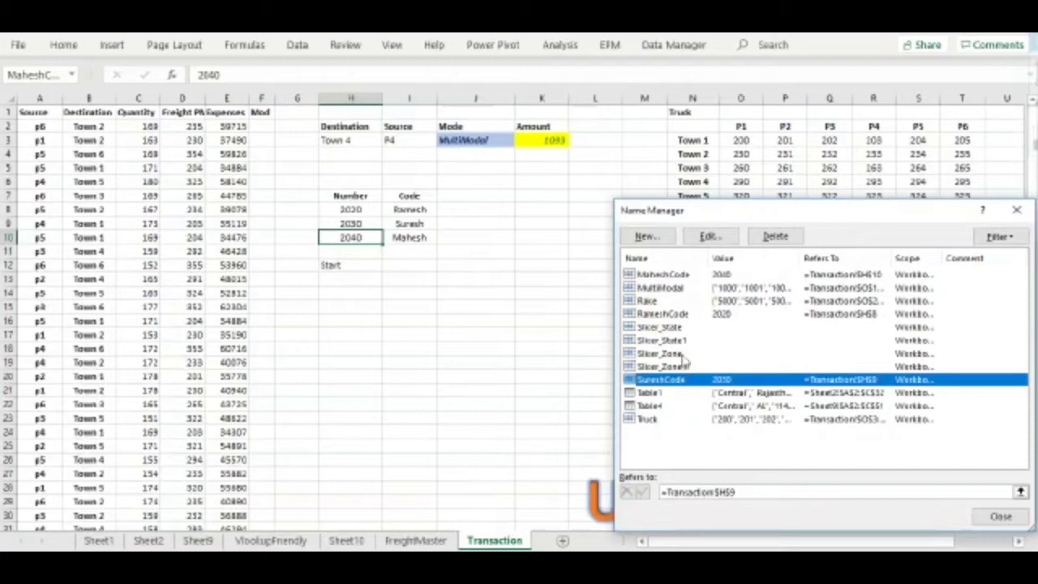
pyautogui.click(666, 276)
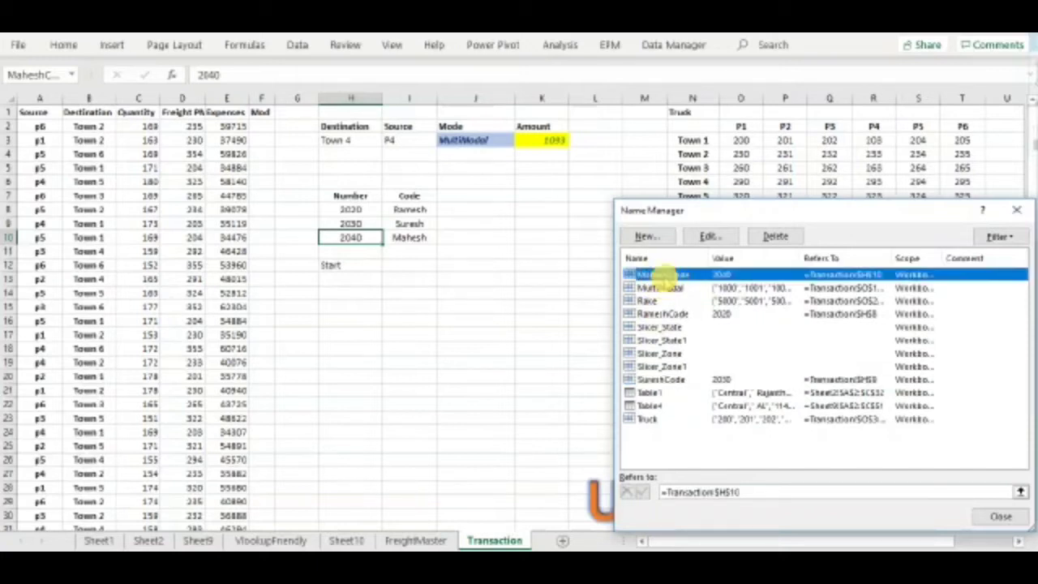
pyautogui.click(1001, 515)
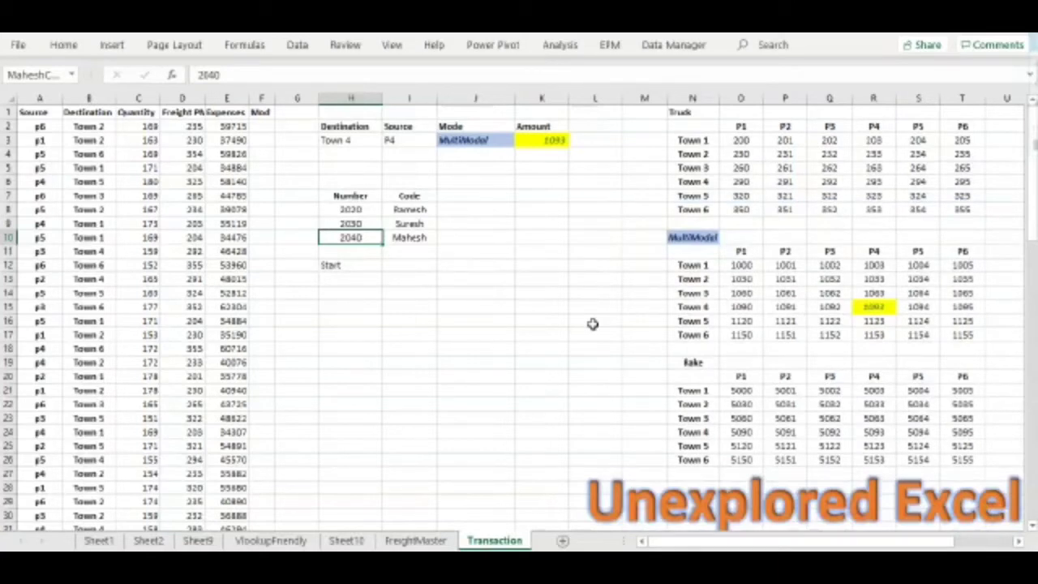
# Enter a formula in J8 that refers to cell H8 through its defined name
pyautogui.press('Up')
pyautogui.press('Up')
pyautogui.press('Right')
pyautogui.press('Right')
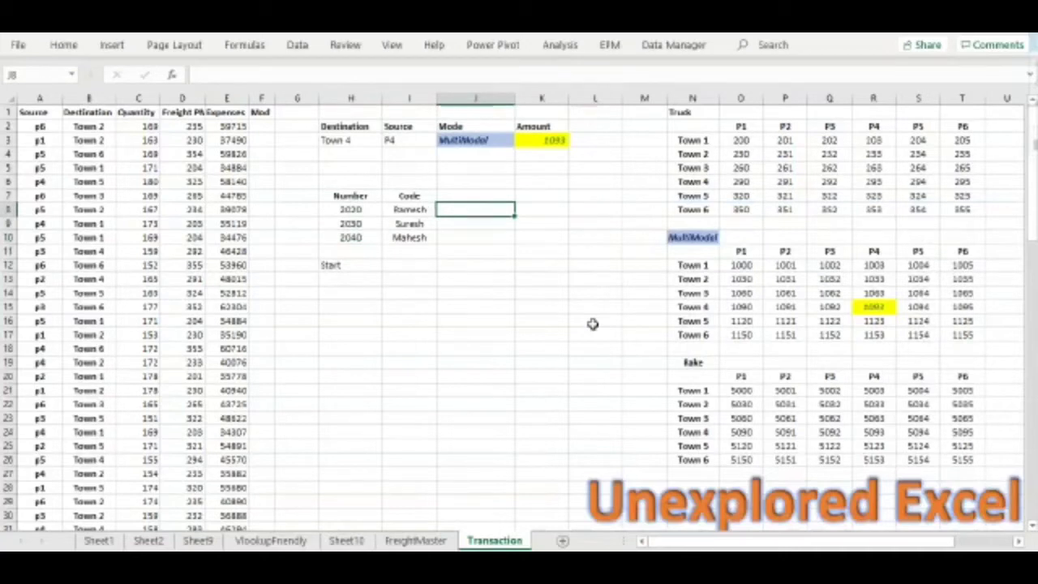
pyautogui.write('=ramesh')
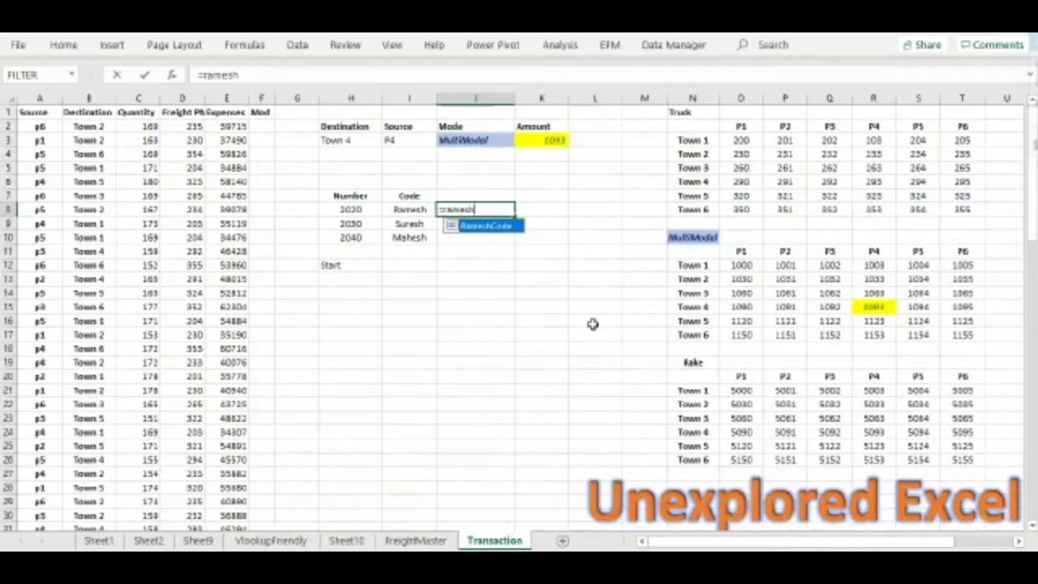
pyautogui.doubleClick(488, 230)
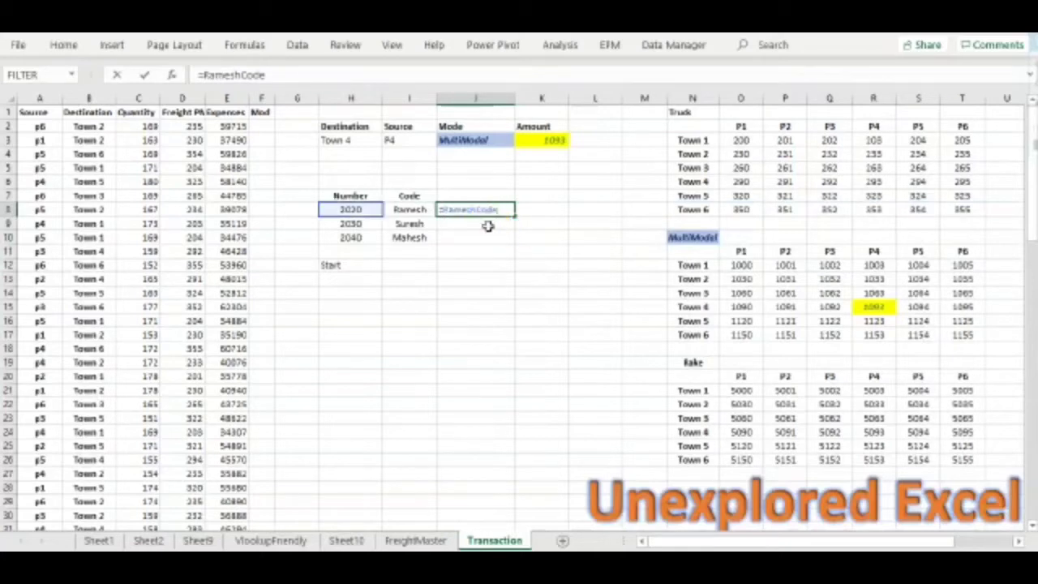
pyautogui.press('Return')
pyautogui.press('Up')
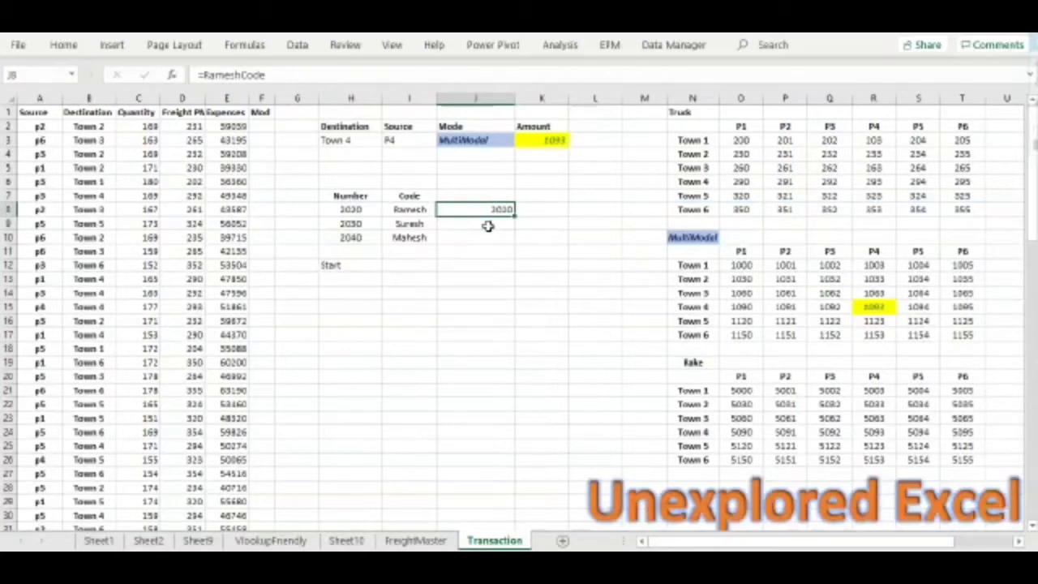
# Replace the formula in J8 with the direct cell reference =H8
pyautogui.write('=')
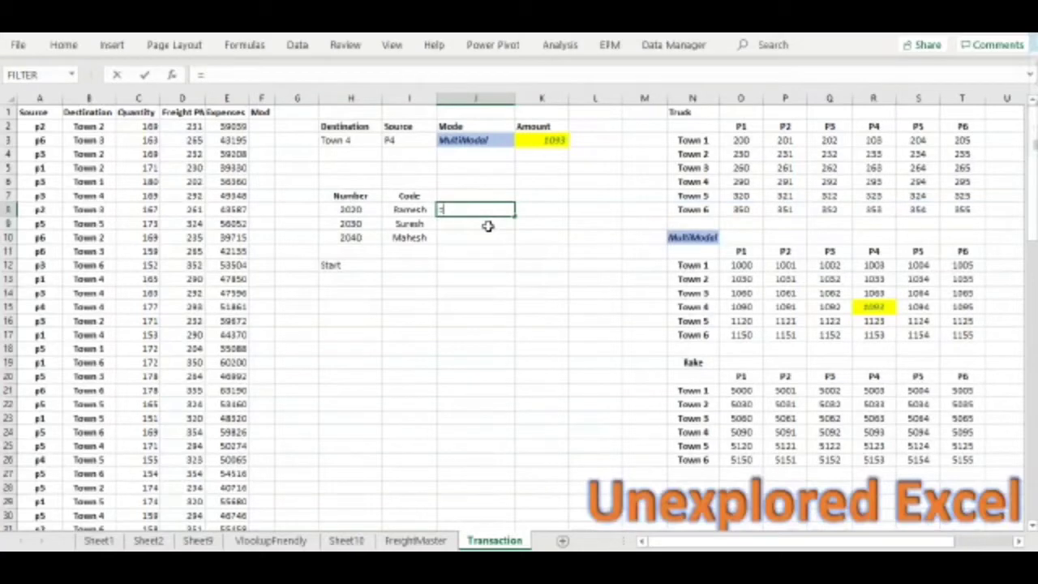
pyautogui.write('H8')
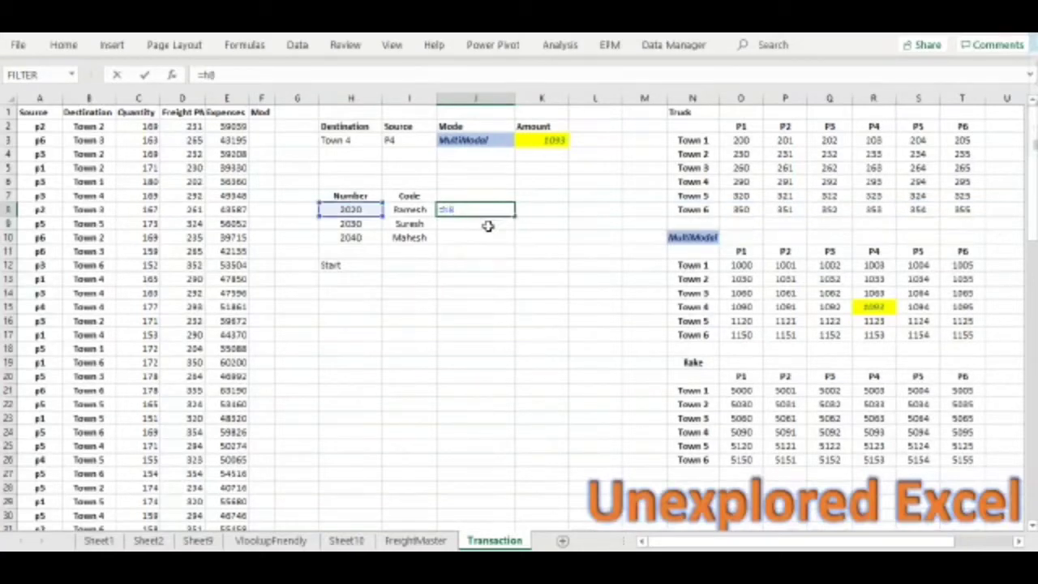
pyautogui.press('Return')
pyautogui.press('Up')
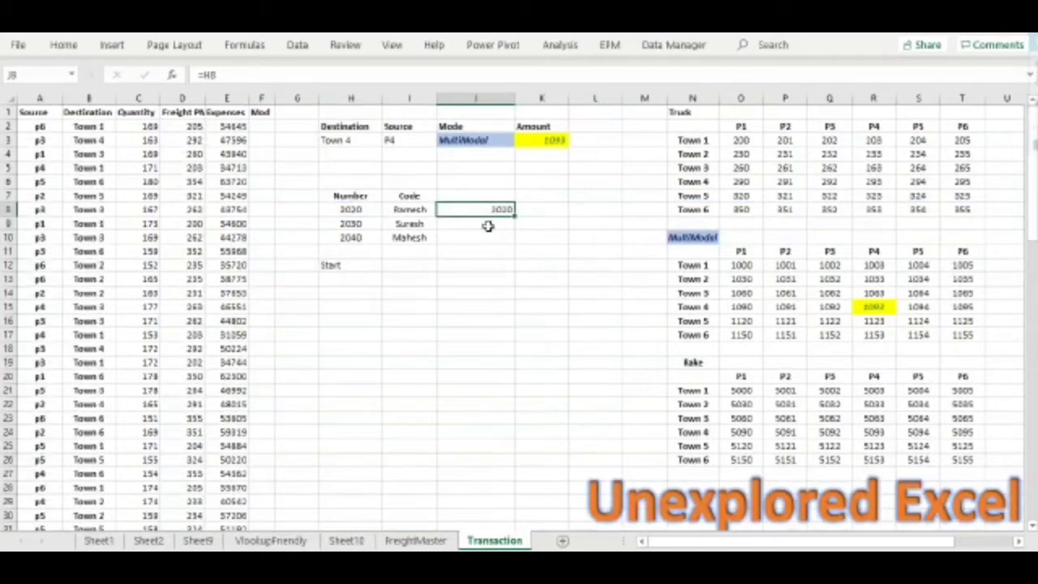
# Change J8 back to a formula that uses the defined name of H8
pyautogui.write('=rameshcod')
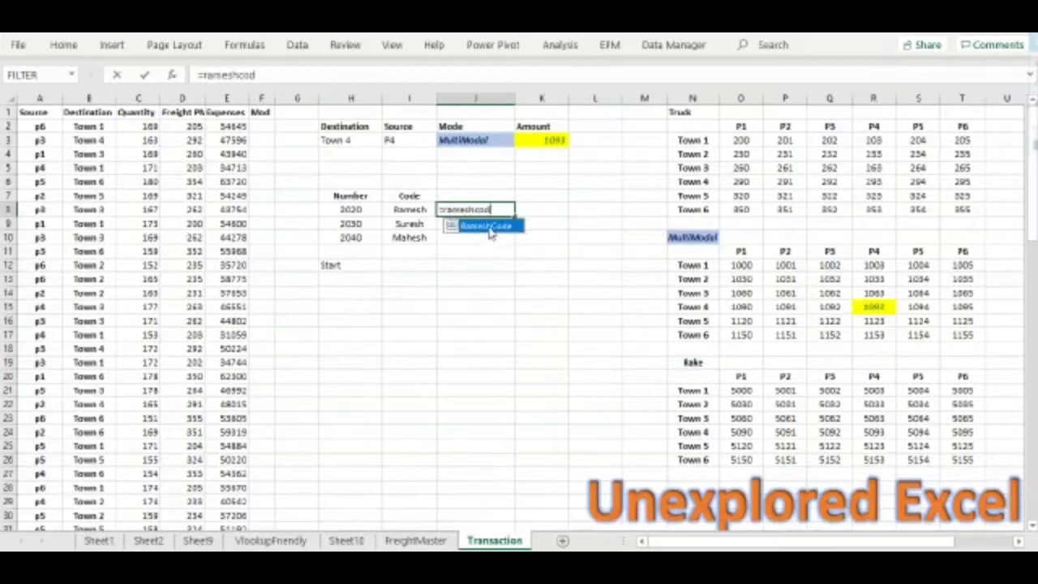
pyautogui.write('e')
pyautogui.press('Return')
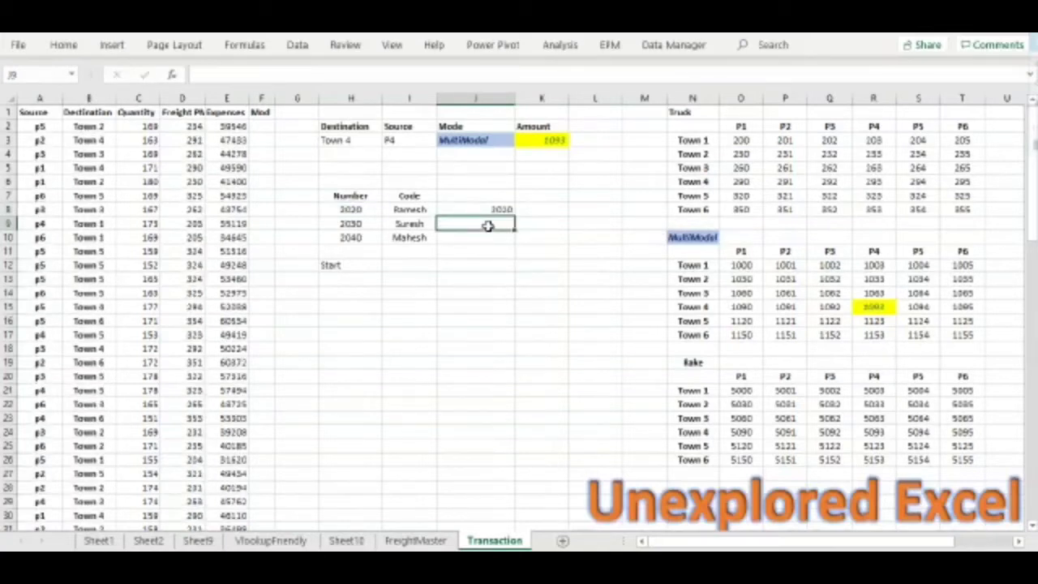
# Replace J8's formula with INDIRECT, passing the defined name of H8 as text in quotation marks, and review the formula
pyautogui.press('Up')
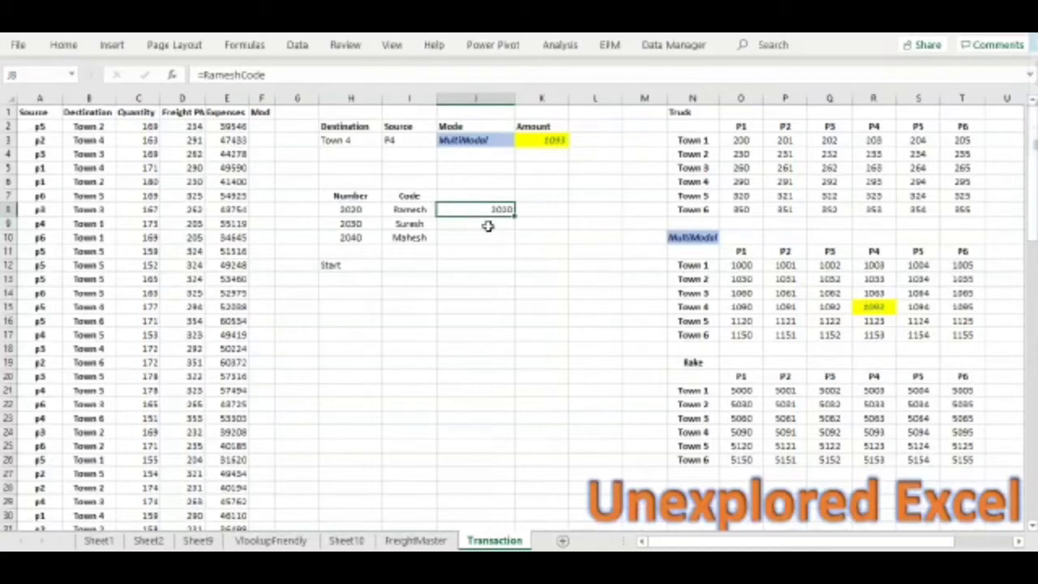
pyautogui.write('=')
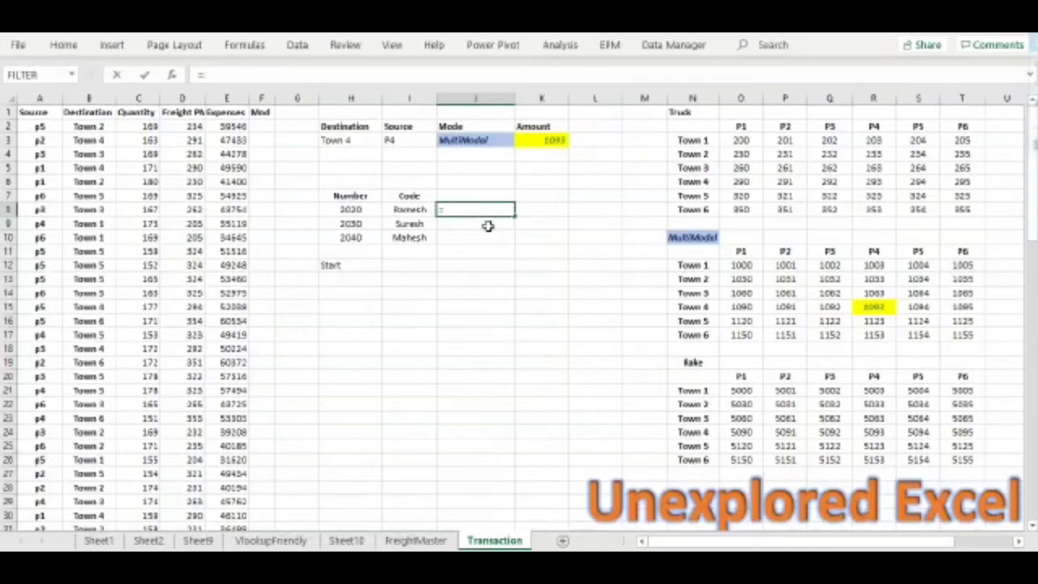
pyautogui.write('indirect')
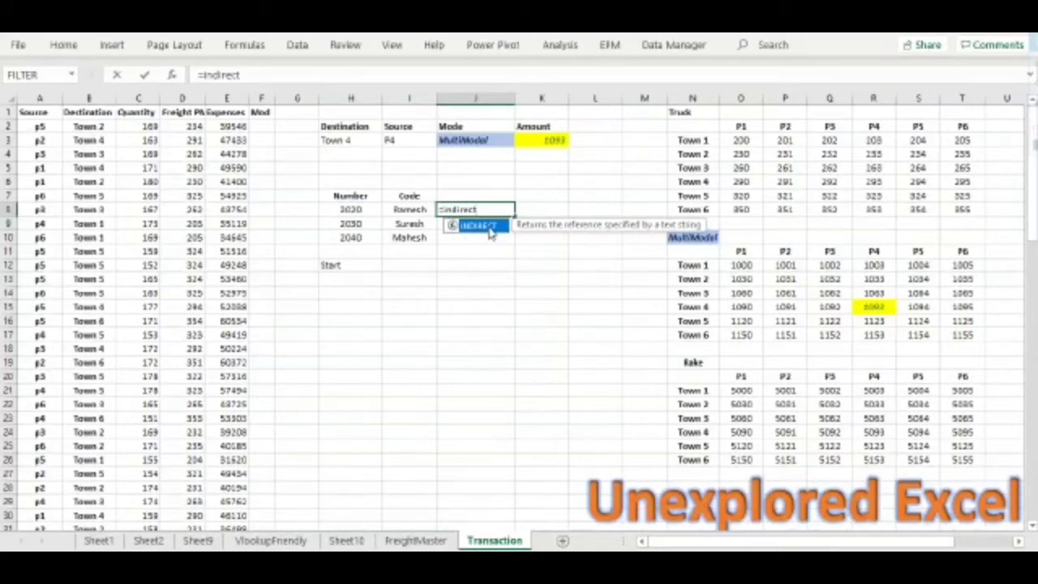
pyautogui.write('(')
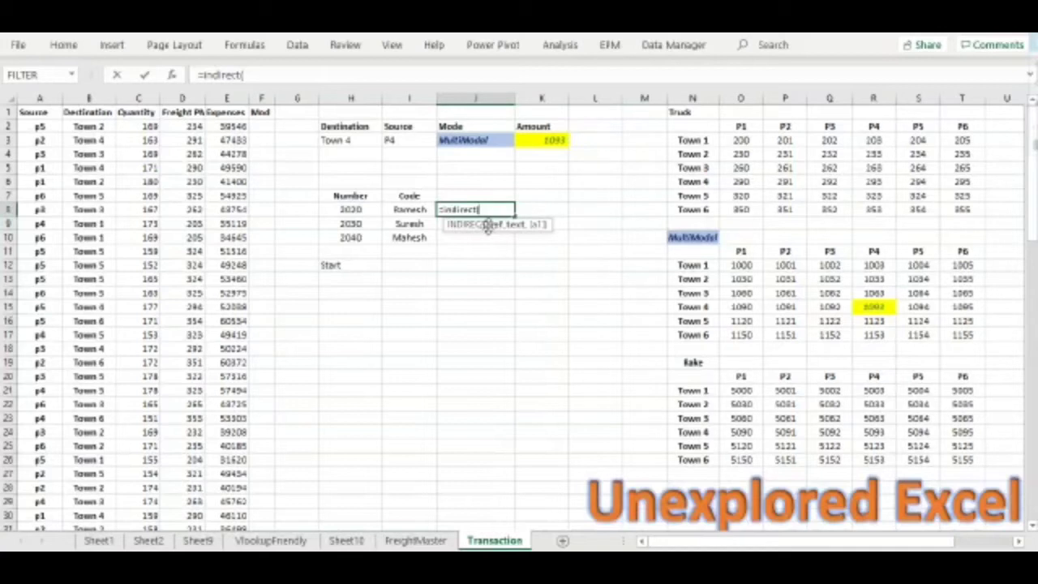
pyautogui.write('""')
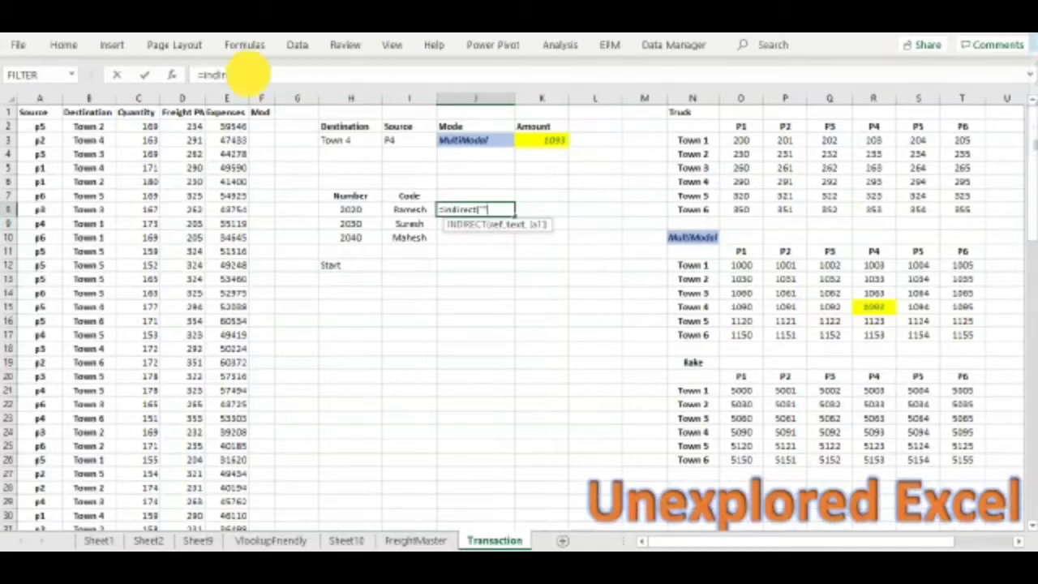
pyautogui.click(249, 75)
pyautogui.write('RameshCod')
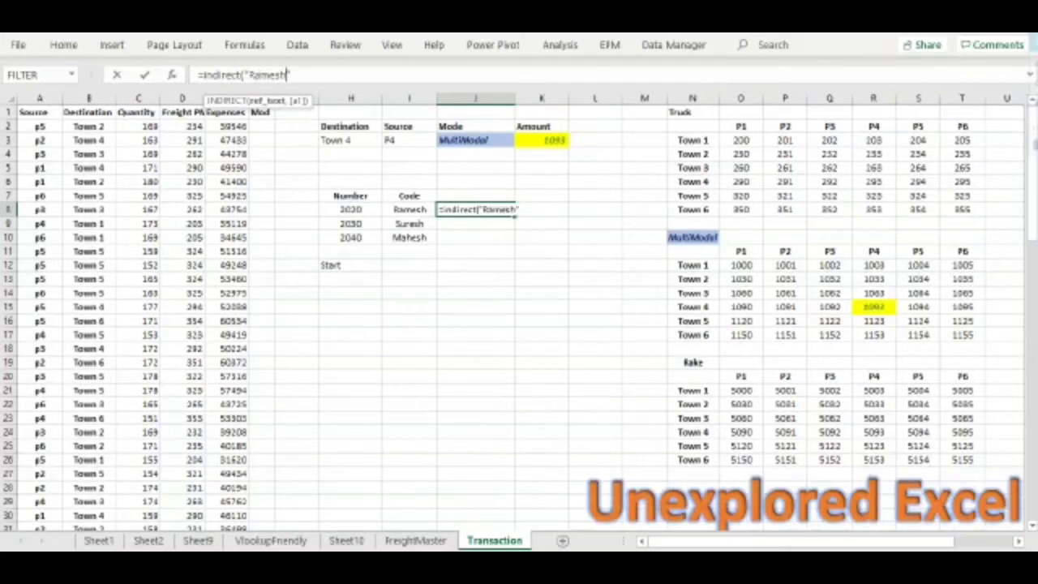
pyautogui.write('e')
pyautogui.press('Right')
pyautogui.write(')')
pyautogui.press('Return')
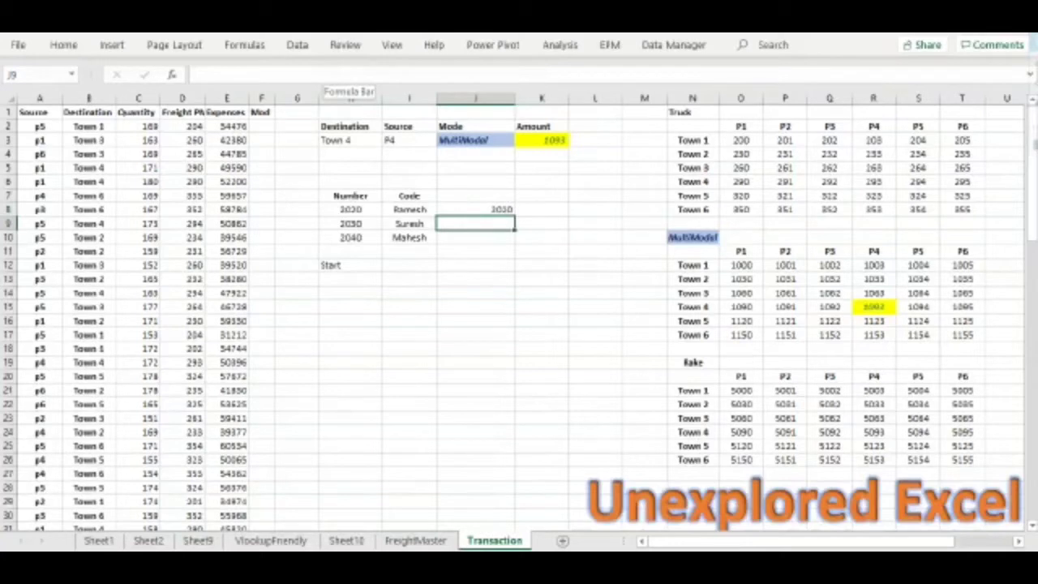
pyautogui.click(475, 210)
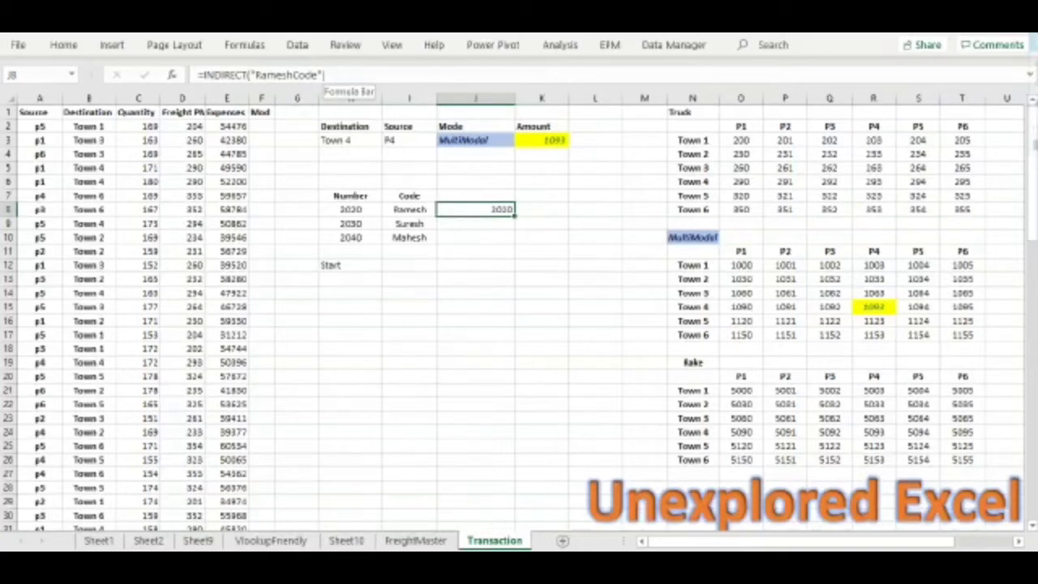
# Select the named cell H8 and the Truck rate block O3:T8 to check their defined names
pyautogui.click(350, 209)
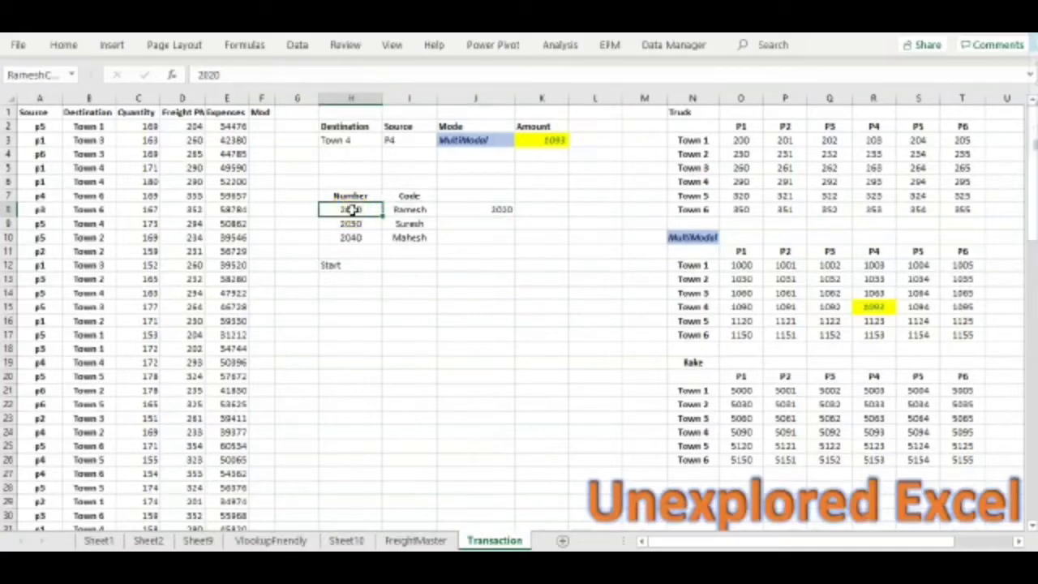
pyautogui.click(741, 139)
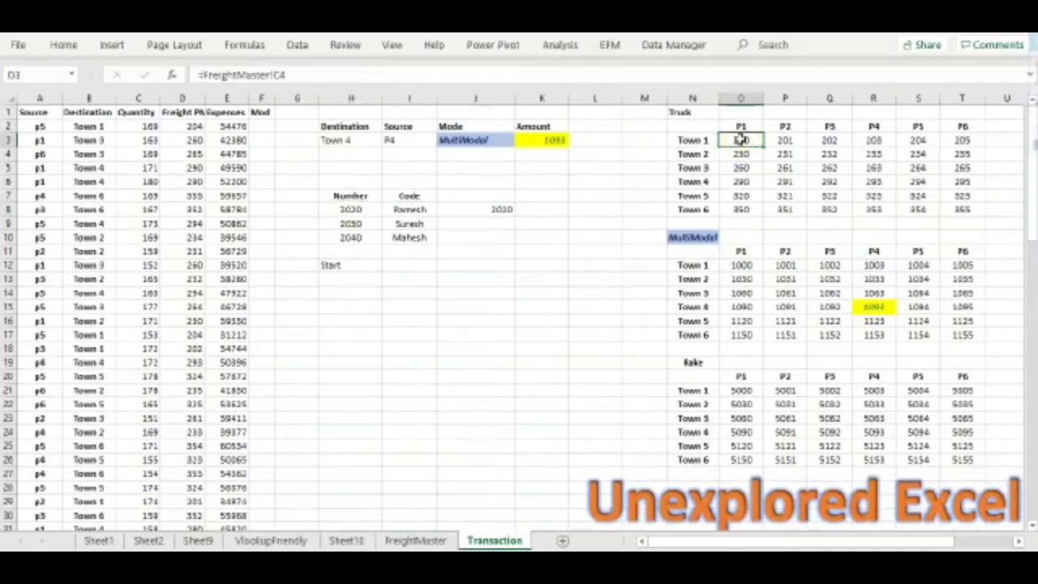
pyautogui.hotkey('ctrl', 'shift', 'Down')
pyautogui.hotkey('ctrl', 'shift', 'Right')
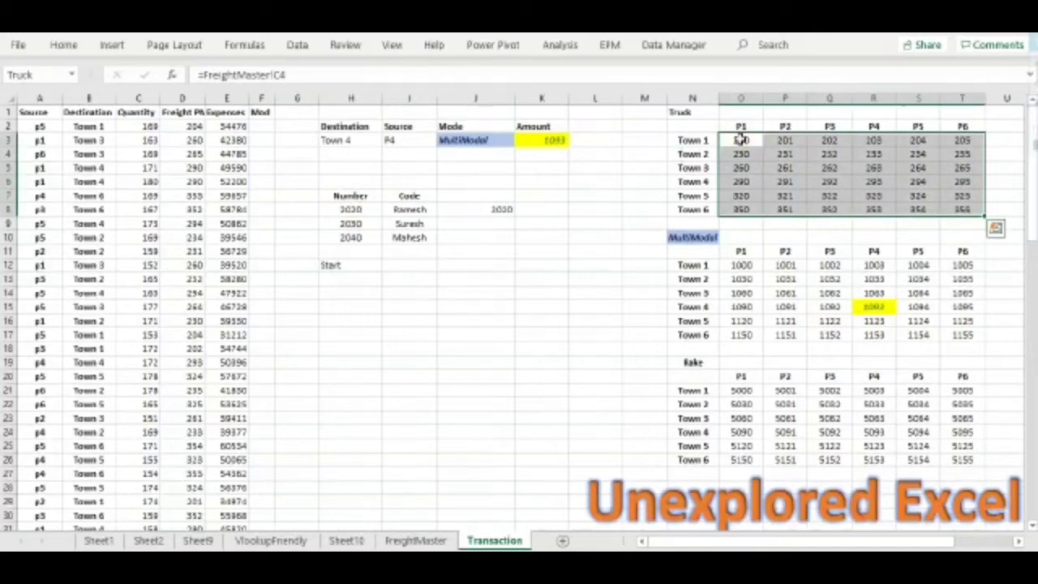
# Select the number and code entries in H8:I10 and define the name EmployeeMaster for that range
pyautogui.press('Down')
pyautogui.press('Left')
pyautogui.press('Left')
pyautogui.press('Left')
pyautogui.press('Left')
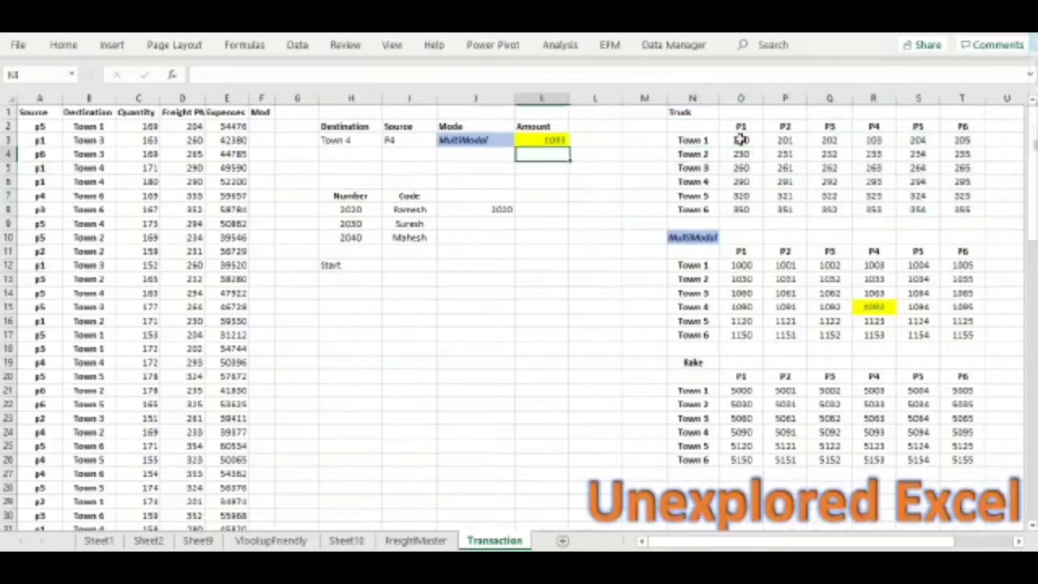
pyautogui.press('Down')
pyautogui.press('Down')
pyautogui.press('Down')
pyautogui.press('Down')
pyautogui.press('Left')
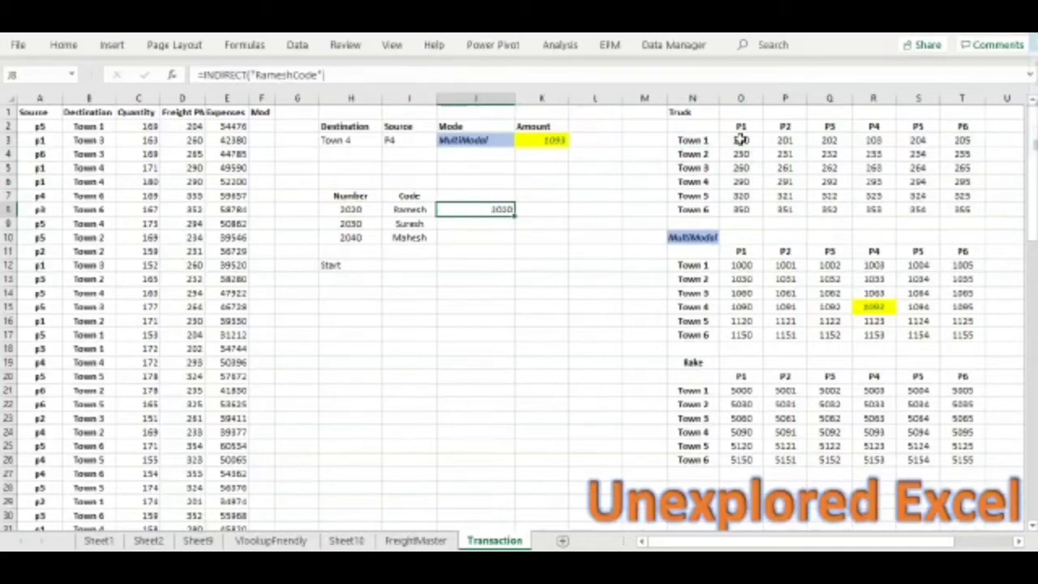
pyautogui.press('Left')
pyautogui.hotkey('shift', 'Left')
pyautogui.hotkey('shift', 'Down')
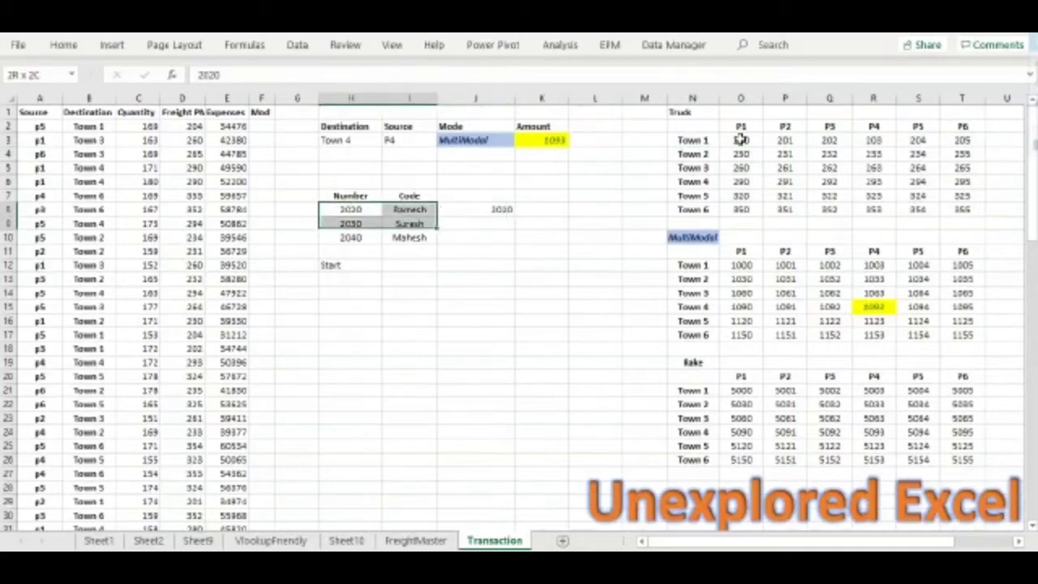
pyautogui.hotkey('shift', 'Down')
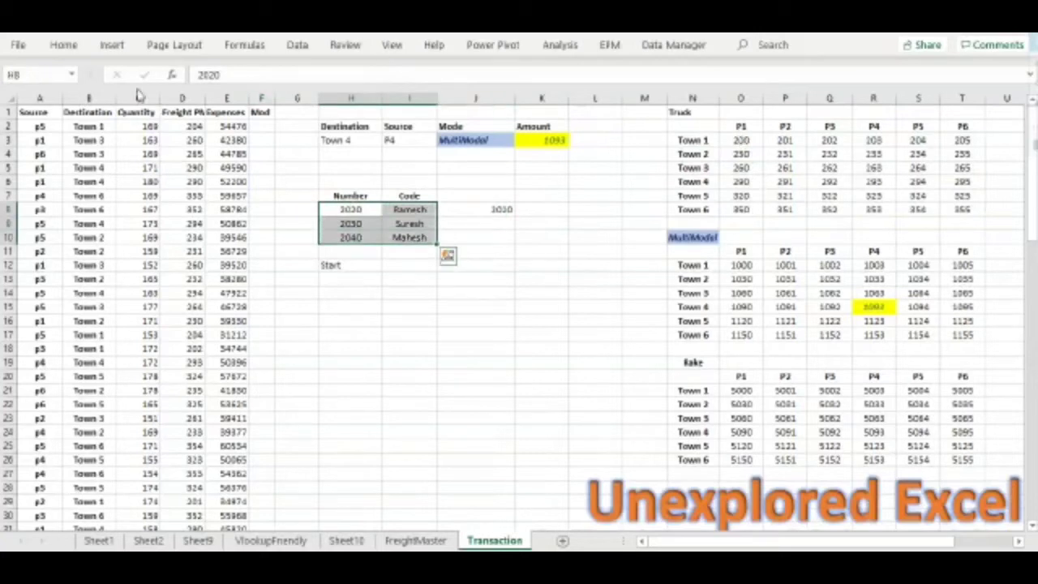
pyautogui.click(33, 74)
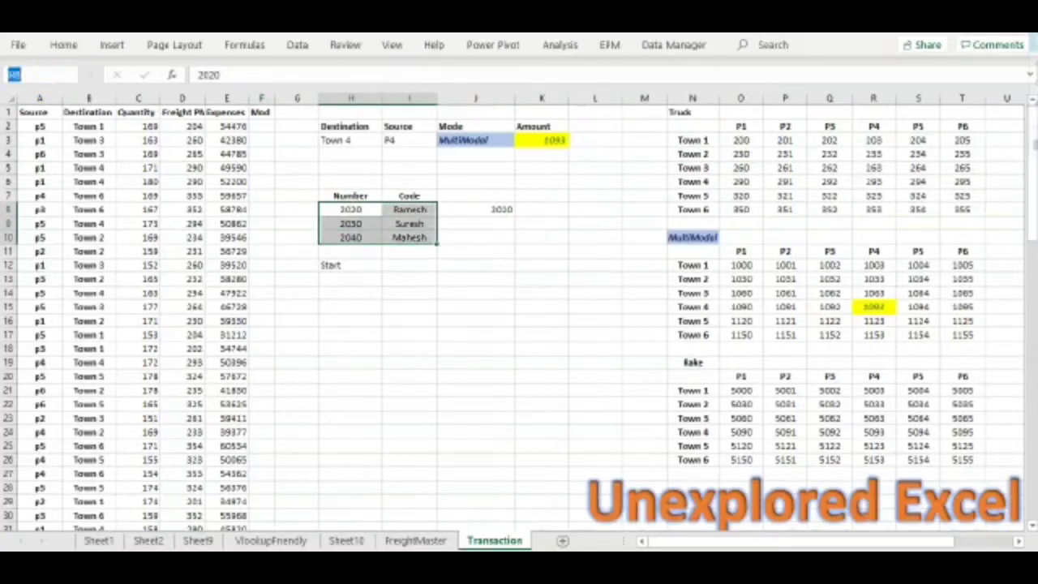
pyautogui.write('Bmi')
pyautogui.write('ployee')
pyautogui.write('Master')
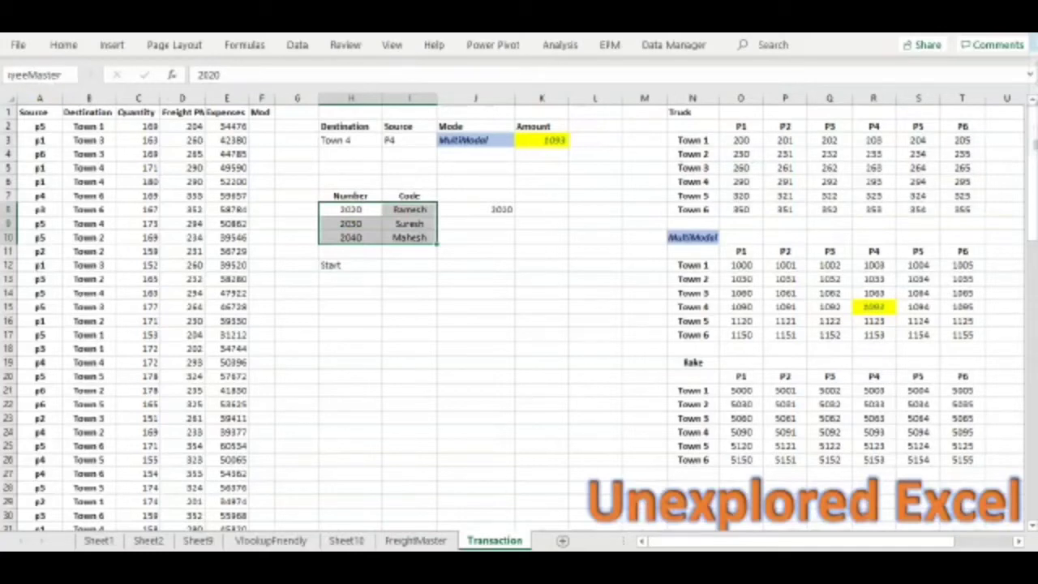
pyautogui.press('Return')
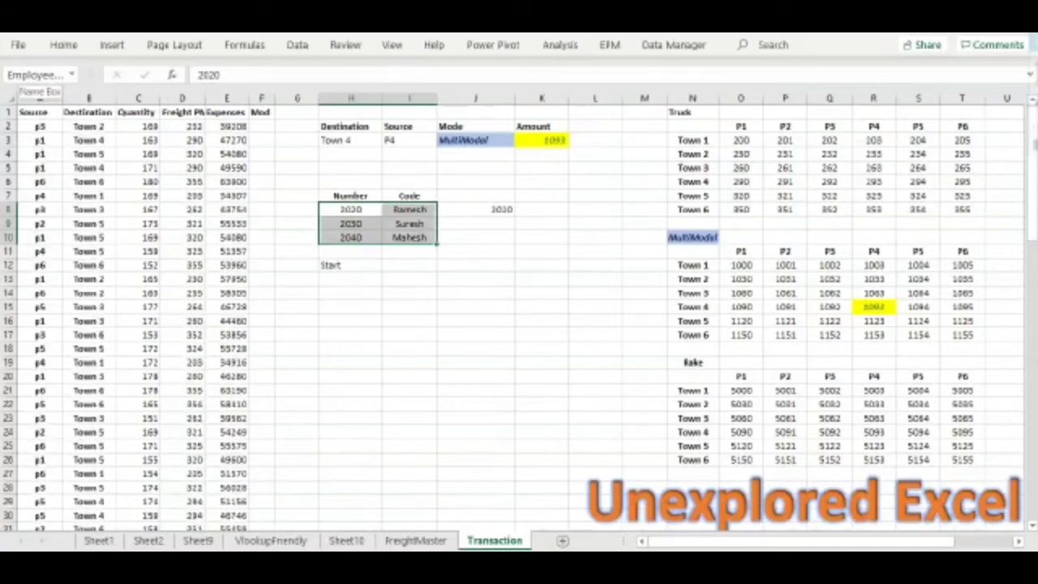
# Change J8's formula to =INDIRECT("EmployeeMaster") so it returns the whole named range
pyautogui.click(492, 208)
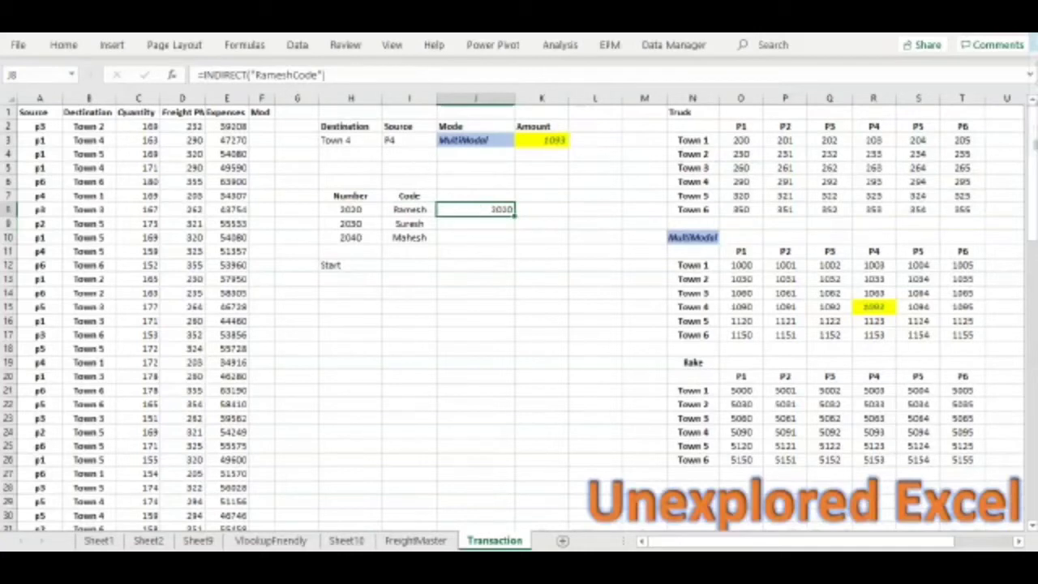
pyautogui.moveTo(255, 75); pyautogui.dragTo(316, 70)
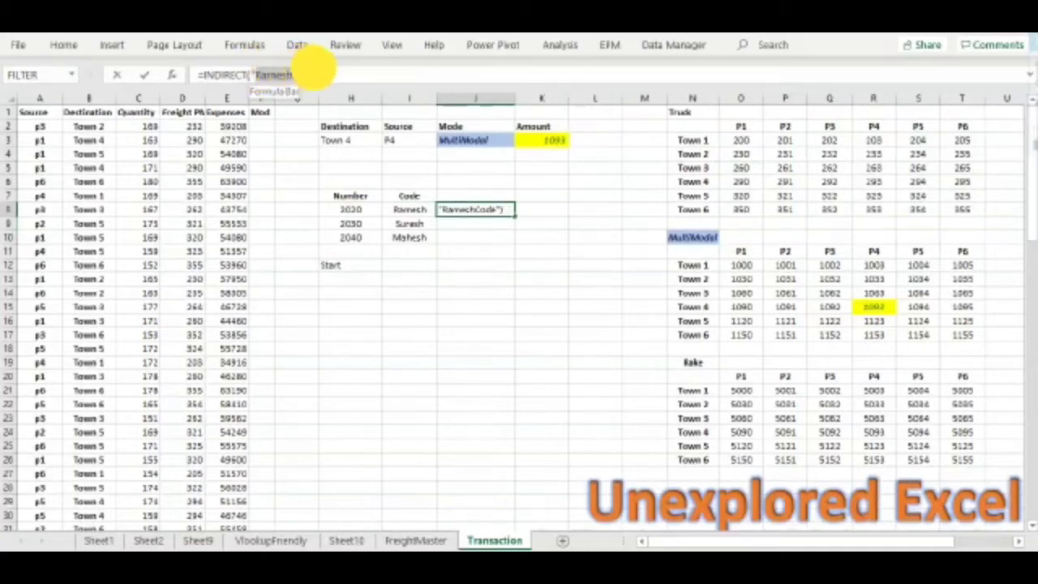
pyautogui.write('Em')
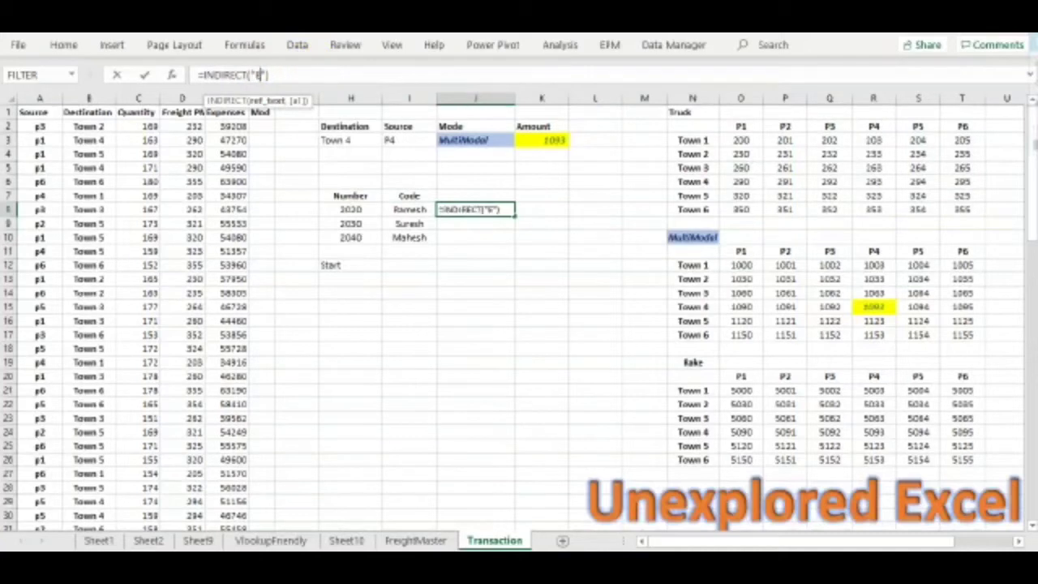
pyautogui.write('ployeeM')
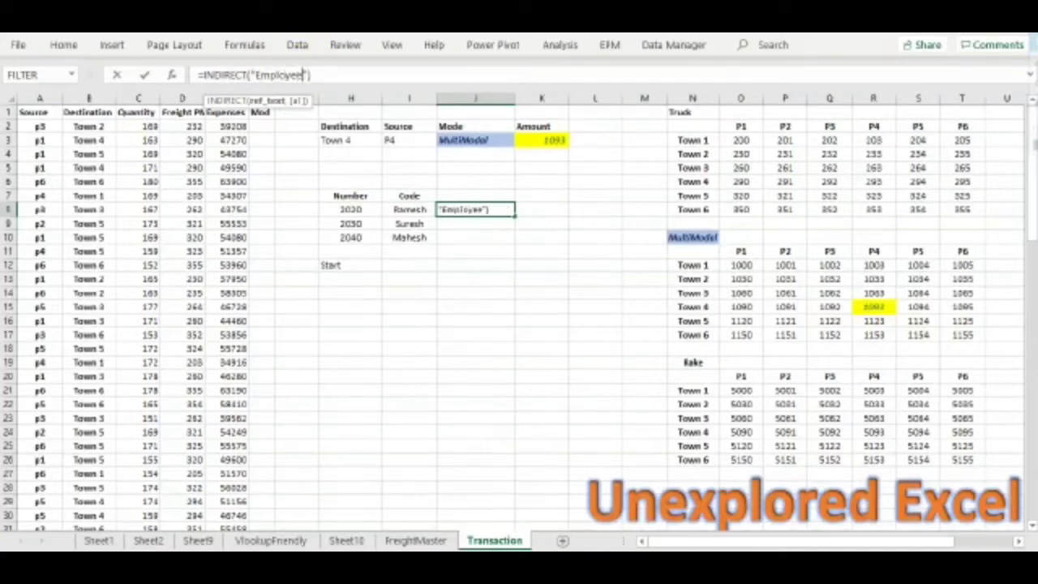
pyautogui.write('ode')
pyautogui.press('BackSpace')
pyautogui.press('BackSpace')
pyautogui.press('BackSpace')
pyautogui.write('aster')
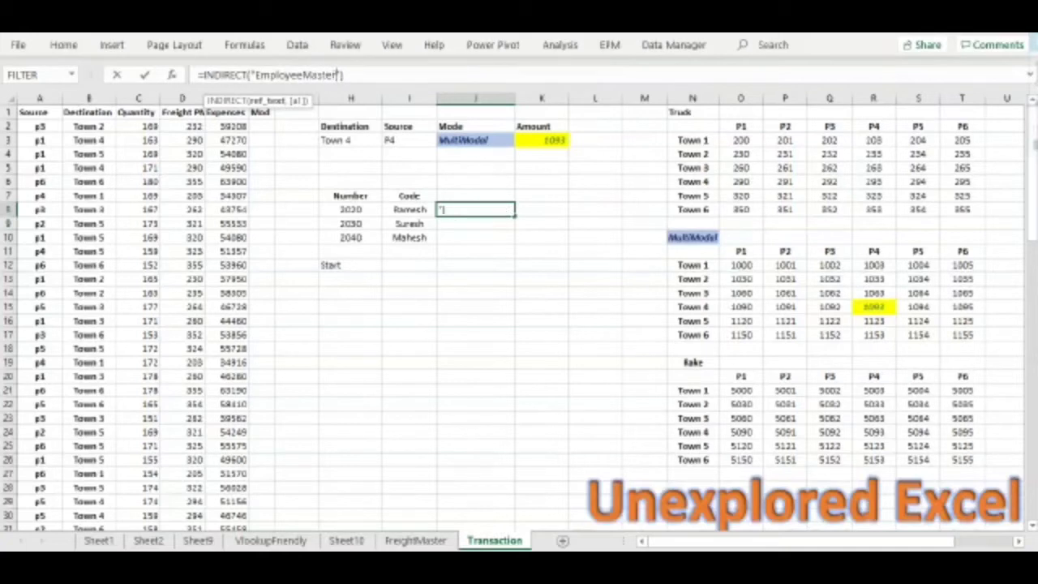
pyautogui.press('Return')
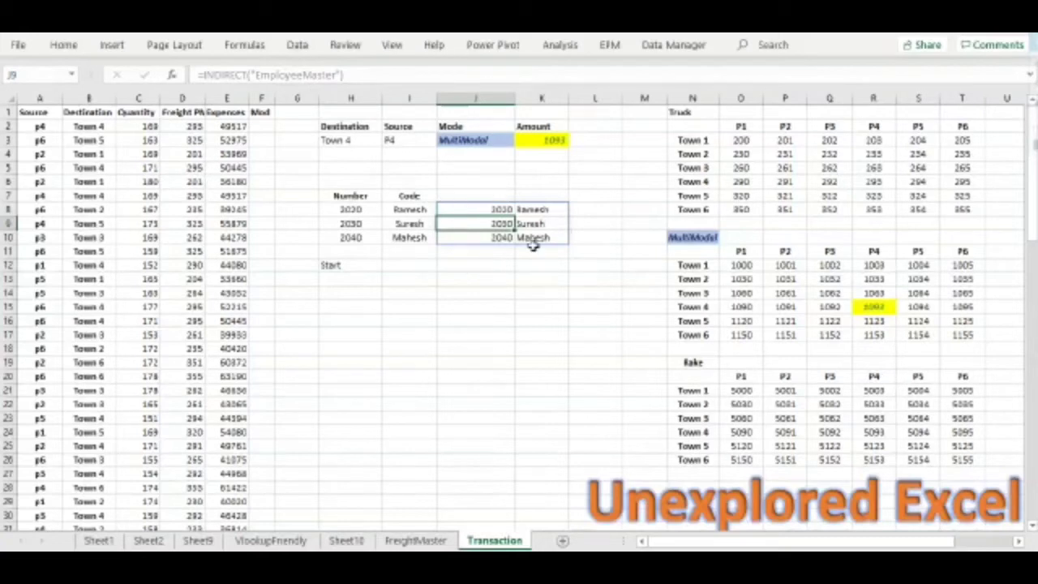
# Check the formula across the spilled range J8:K10, and delete the formula from J8
pyautogui.click(462, 209)
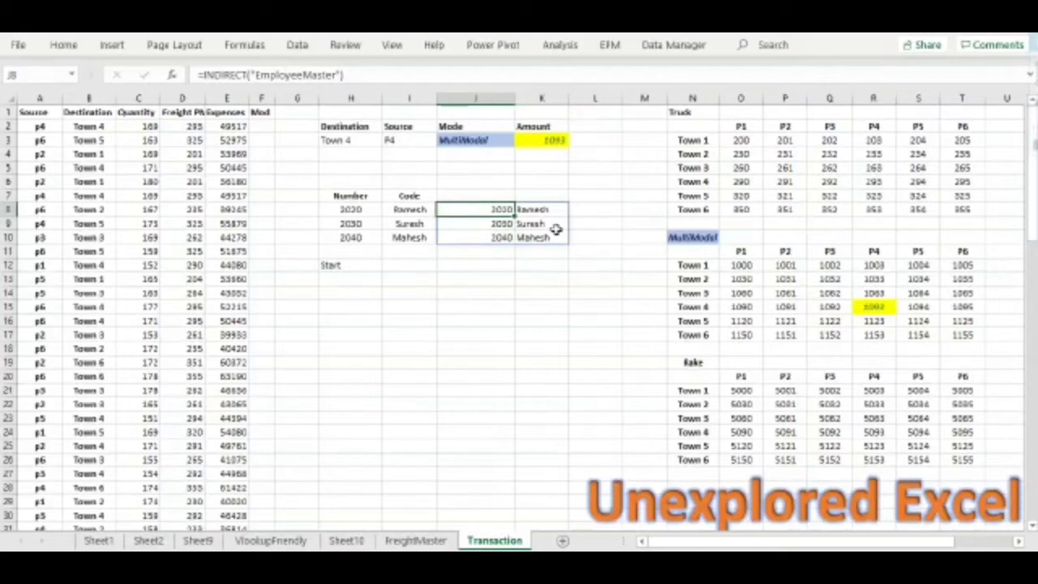
pyautogui.moveTo(556, 230); pyautogui.dragTo(574, 240)
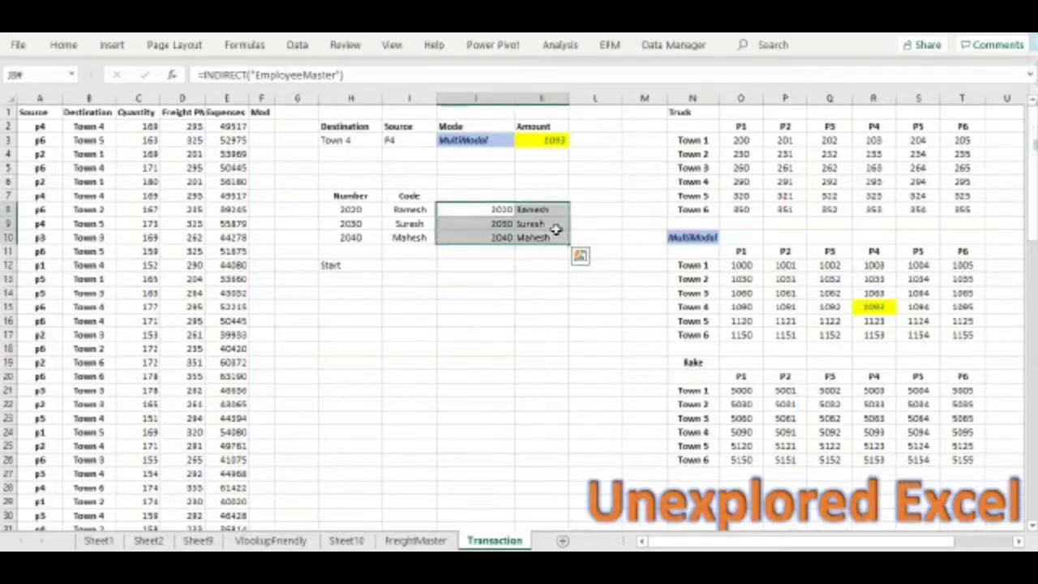
pyautogui.press('Up')
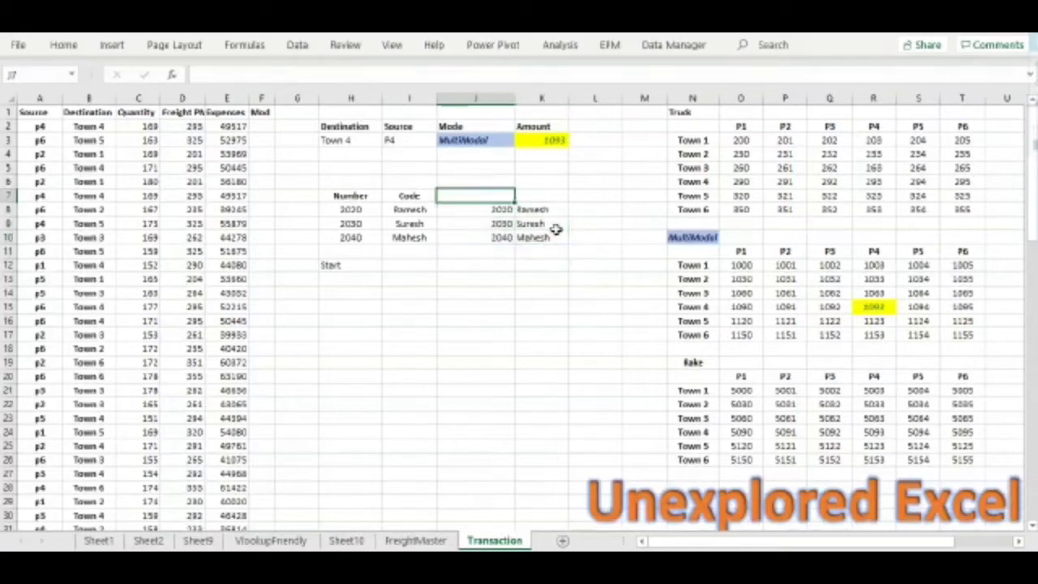
pyautogui.press('Down')
pyautogui.press('Down')
pyautogui.press('Down')
pyautogui.press('Up')
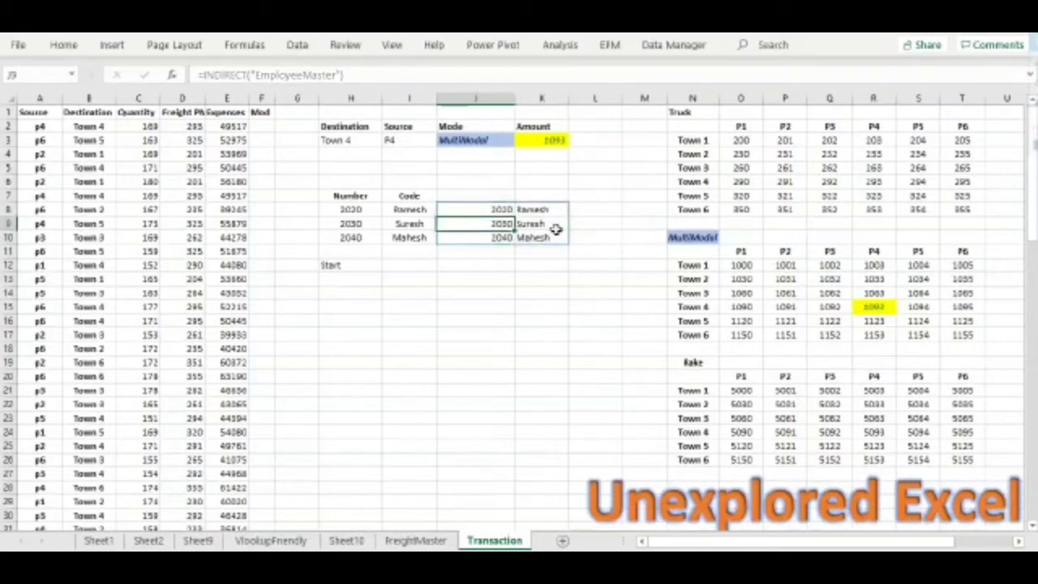
pyautogui.press('Up')
pyautogui.press('Right')
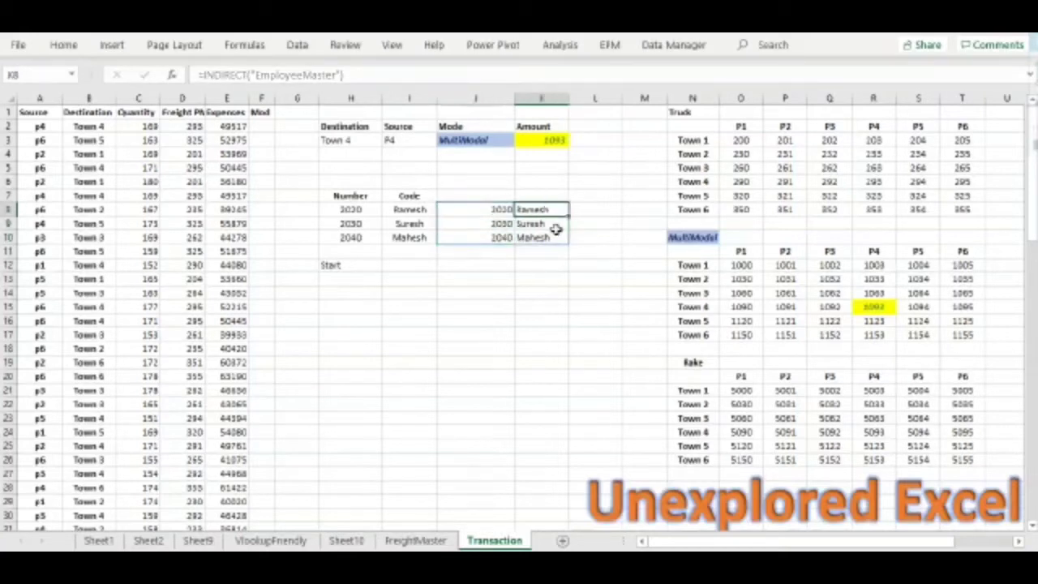
pyautogui.press('Left')
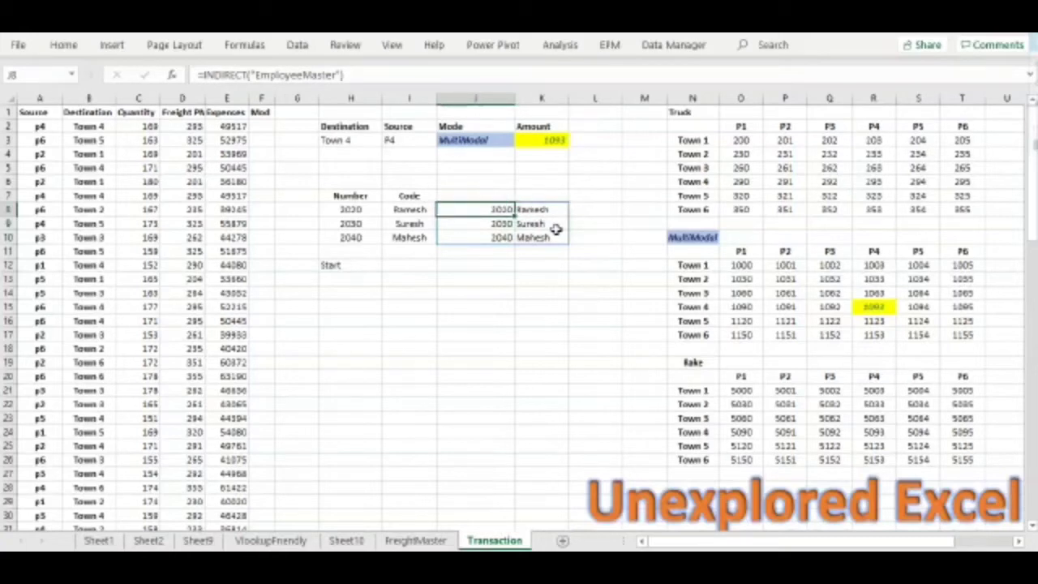
pyautogui.press('Delete')
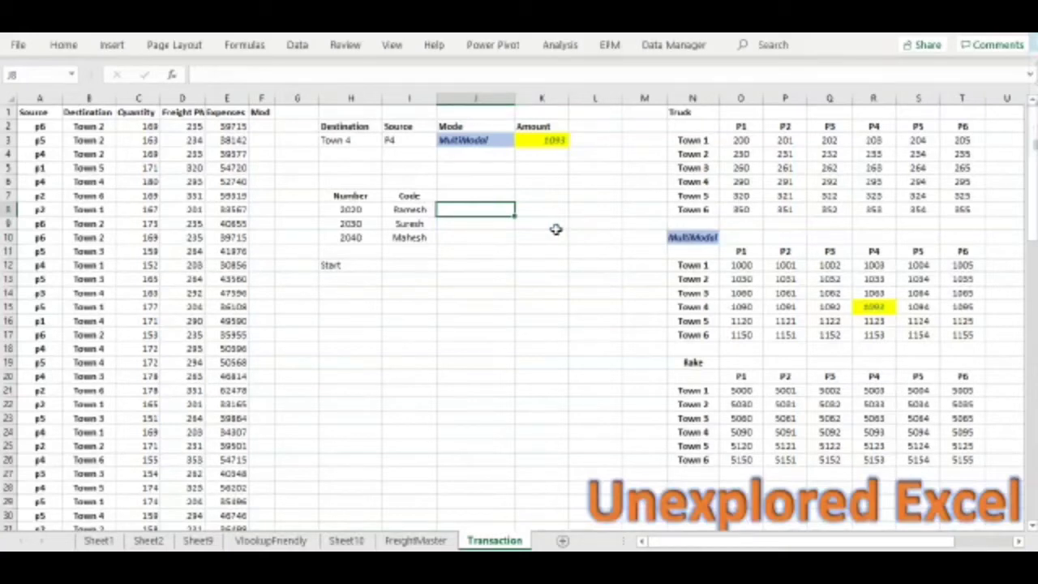
# Select the Truck rate block O3:T8 and its heading in N1 to compare the defined name with the heading
pyautogui.click(740, 140)
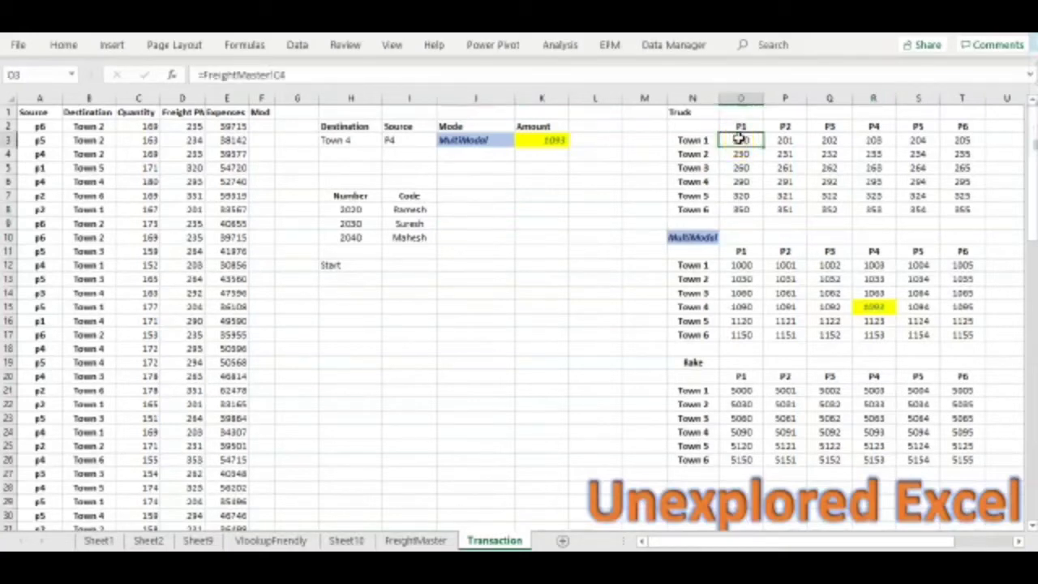
pyautogui.hotkey('shift', 'Down')
pyautogui.hotkey('shift', 'Down')
pyautogui.hotkey('shift', 'Down')
pyautogui.hotkey('shift', 'Down')
pyautogui.hotkey('shift', 'Down')
pyautogui.hotkey('ctrl', 'shift', 'Right')
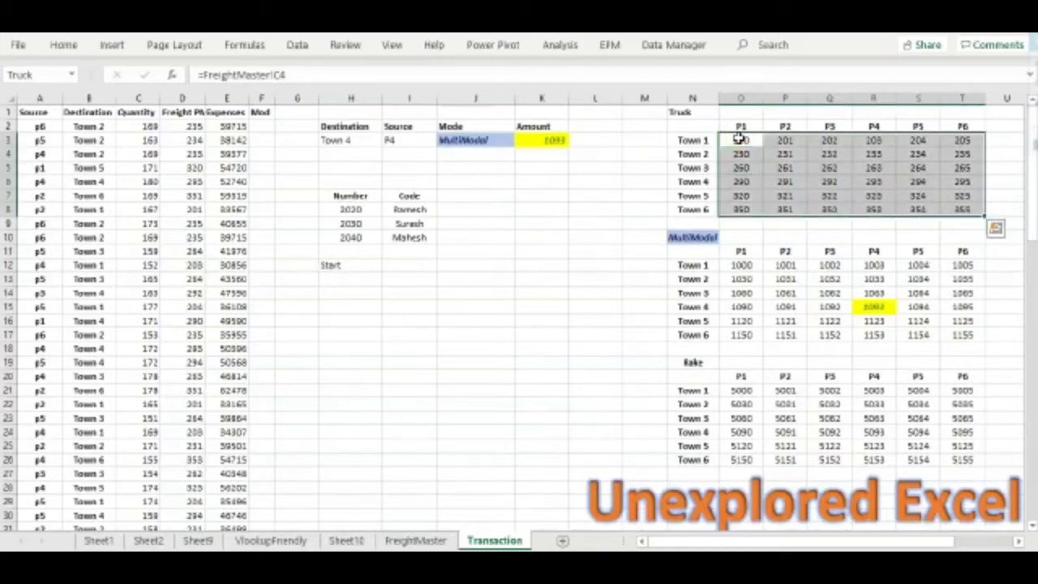
pyautogui.click(692, 112)
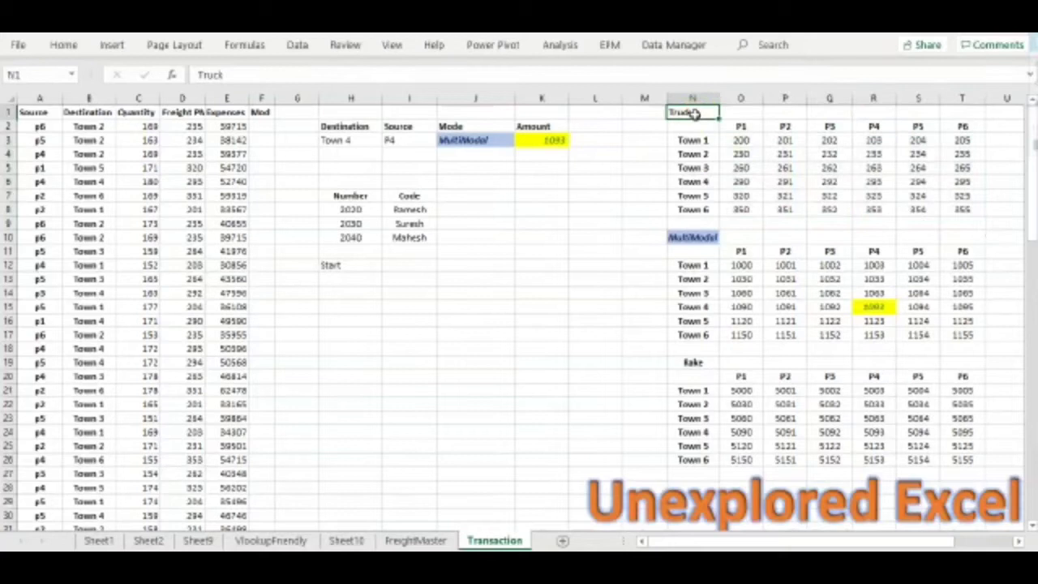
pyautogui.click(736, 141)
pyautogui.hotkey('shift', 'Down')
pyautogui.hotkey('shift', 'Down')
pyautogui.hotkey('shift', 'Down')
pyautogui.hotkey('shift', 'Down')
pyautogui.hotkey('shift', 'Down')
pyautogui.hotkey('ctrl', 'shift', 'Right')
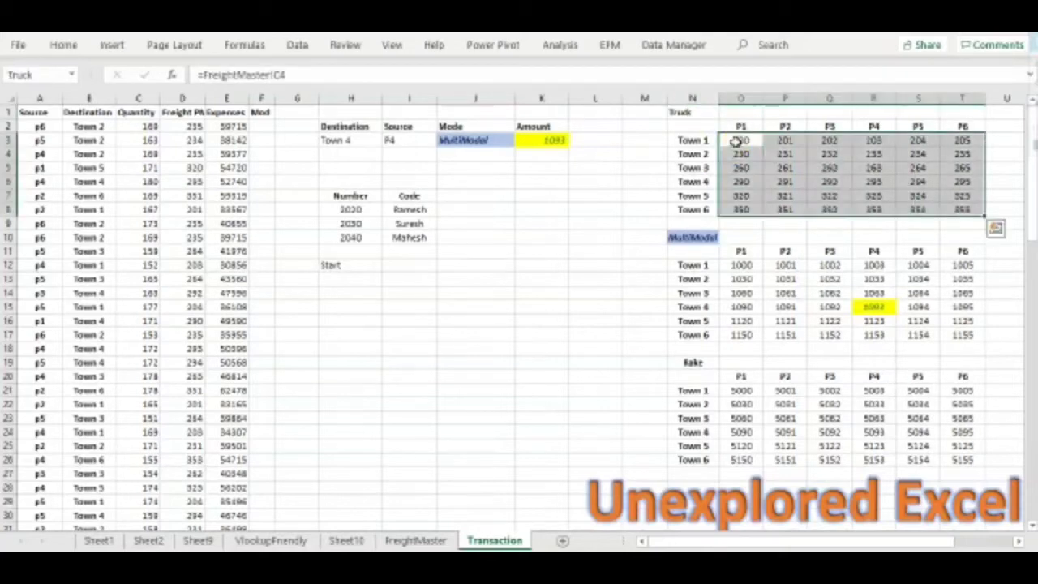
# Select the MultiModal rate block O12:T17 to check its defined name
pyautogui.press('Down')
pyautogui.press('Down')
pyautogui.press('Down')
pyautogui.press('Down')
pyautogui.press('Down')
pyautogui.press('Down')
pyautogui.press('Down')
pyautogui.press('Down')
pyautogui.press('Down')
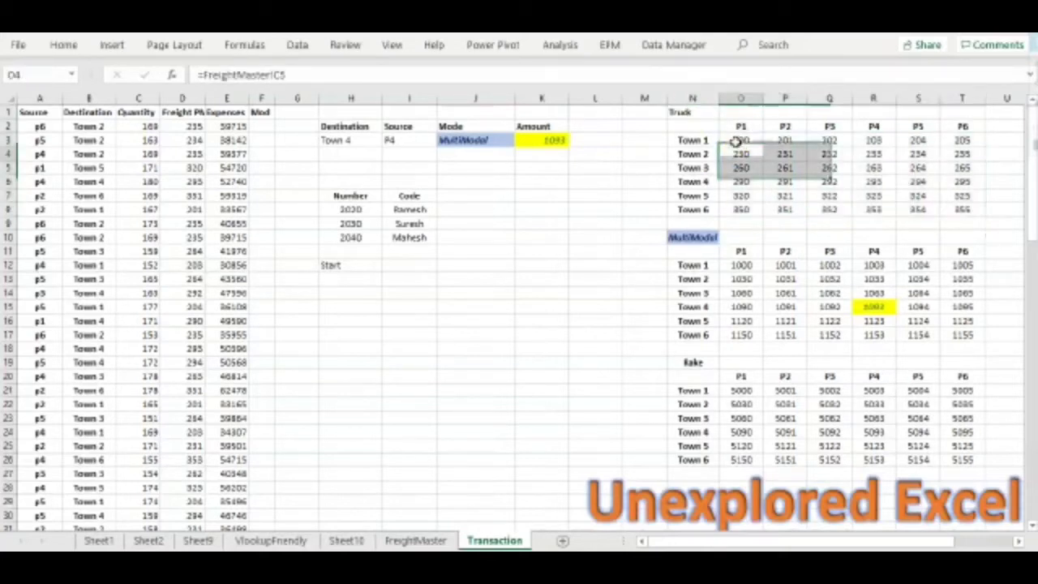
pyautogui.hotkey('ctrl', 'shift', 'Down')
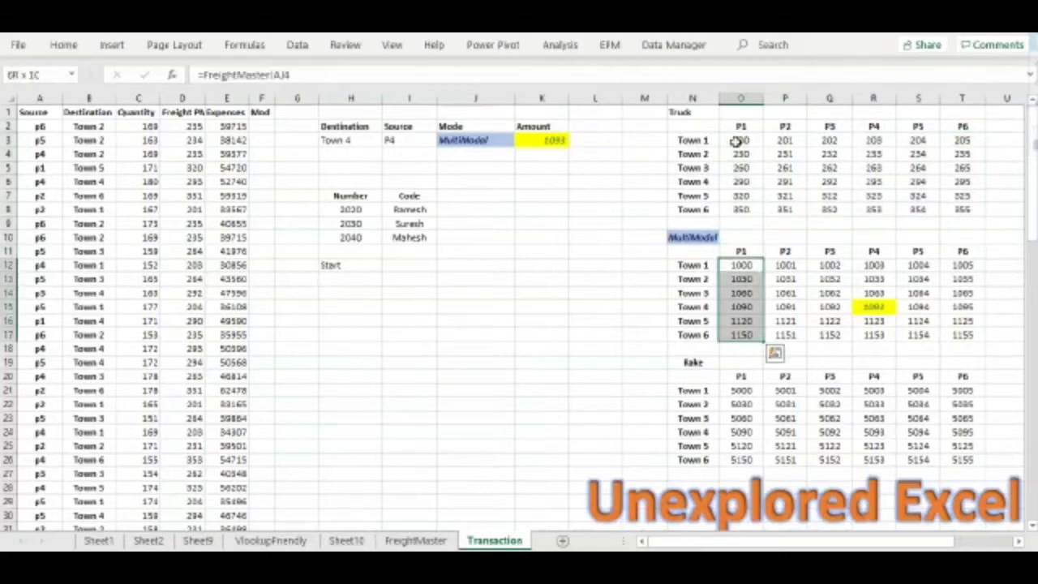
pyautogui.hotkey('ctrl', 'shift', 'Right')
# Select the Rake rate block O21:T26 to check its defined name
pyautogui.press('Down')
pyautogui.press('Down')
pyautogui.press('Down')
pyautogui.press('Down')
pyautogui.press('Down')
pyautogui.press('Down')
pyautogui.press('Down')
pyautogui.press('Down')
pyautogui.press('Down')
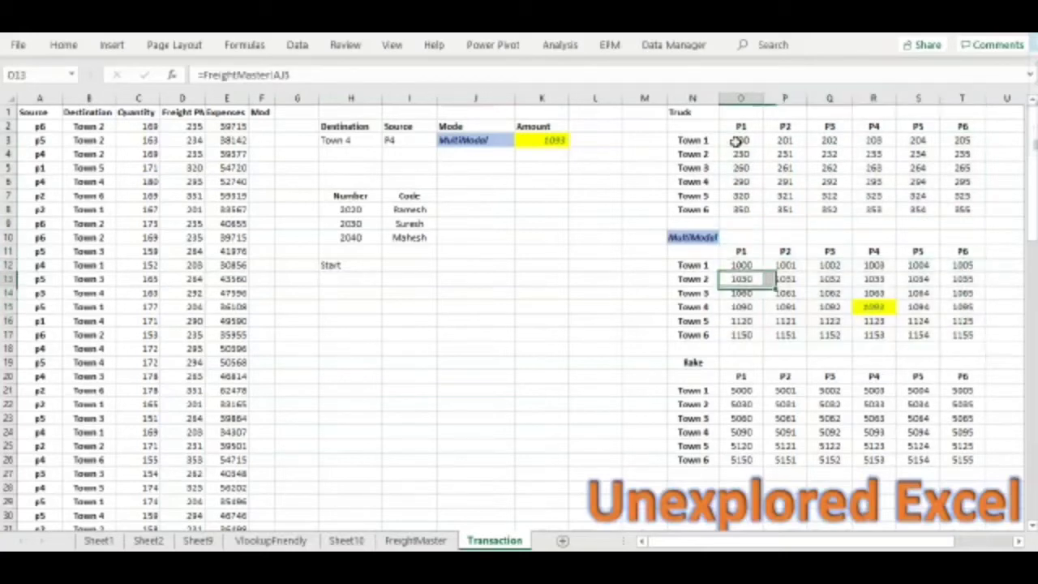
pyautogui.hotkey('ctrl', 'shift', 'Down')
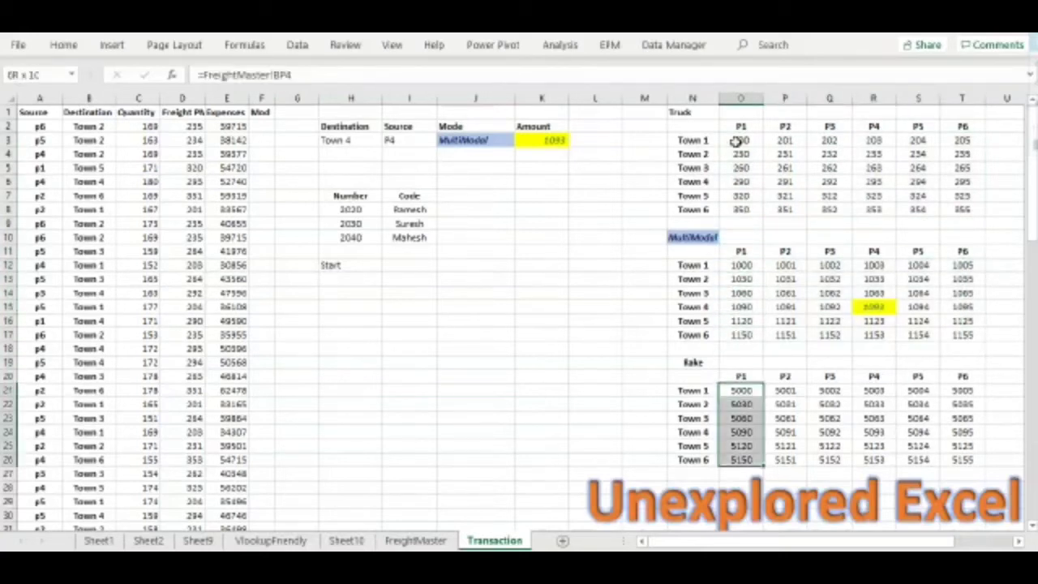
pyautogui.hotkey('ctrl', 'shift', 'Right')
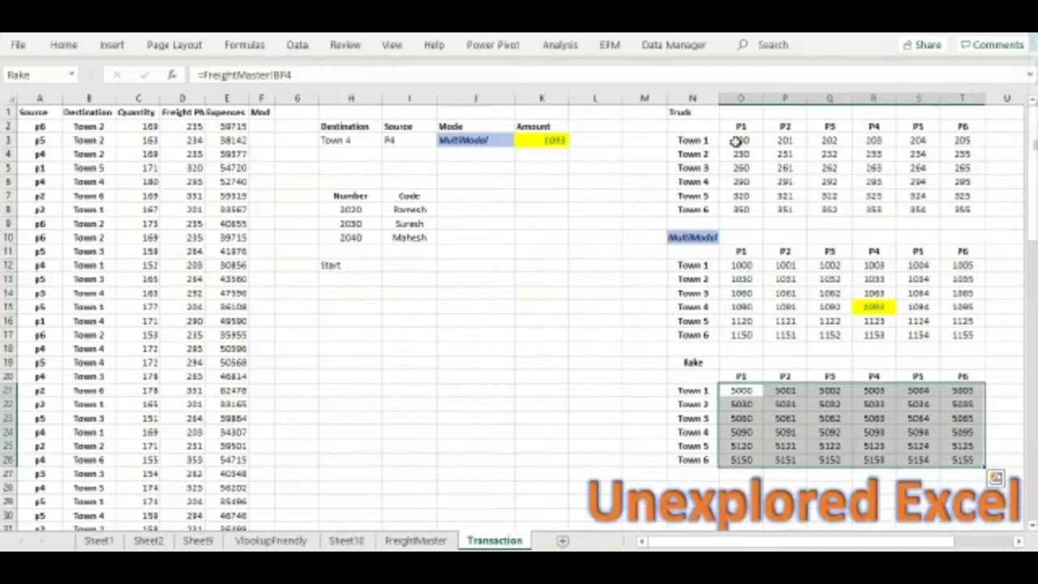
# Replace the Start text in H12 with the formula =Rake to return the whole named rate block
pyautogui.press('Up')
pyautogui.press('Up')
pyautogui.press('Up')
pyautogui.press('Up')
pyautogui.press('Up')
pyautogui.press('Up')
pyautogui.press('Up')
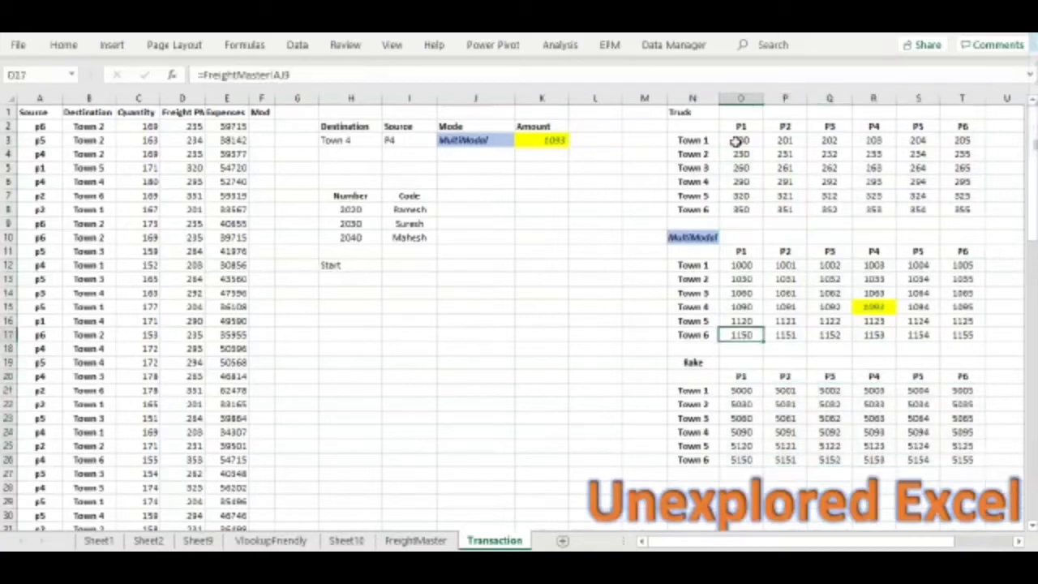
pyautogui.press('Up')
pyautogui.press('Up')
pyautogui.press('Left')
pyautogui.press('Left')
pyautogui.press('Left')
pyautogui.press('Left')
pyautogui.press('Left')
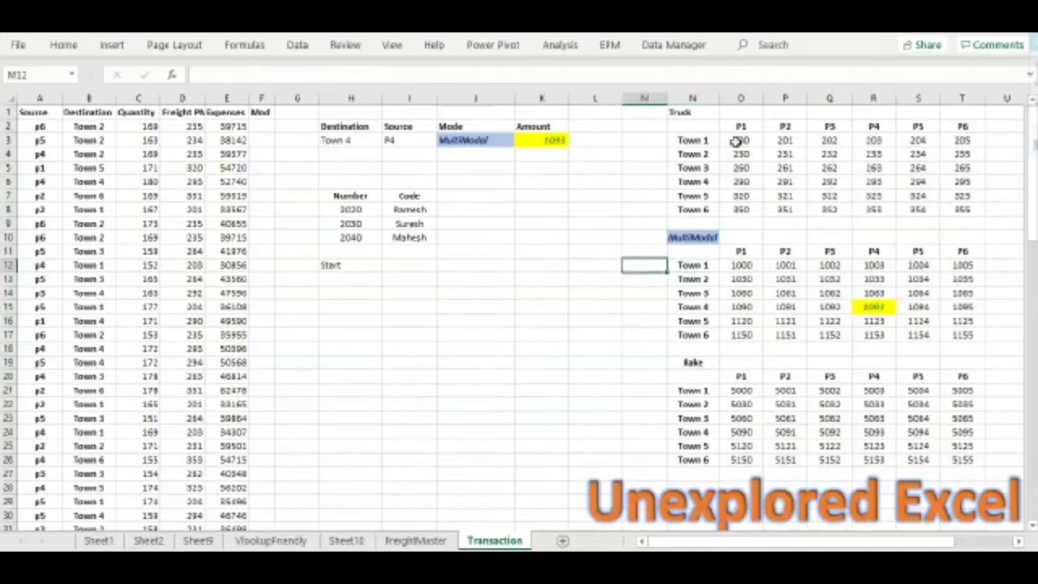
pyautogui.press('Left')
pyautogui.press('Left')
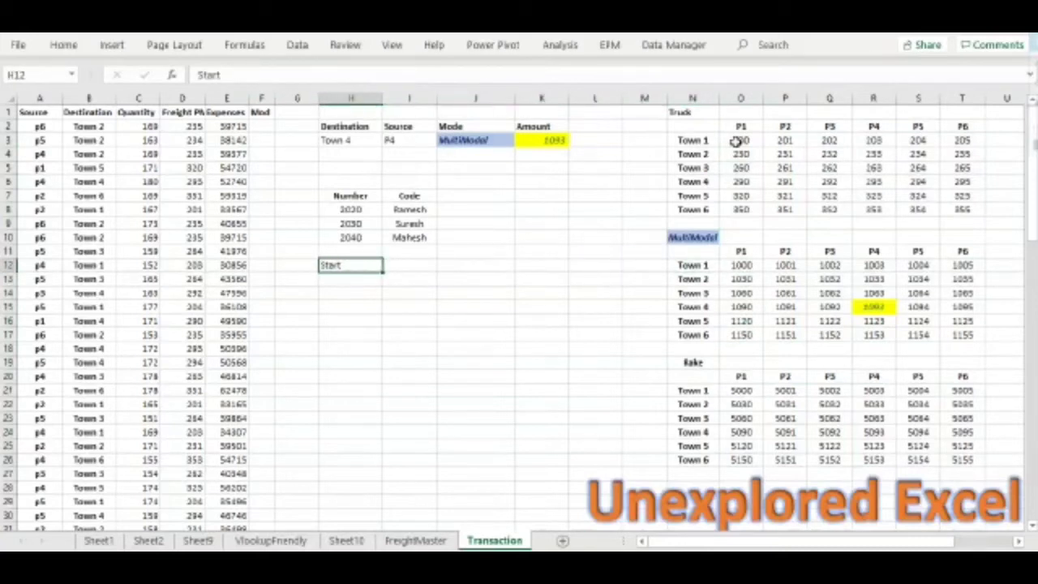
pyautogui.press('Delete')
pyautogui.write('=')
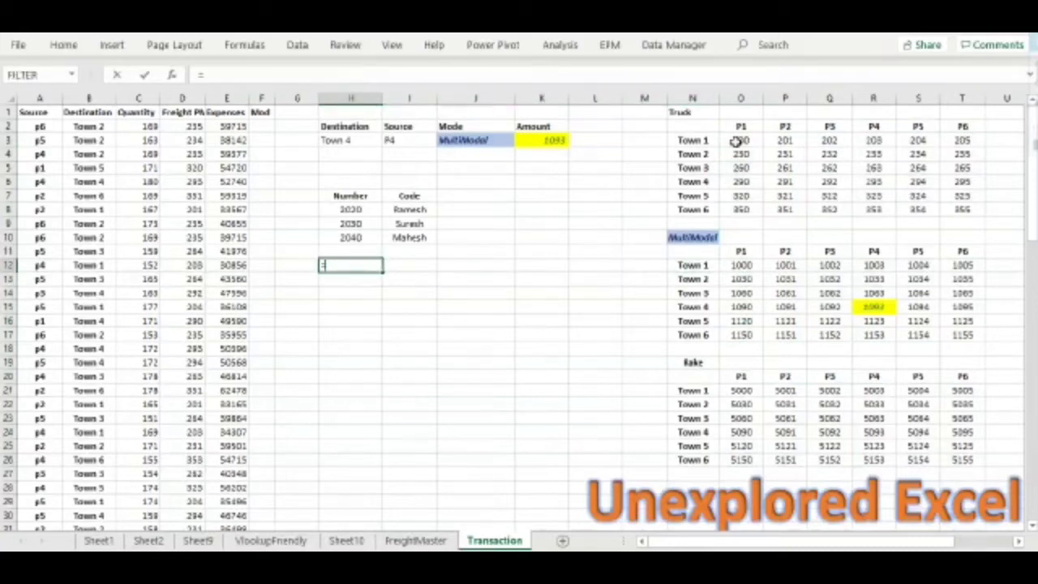
pyautogui.write('Rake')
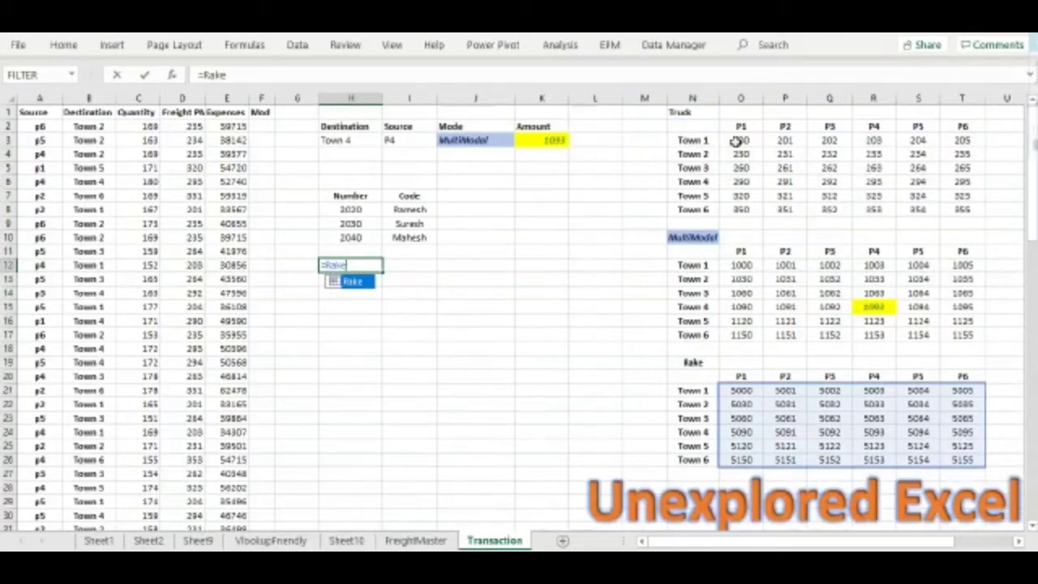
pyautogui.press('Return')
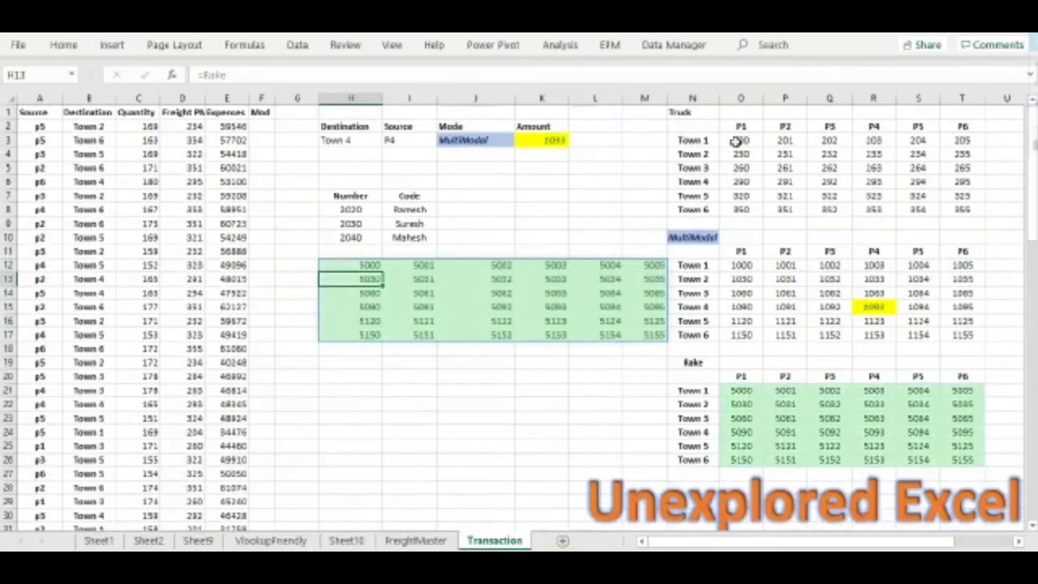
# Replace the formula in H12 with =INDIRECT(J3) to return the rate block named by the selected mode
pyautogui.press('Up')
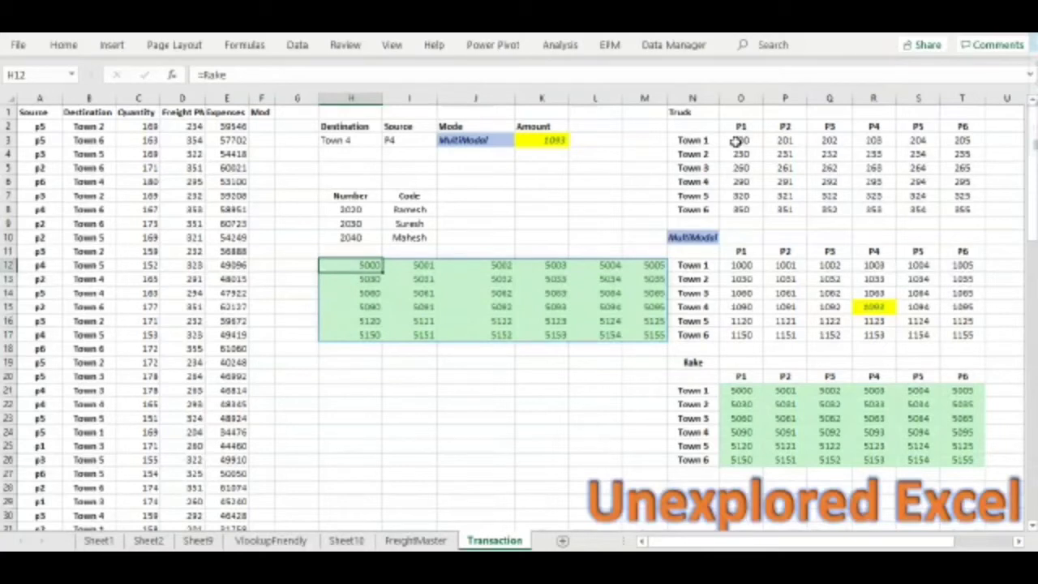
pyautogui.write('=In')
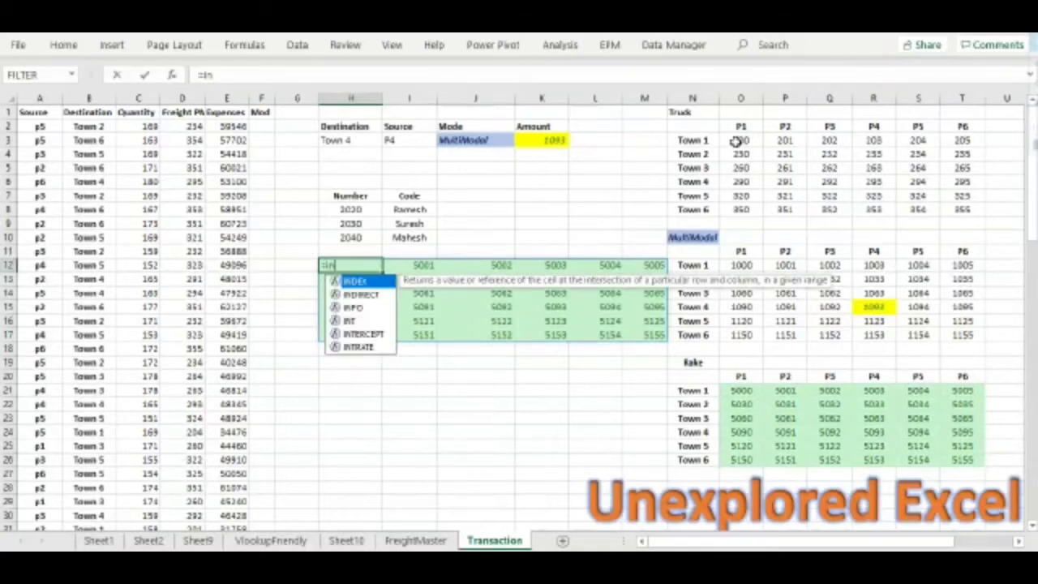
pyautogui.write('direct')
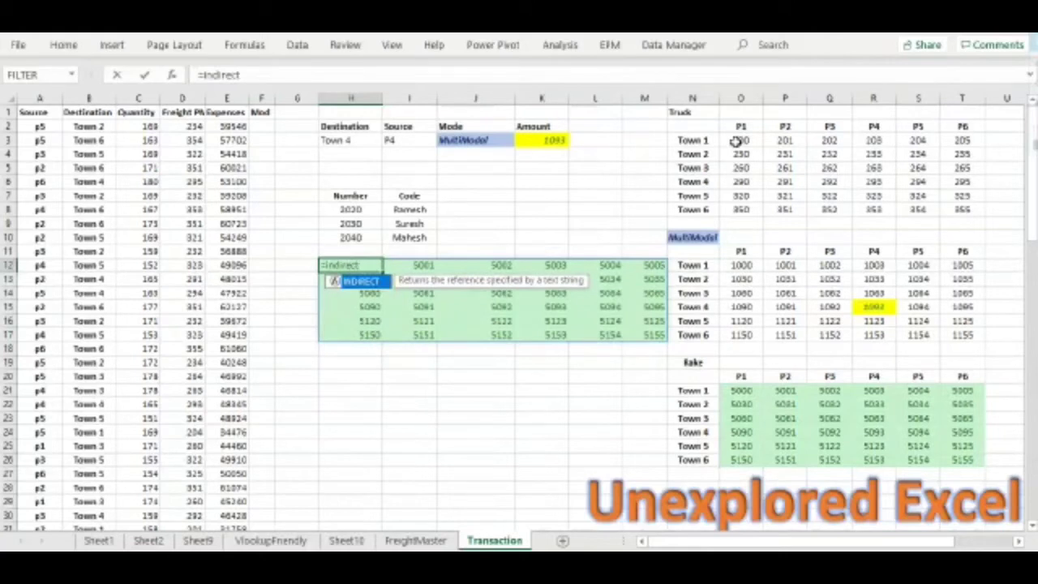
pyautogui.write('(')
pyautogui.press('Up')
pyautogui.press('Up')
pyautogui.press('Up')
pyautogui.press('Up')
pyautogui.press('Up')
pyautogui.press('Up')
pyautogui.press('Up')
pyautogui.press('Up')
pyautogui.press('Up')
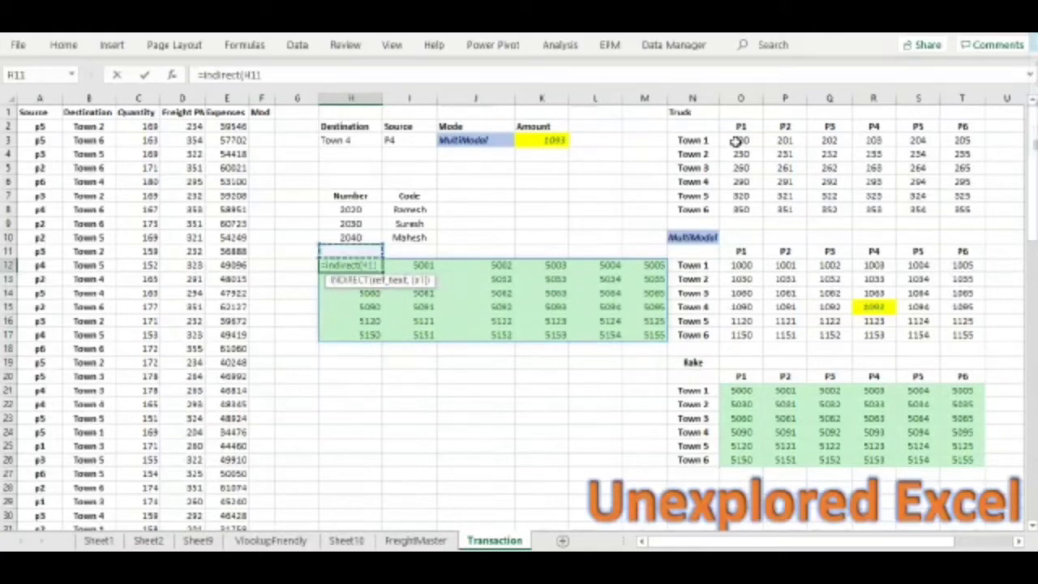
pyautogui.press('Right')
pyautogui.press('Right')
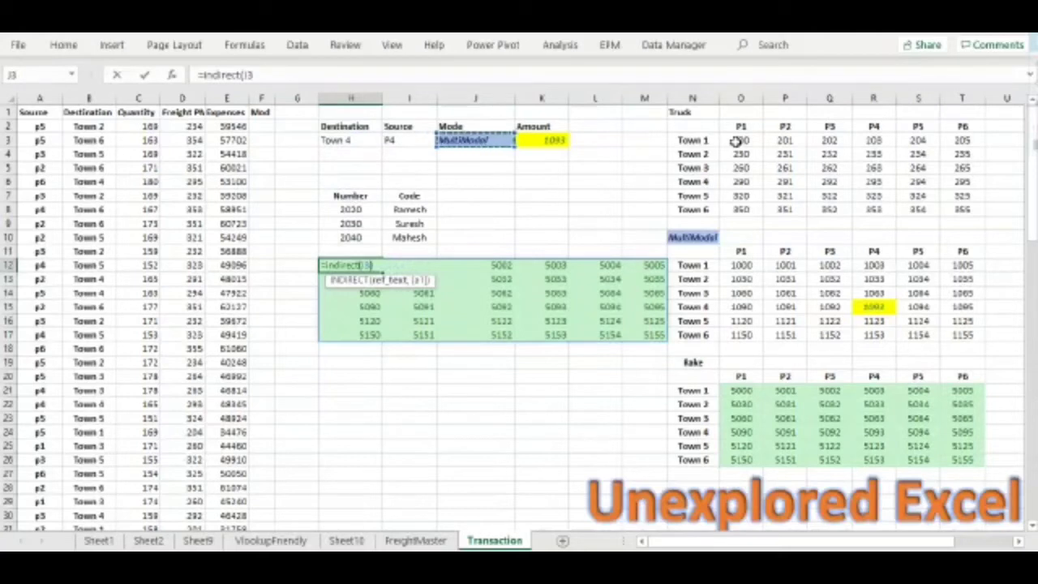
pyautogui.write(')')
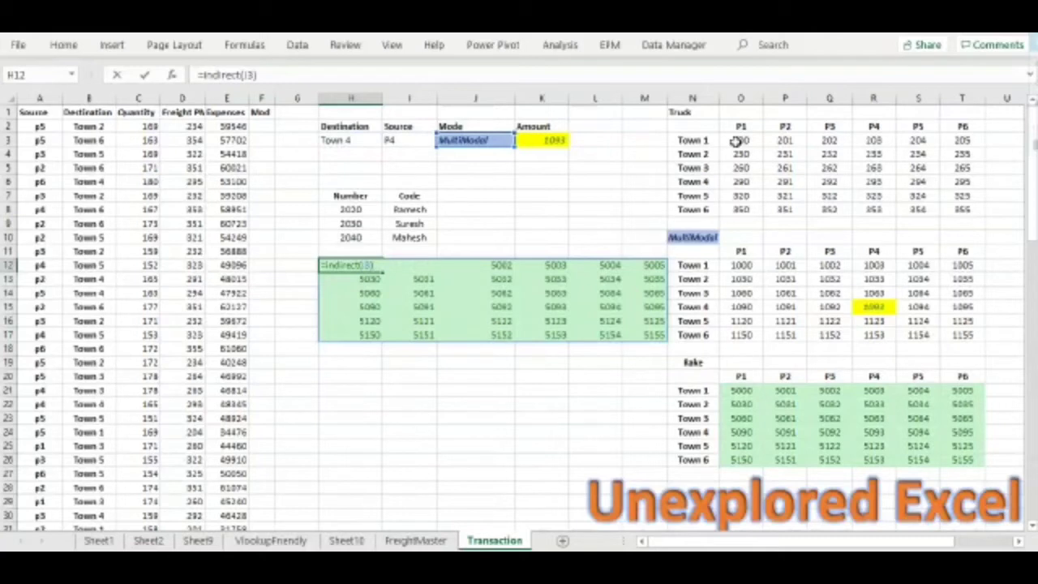
pyautogui.press('Return')
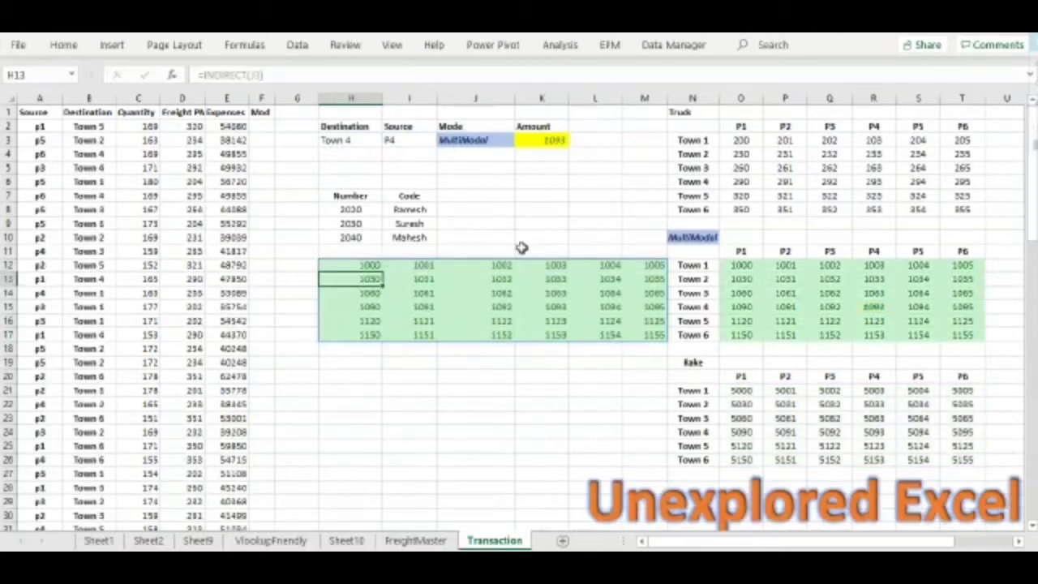
# Compare the first and last cells of the block returned at H12:M17 with the MultiModal rates in O12:T17
pyautogui.click(753, 266)
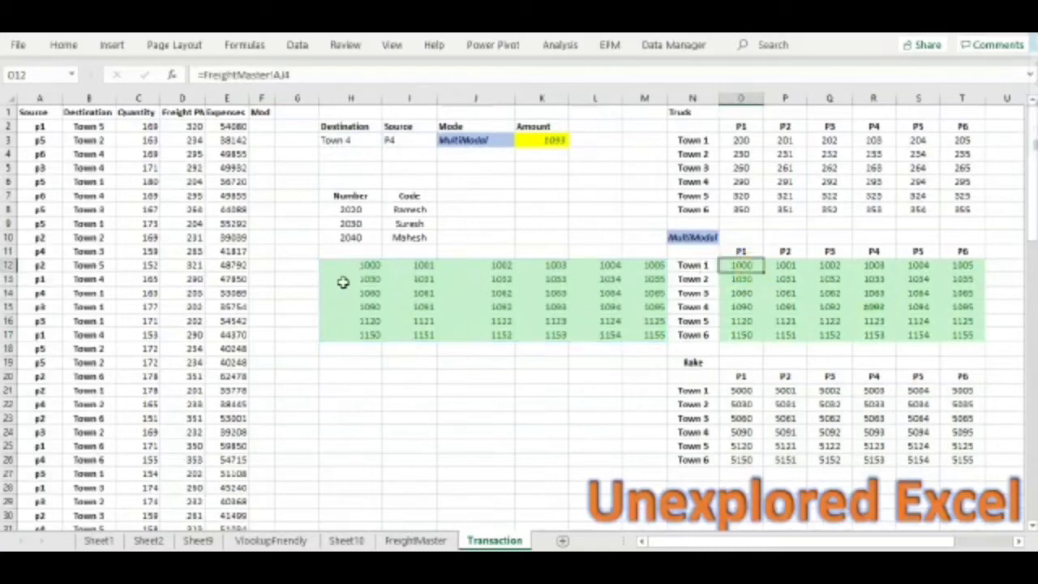
pyautogui.click(363, 264)
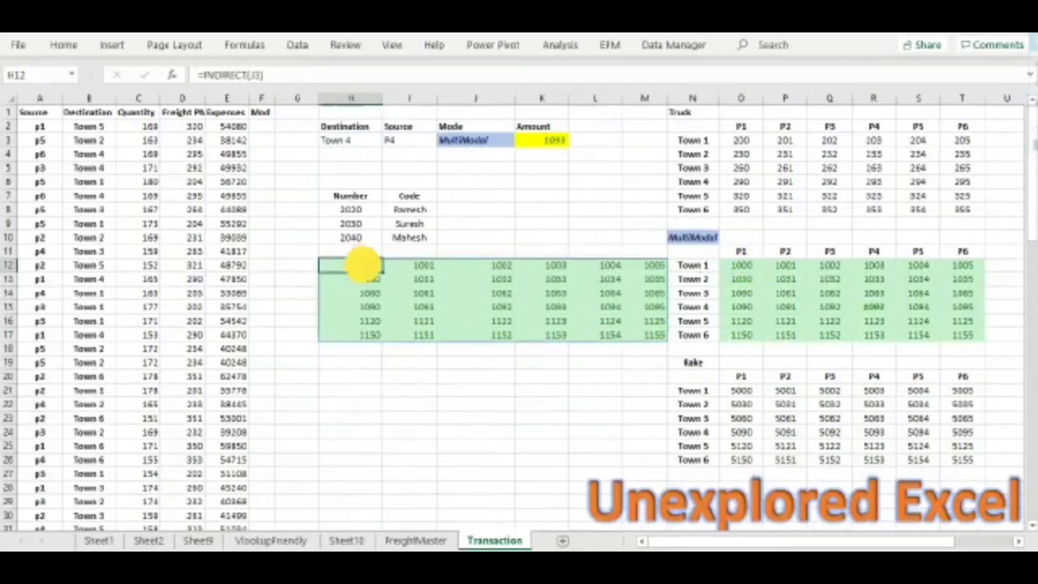
pyautogui.click(654, 336)
pyautogui.click(963, 335)
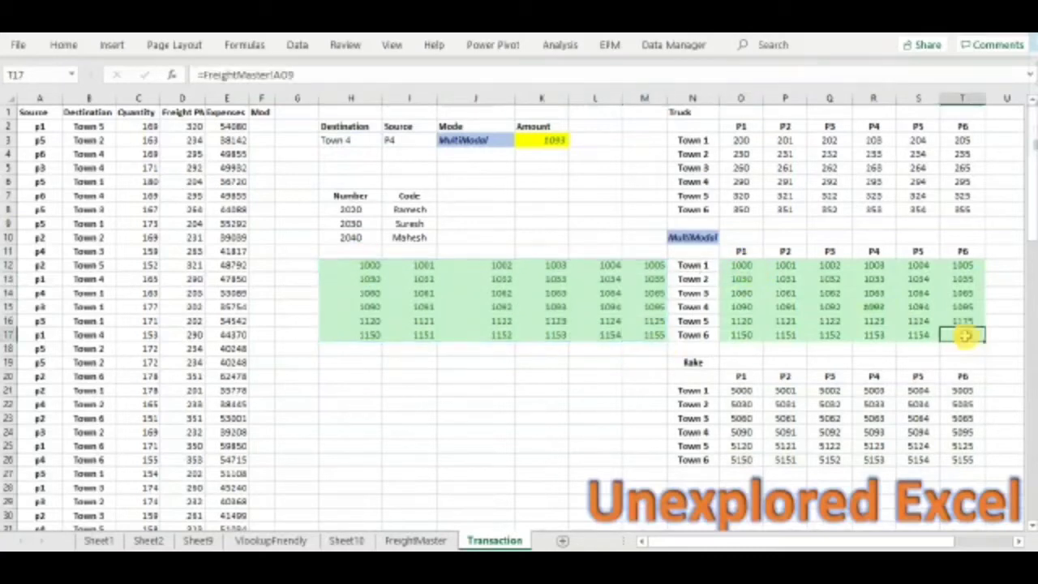
# Switch the mode in J3 to Truck and then to Rake to test the INDIRECT result
pyautogui.click(483, 139)
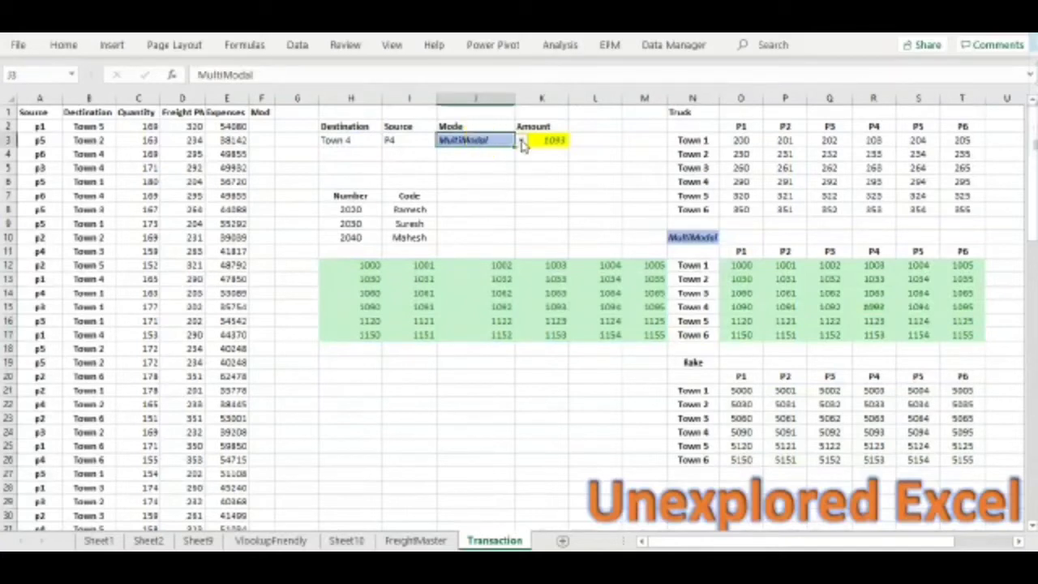
pyautogui.click(522, 140)
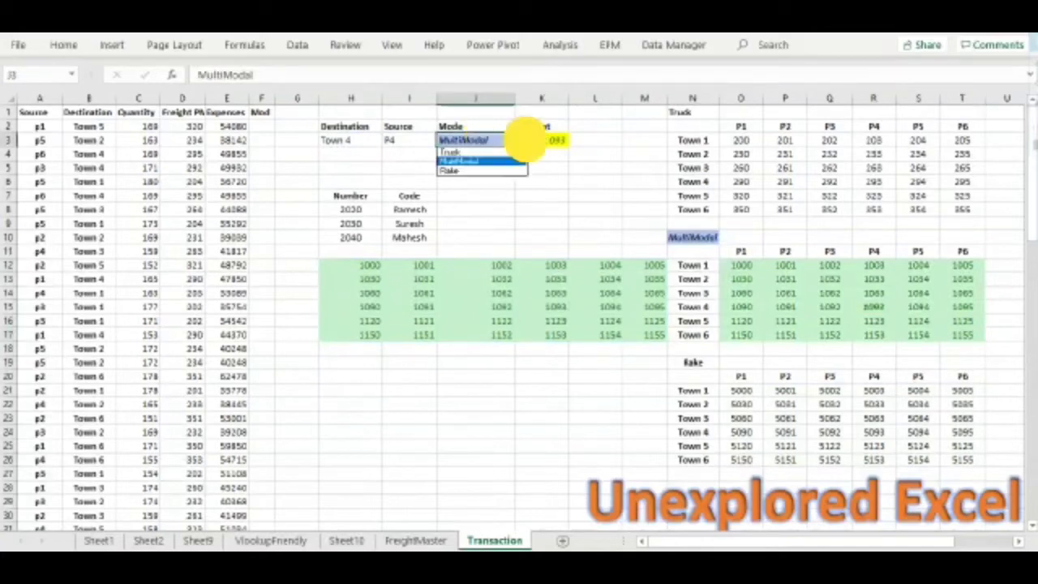
pyautogui.click(483, 153)
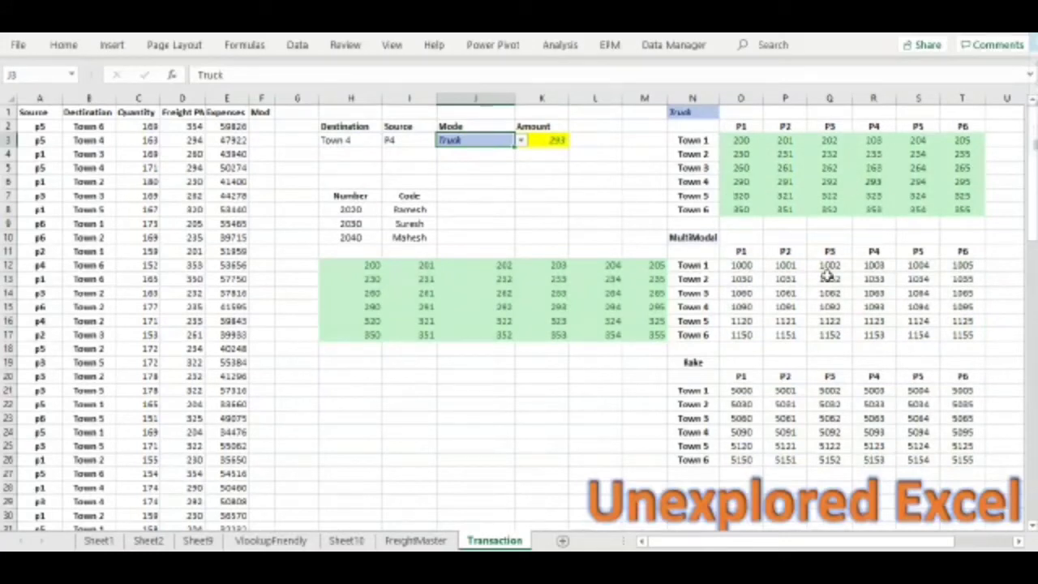
pyautogui.click(524, 142)
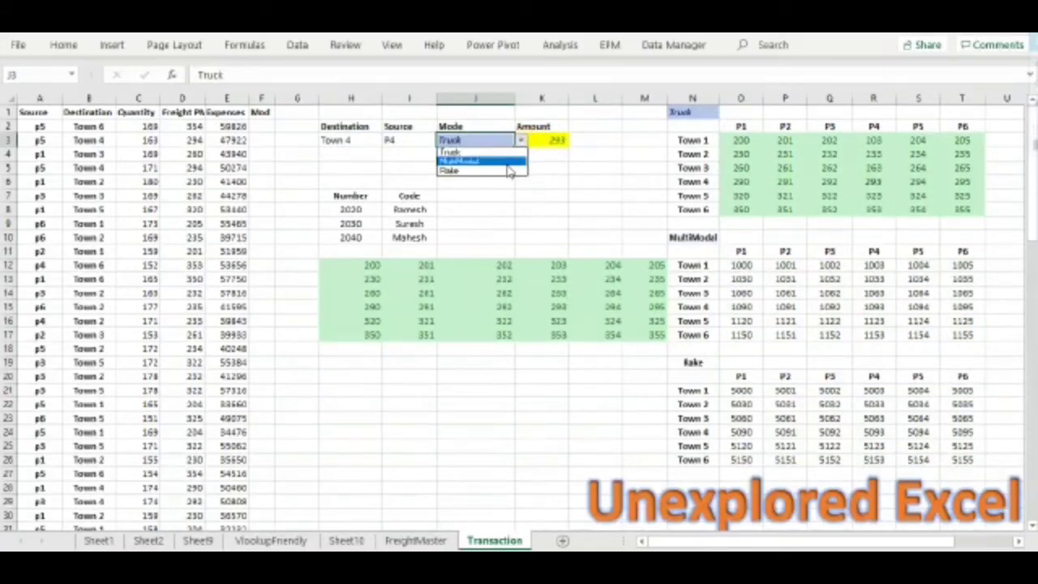
pyautogui.click(498, 171)
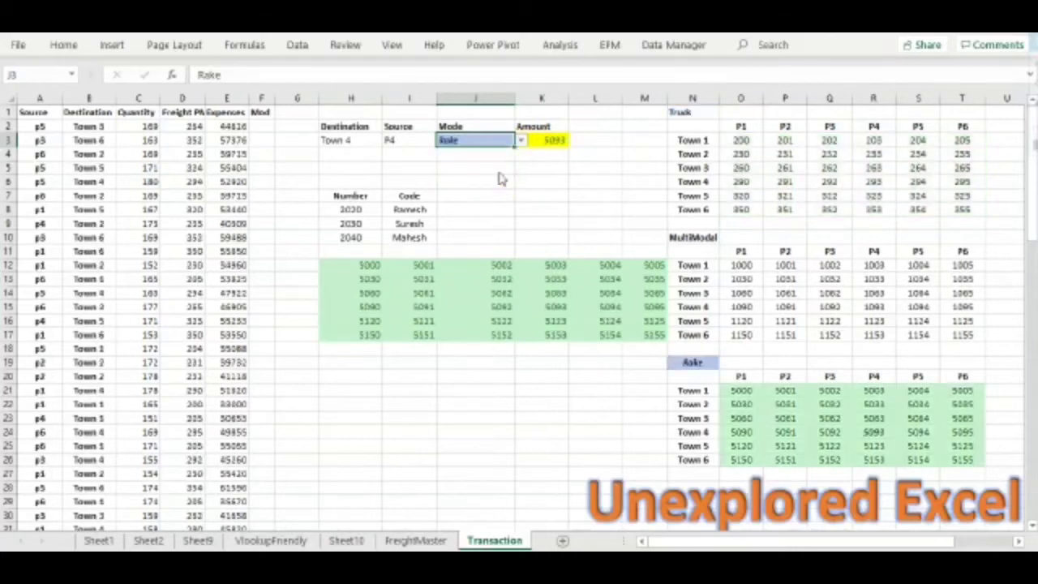
# Set the mode in J3 back to MultiModal
pyautogui.click(523, 139)
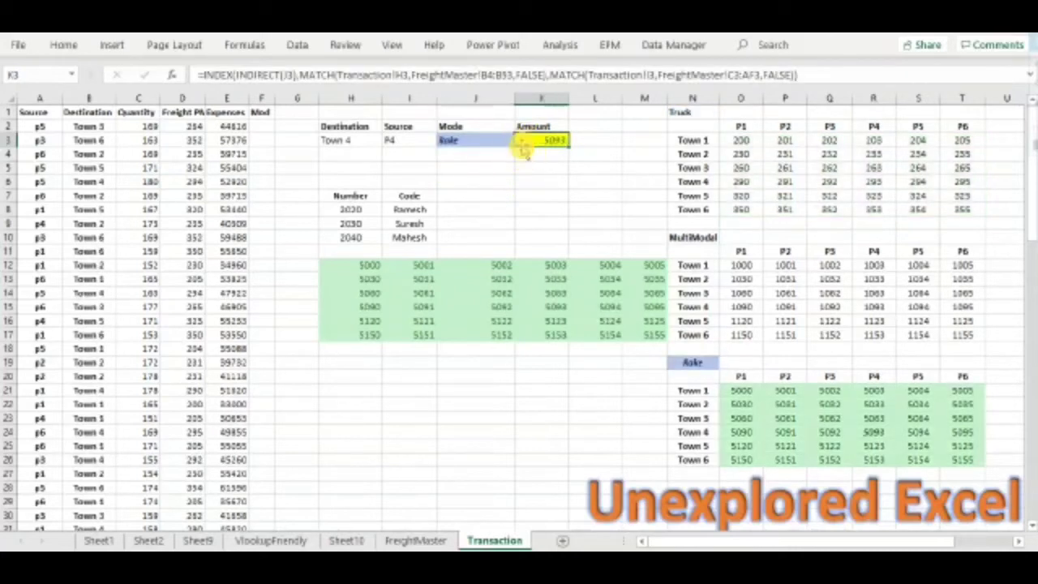
pyautogui.click(504, 142)
pyautogui.click(522, 140)
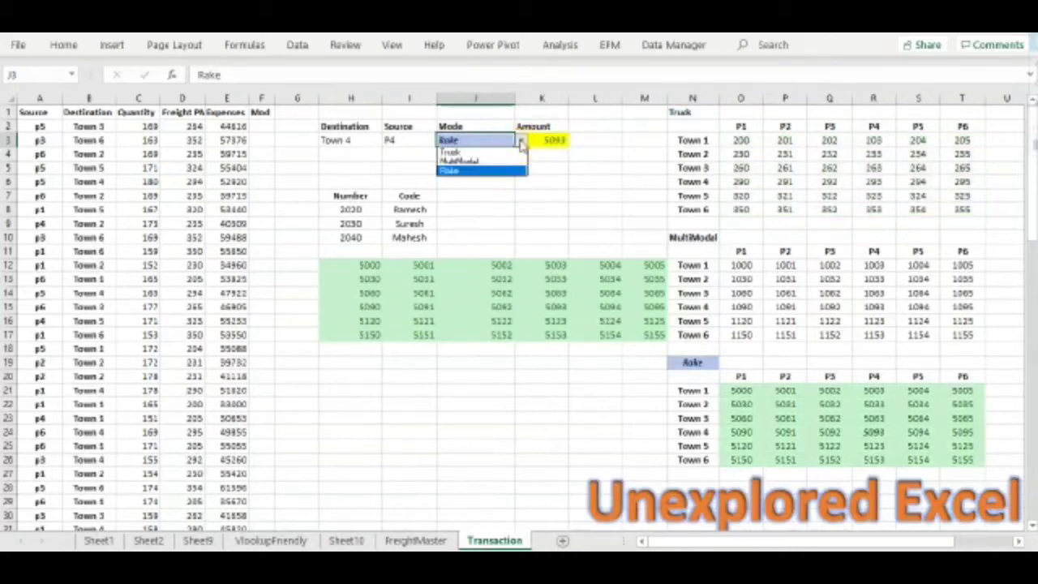
pyautogui.click(499, 164)
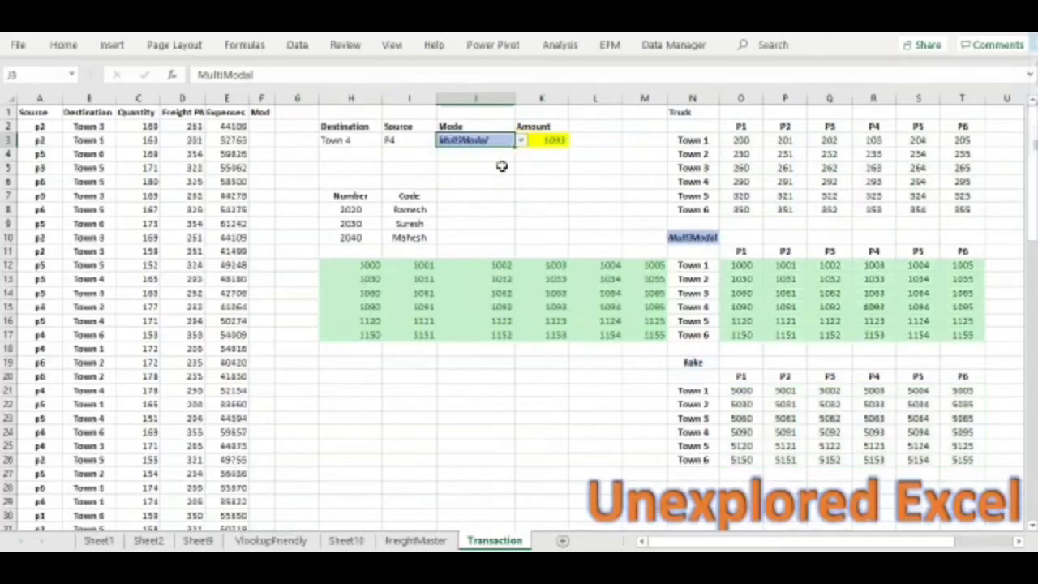
# Clear the formula in H12 that returns the rate block, and move to cell K5
pyautogui.click(354, 262)
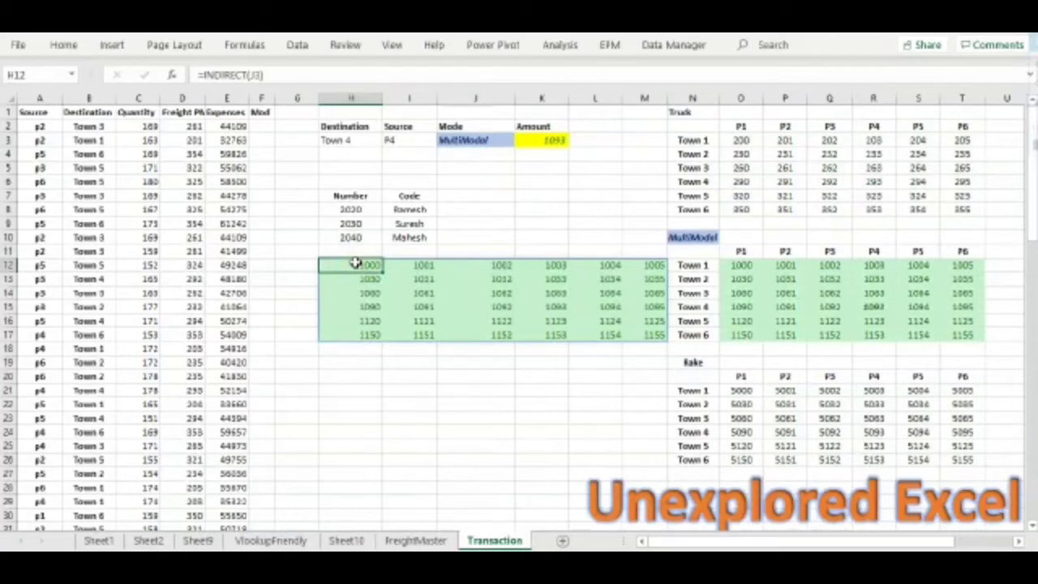
pyautogui.press('Delete')
pyautogui.press('Up')
pyautogui.press('Up')
pyautogui.press('Up')
pyautogui.press('Up')
pyautogui.press('Up')
pyautogui.press('Up')
pyautogui.press('Up')
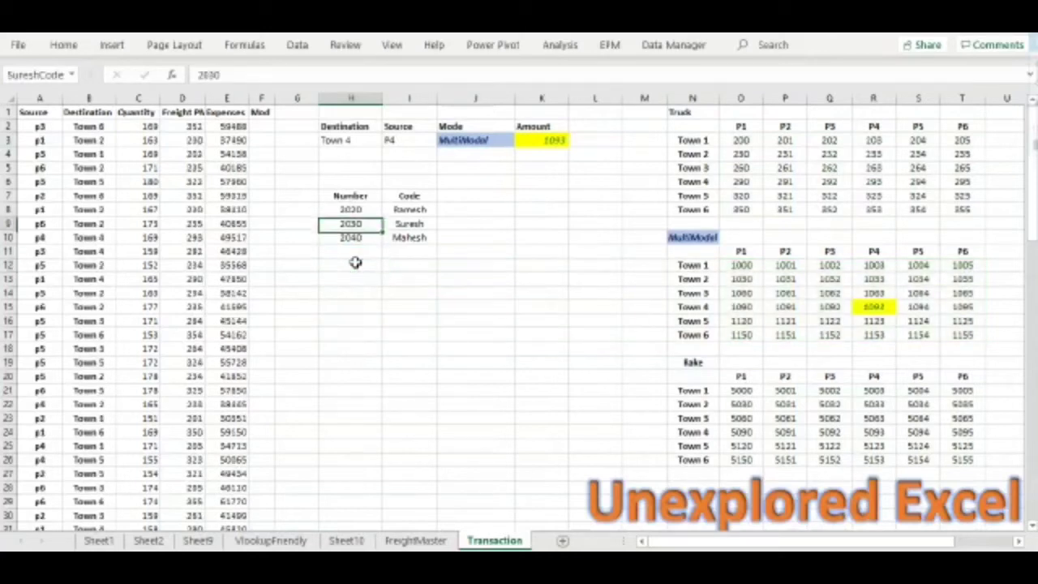
pyautogui.press('Right')
pyautogui.press('Right')
pyautogui.press('Right')
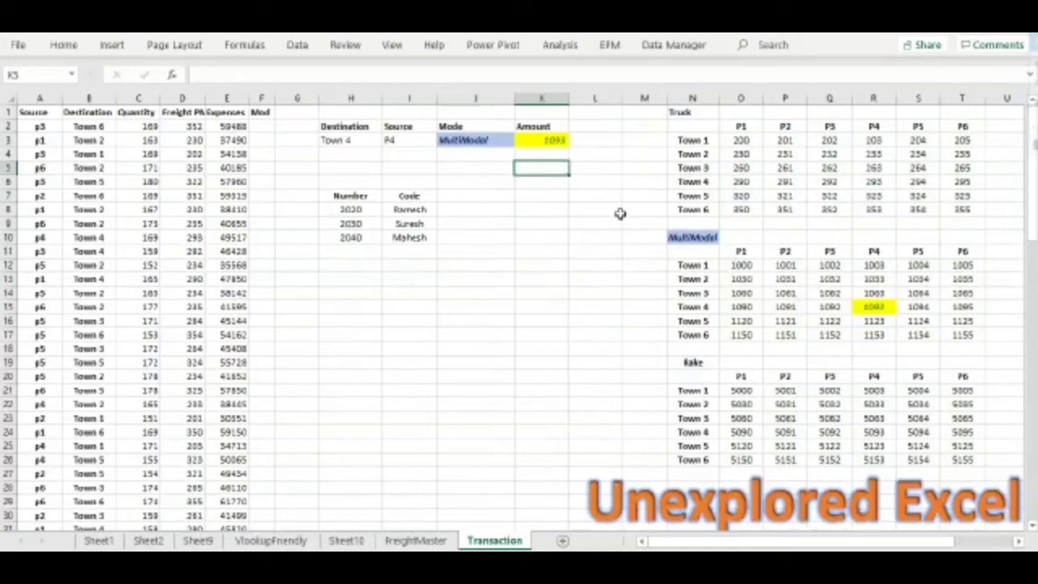
pyautogui.write('=index')
pyautogui.press('Escape')
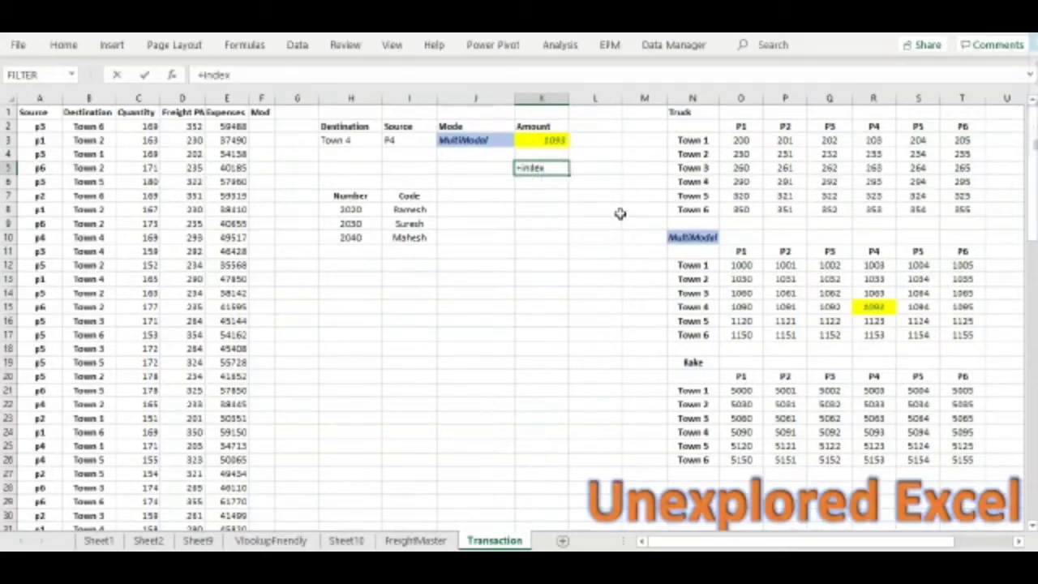
pyautogui.press('Escape')
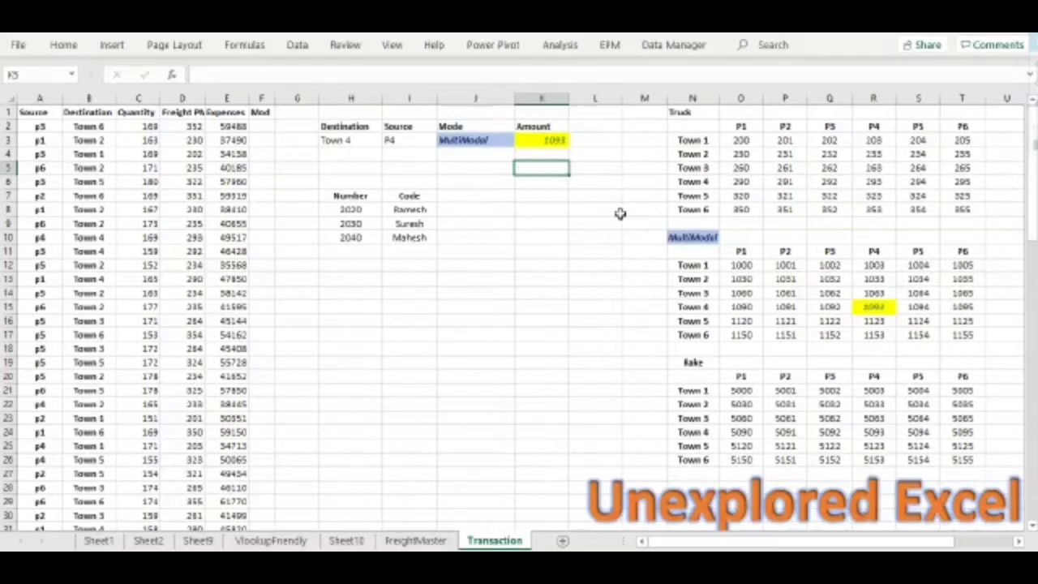
# Review the Destination and Source headings, the Amount formula in K3 and the mode in J3
pyautogui.click(348, 128)
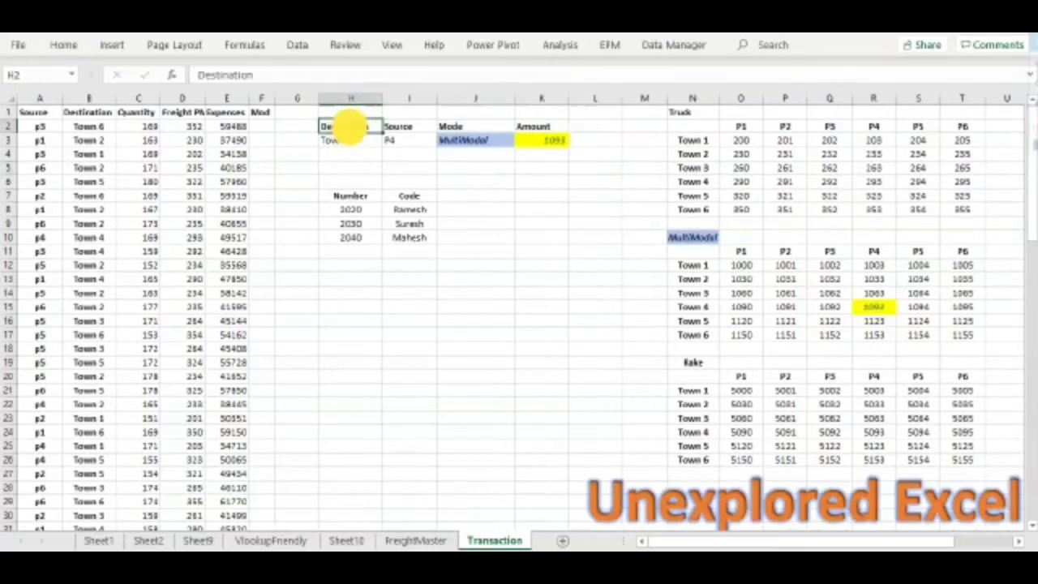
pyautogui.click(405, 126)
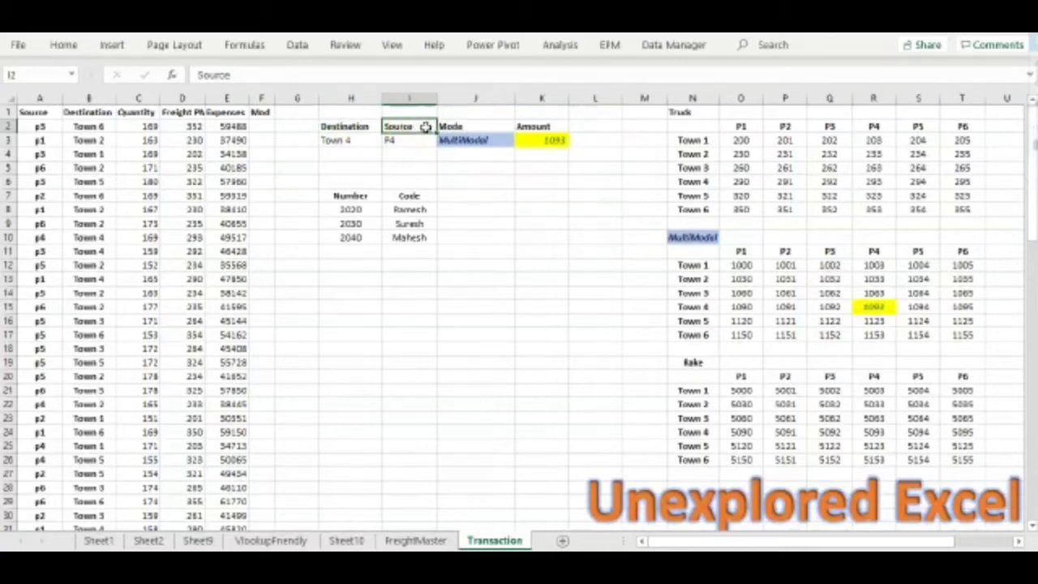
pyautogui.click(553, 138)
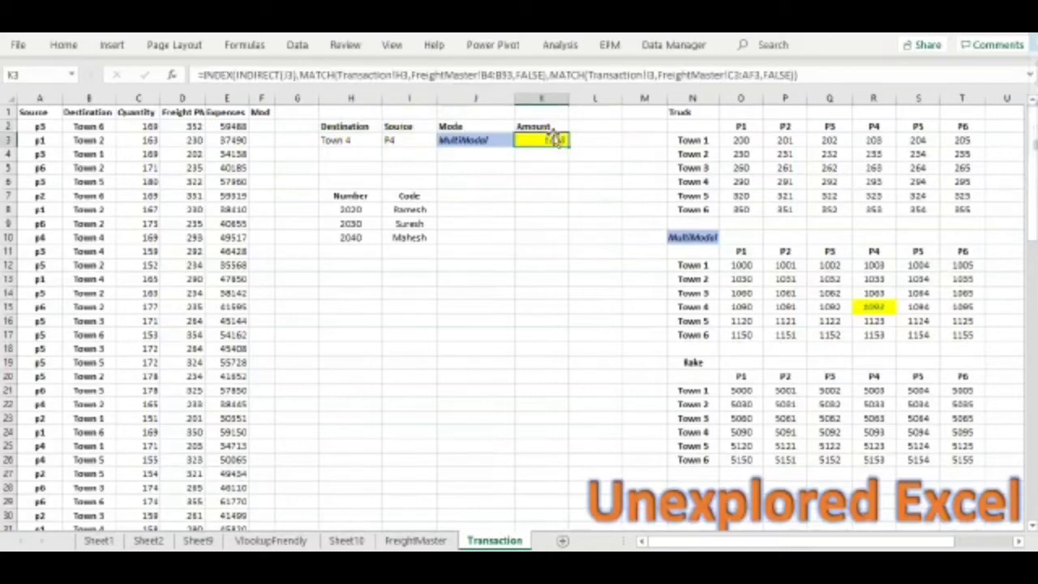
pyautogui.click(547, 165)
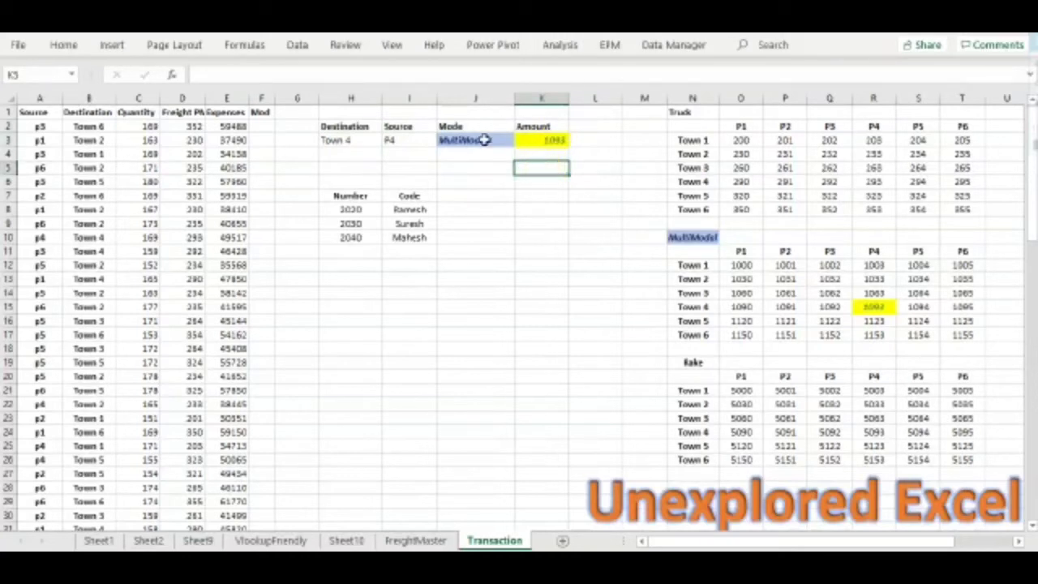
pyautogui.click(482, 140)
# Start an INDEX formula in K5 with the Truck rate block O3:T8 as its array
pyautogui.click(531, 165)
pyautogui.write('=in')
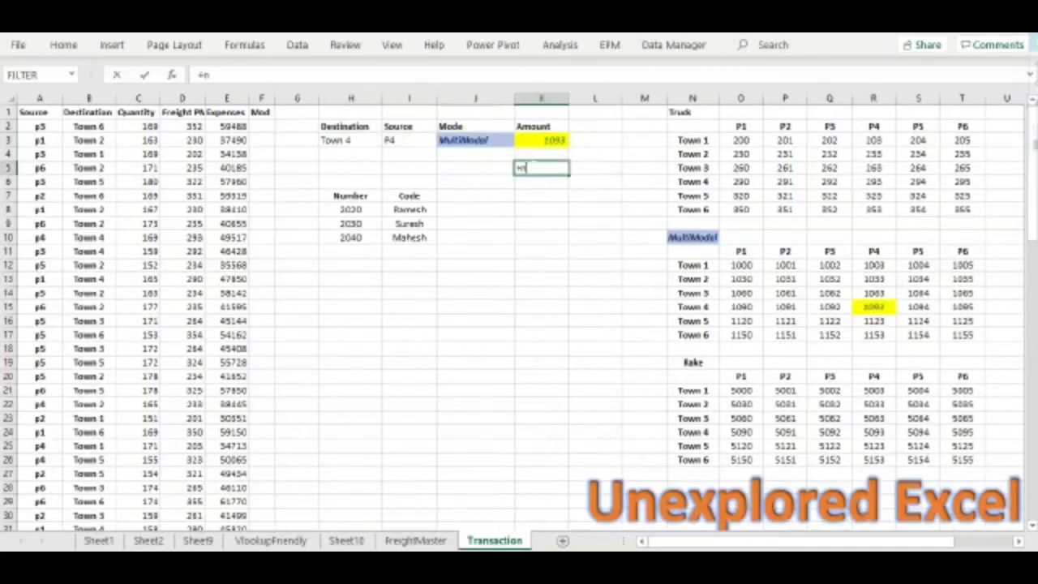
pyautogui.write('de')
pyautogui.press('BackSpace')
pyautogui.press('BackSpace')
pyautogui.press('BackSpace')
pyautogui.press('BackSpace')
pyautogui.write('index(')
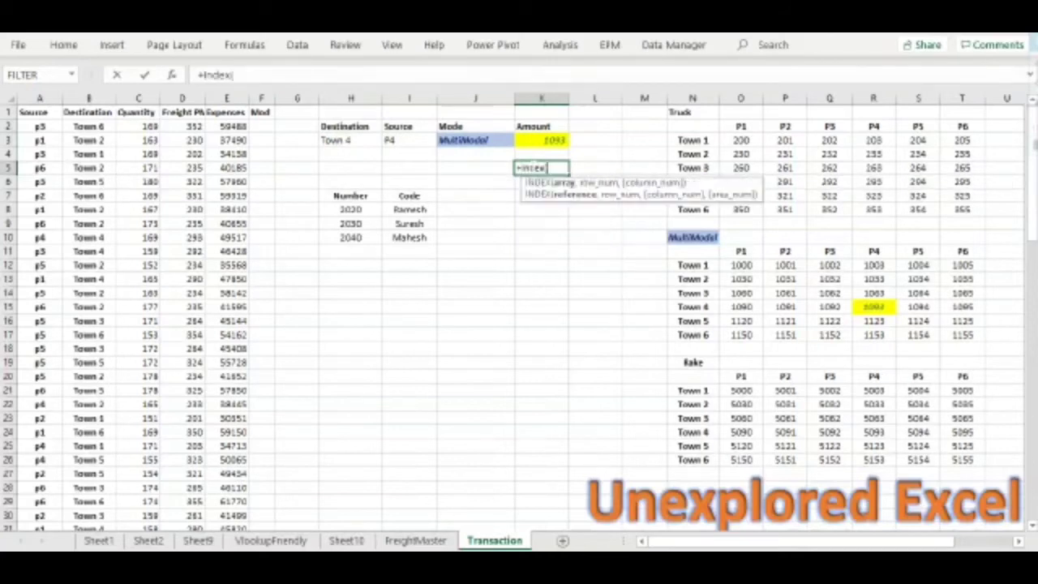
pyautogui.click(740, 140)
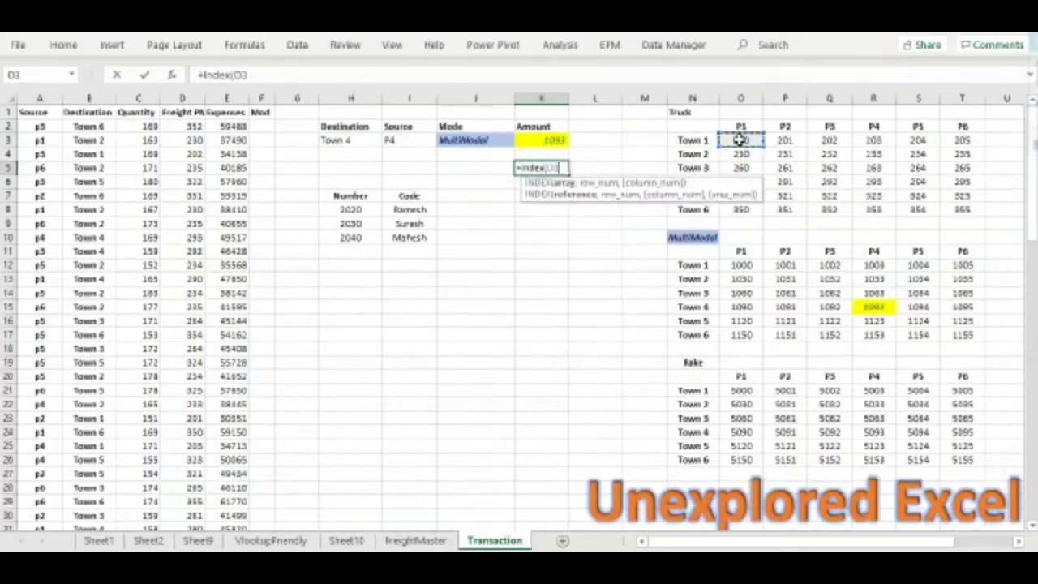
pyautogui.hotkey('ctrl', 'shift', 'Down')
pyautogui.hotkey('ctrl', 'shift', 'Right')
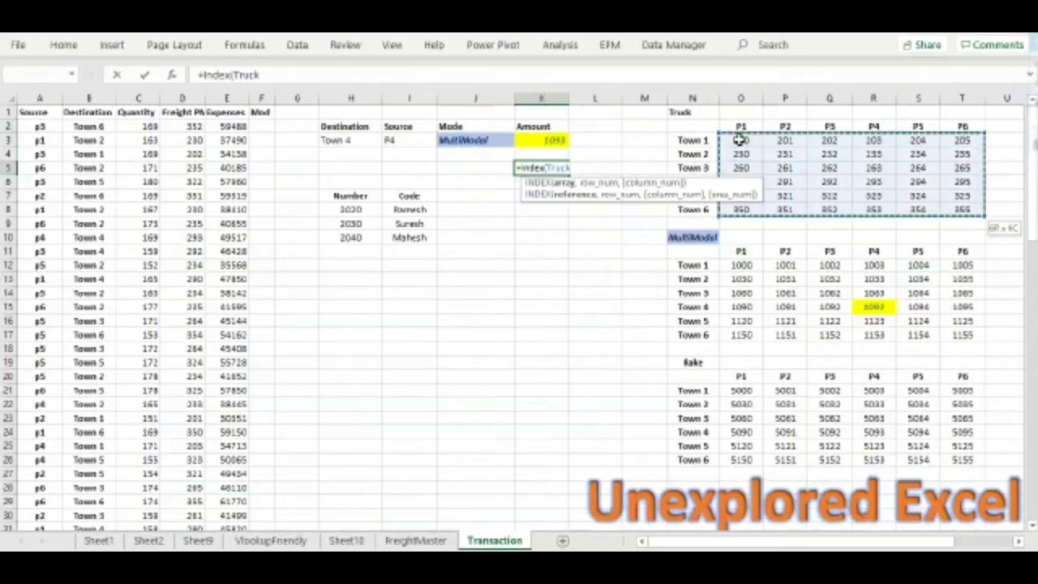
pyautogui.write(',')
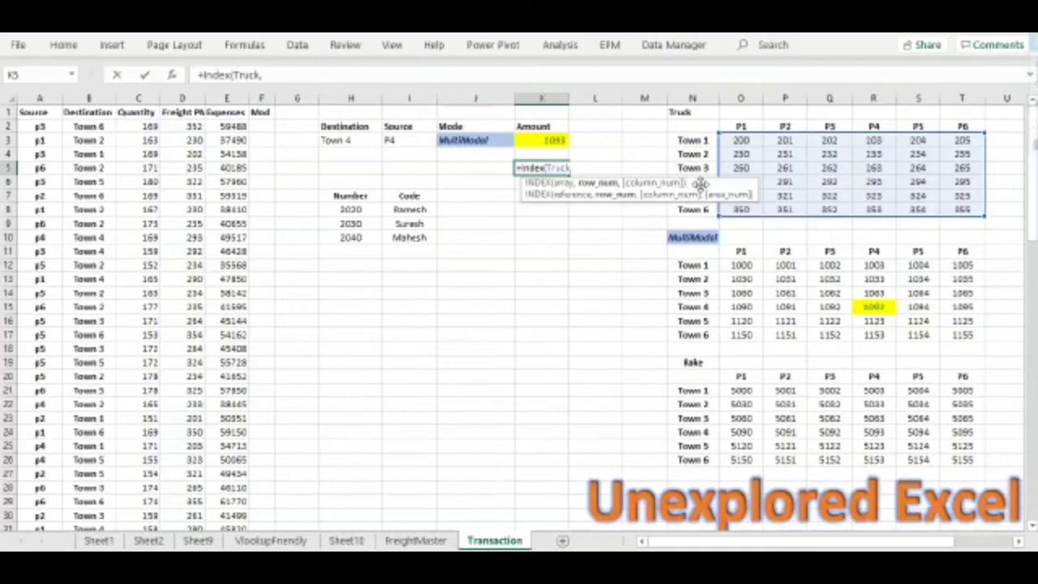
# Add the row argument to the K5 formula as MATCH of destination H3 in the Truck town names N3:N8 with match type false
pyautogui.write('match')
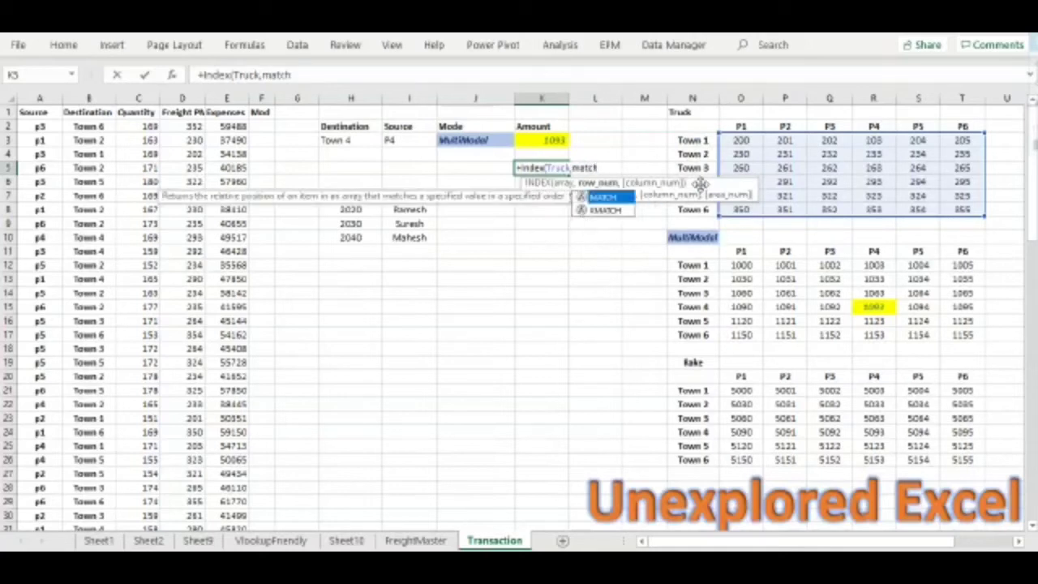
pyautogui.write('(')
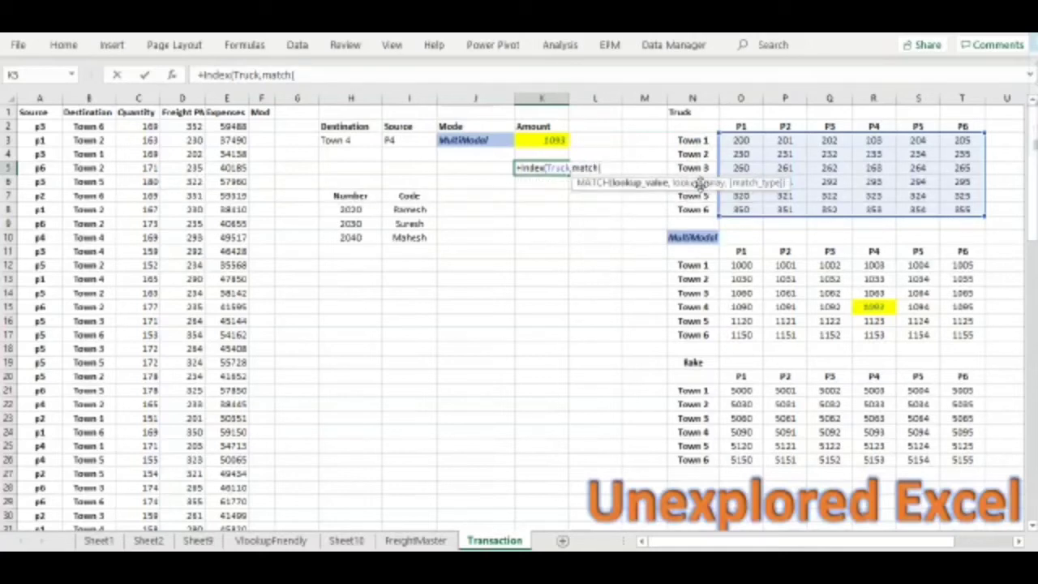
pyautogui.click(352, 139)
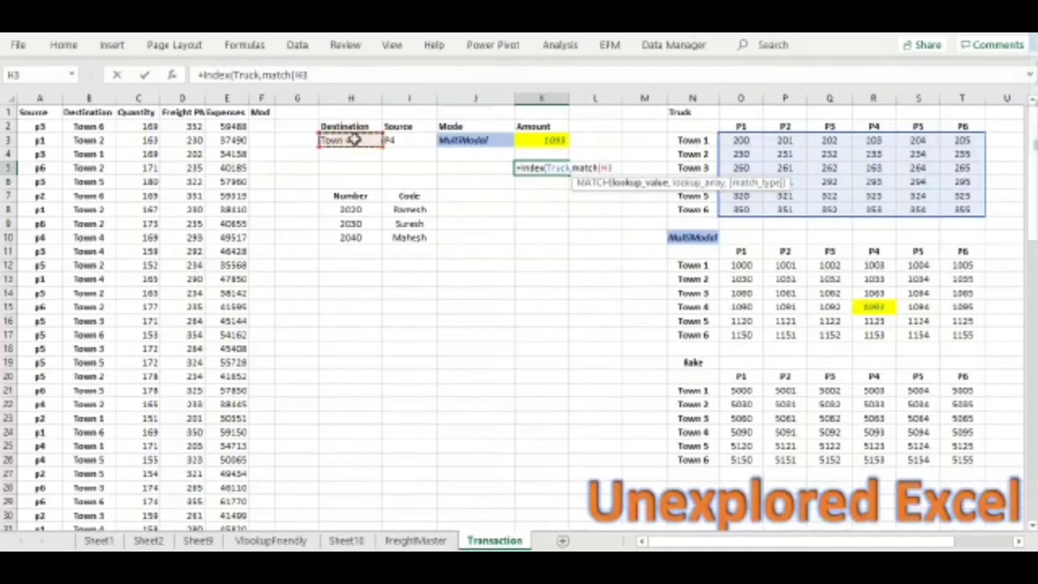
pyautogui.write(',')
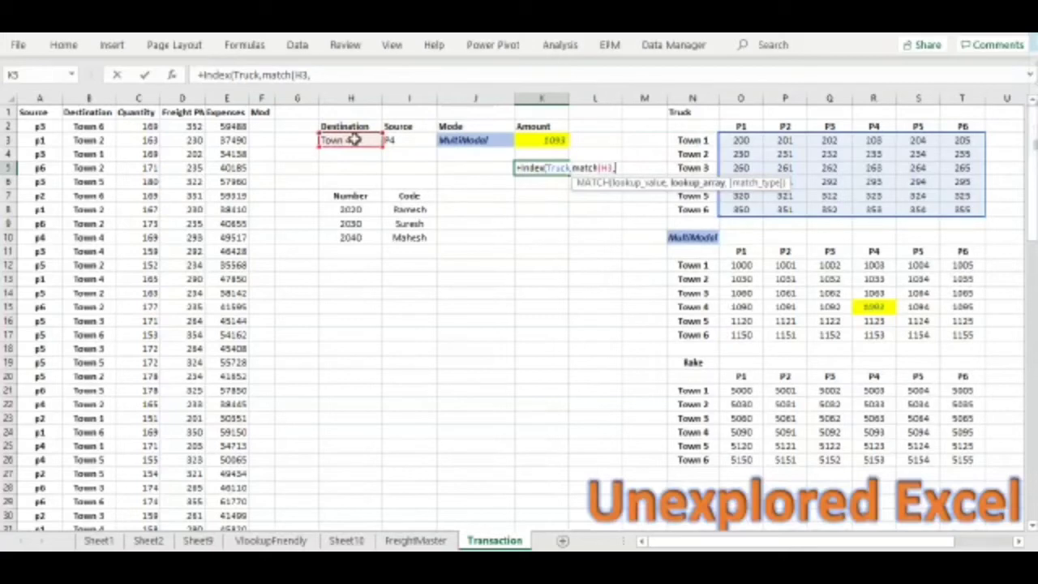
pyautogui.click(702, 139)
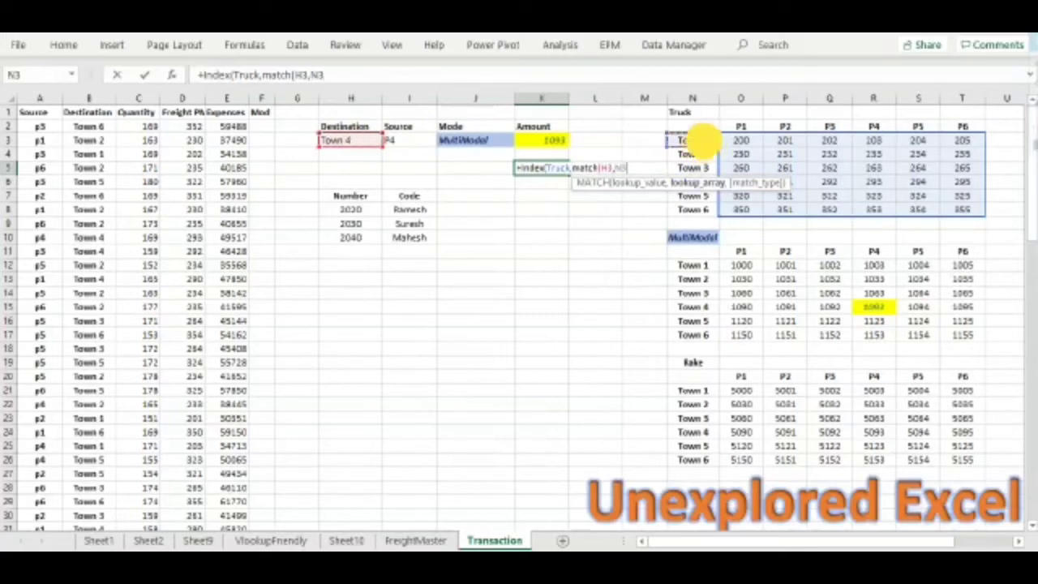
pyautogui.hotkey('ctrl', 'shift', 'Down')
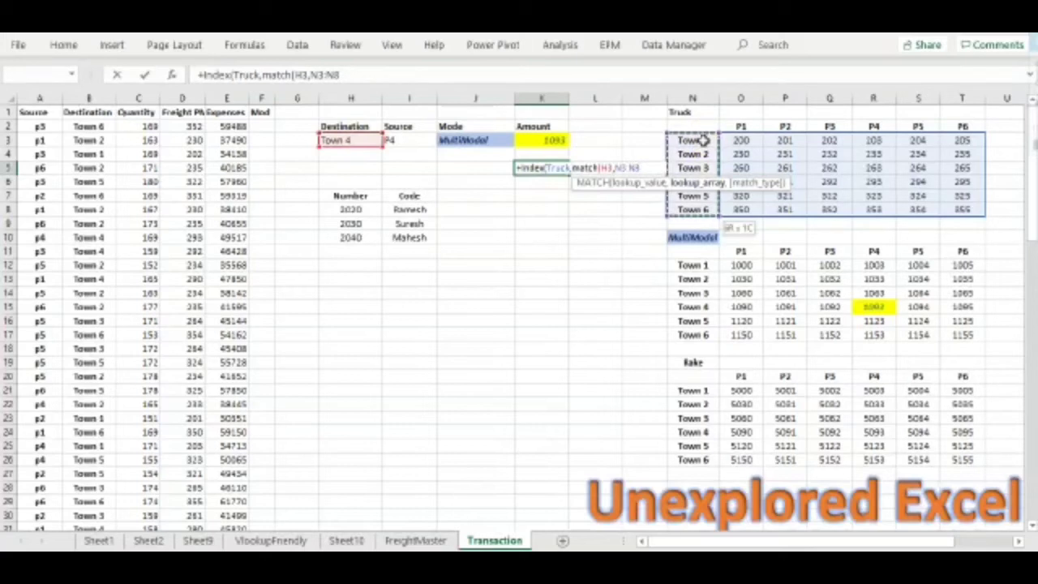
pyautogui.write(',')
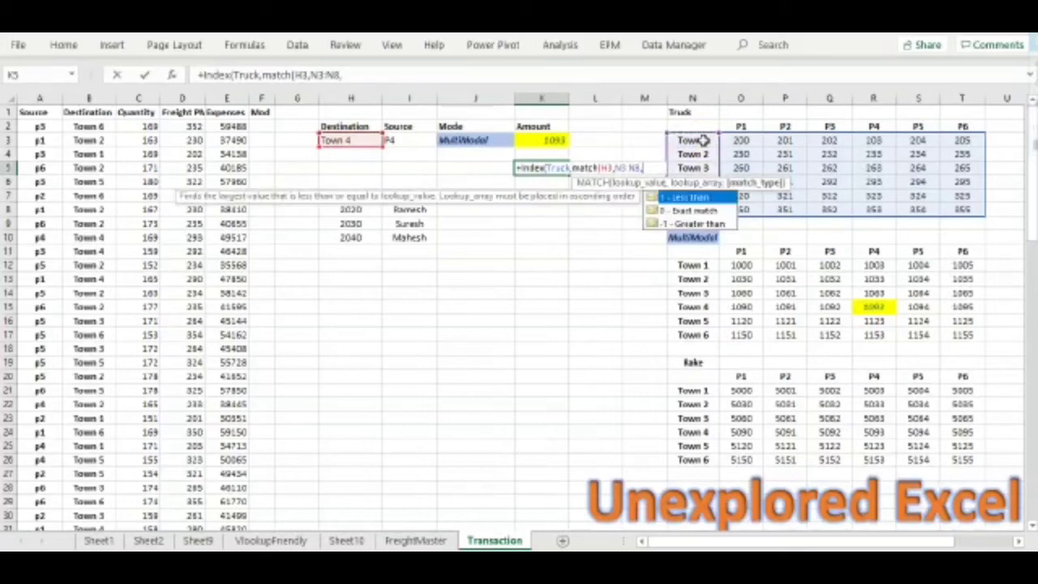
pyautogui.write('false),')
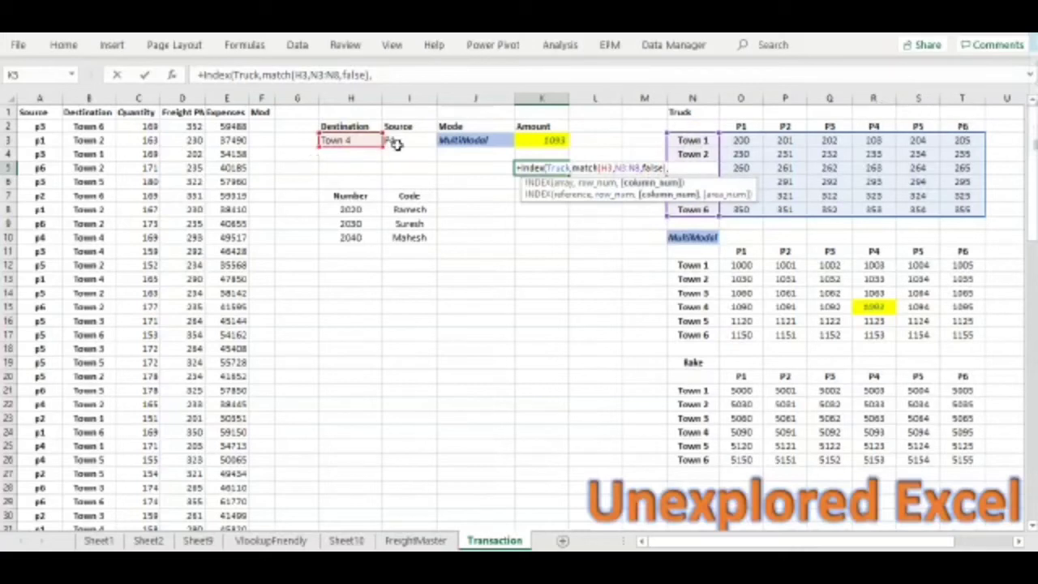
# Add the column argument as MATCH of source I3 in the headings O2:T2 with match type false, and complete the K5 formula
pyautogui.write('match')
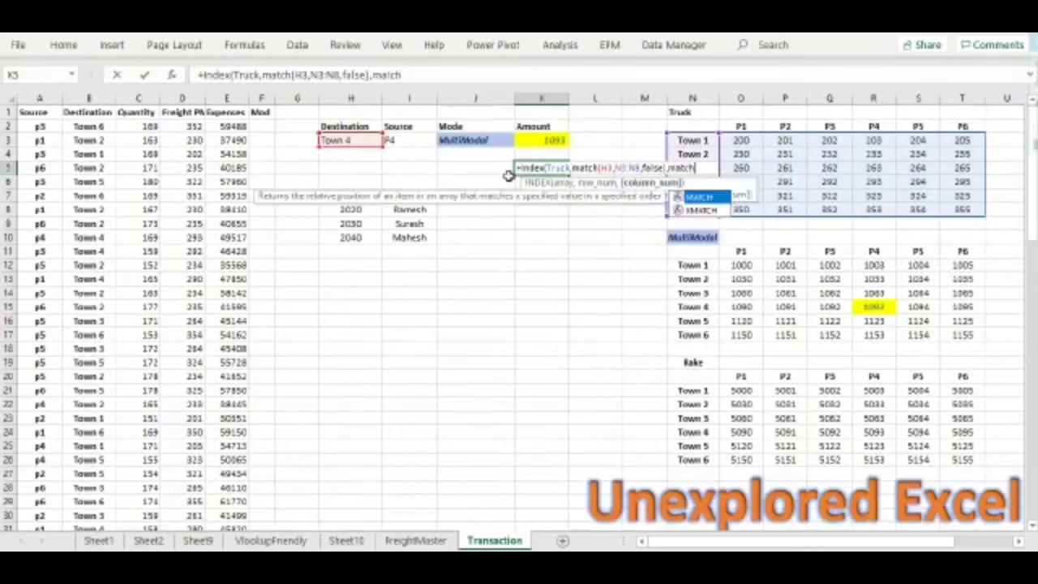
pyautogui.write('(')
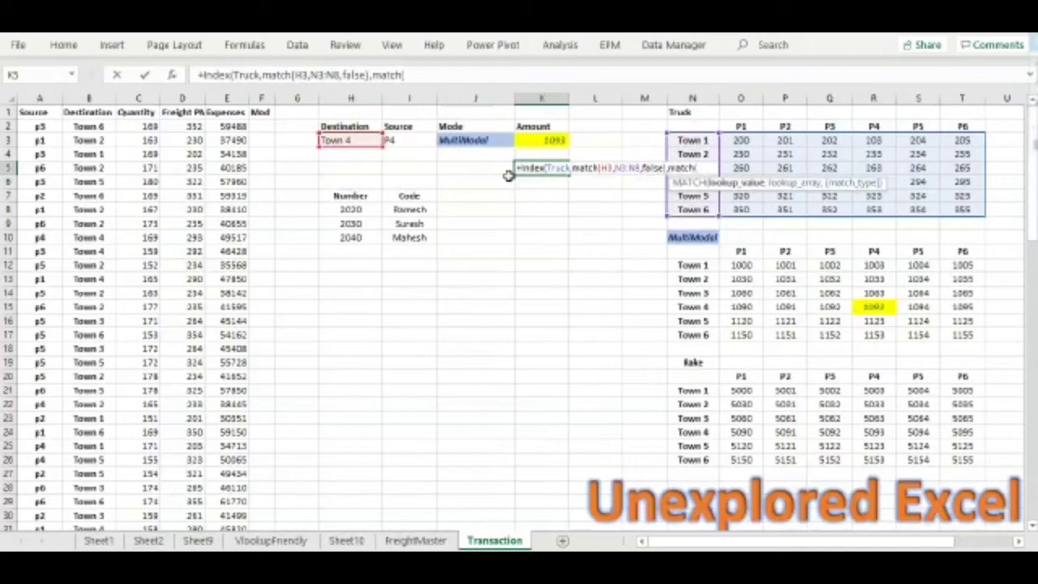
pyautogui.click(413, 140)
pyautogui.write(',')
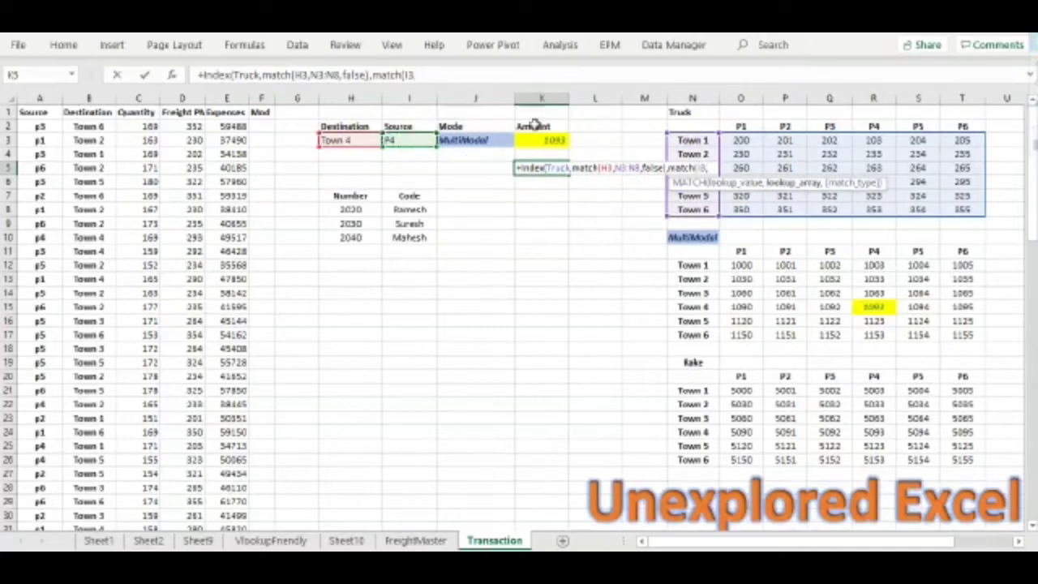
pyautogui.click(745, 125)
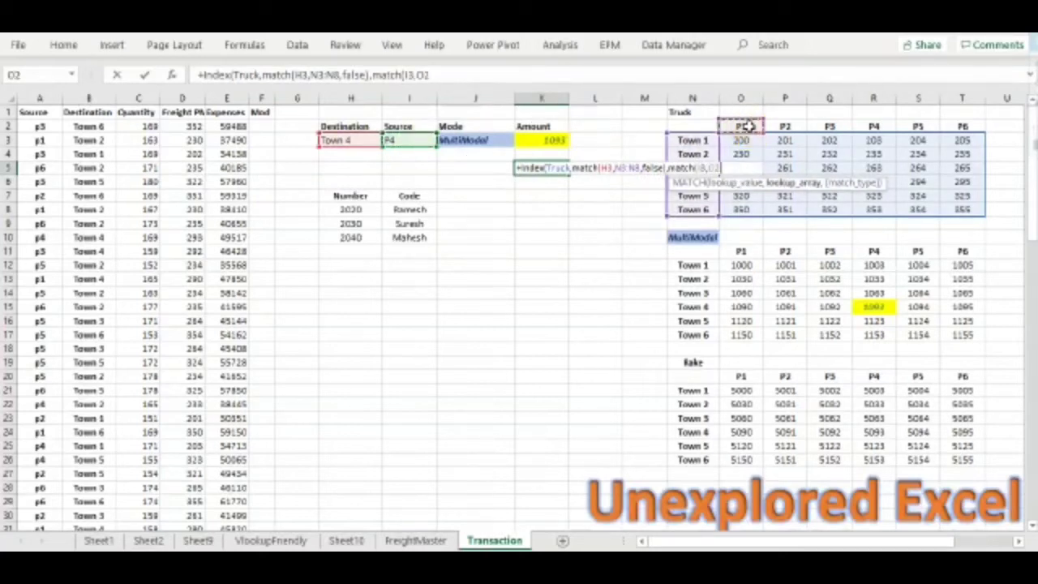
pyautogui.hotkey('shift', 'Right')
pyautogui.hotkey('shift', 'Right')
pyautogui.hotkey('shift', 'Right')
pyautogui.hotkey('shift', 'Right')
pyautogui.hotkey('shift', 'Right')
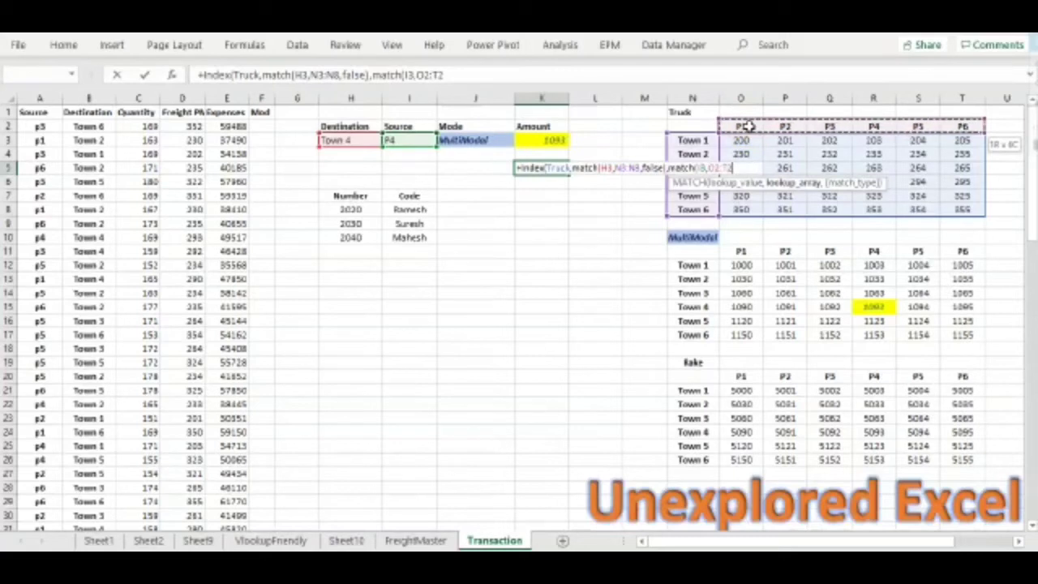
pyautogui.write(',flse')
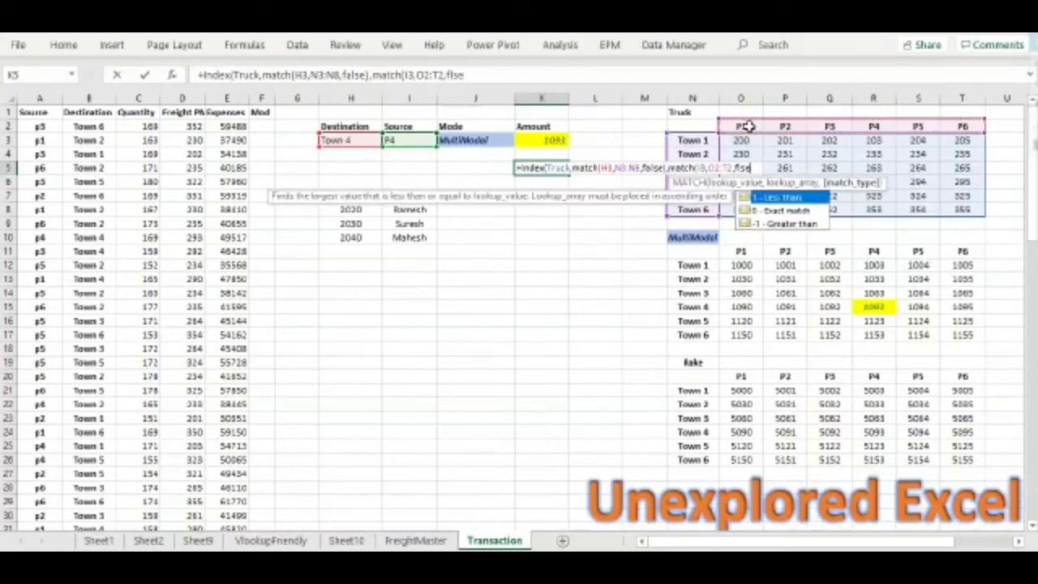
pyautogui.press('BackSpace')
pyautogui.press('BackSpace')
pyautogui.press('BackSpace')
pyautogui.write('alse))')
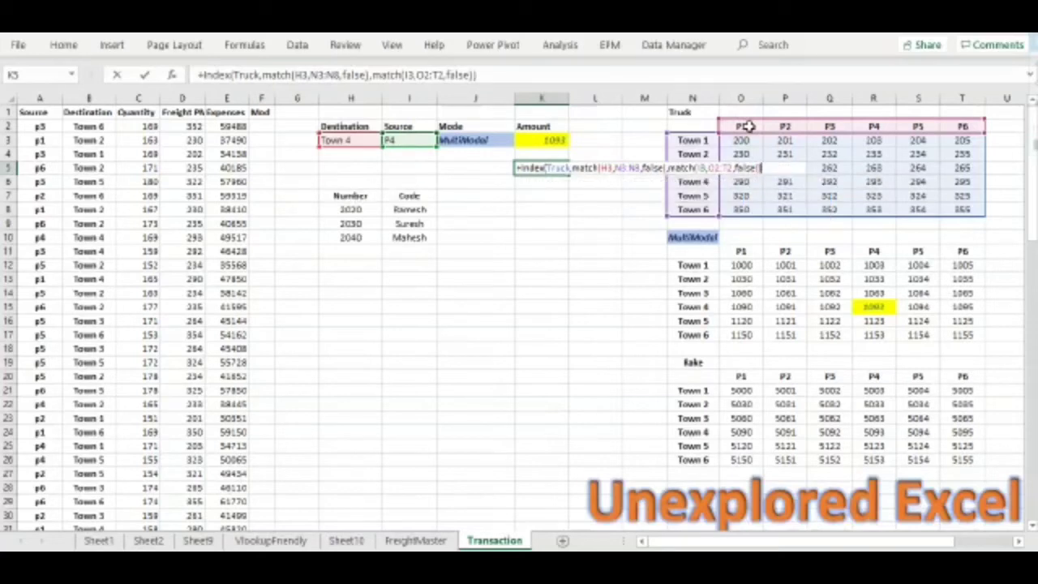
pyautogui.press('Return')
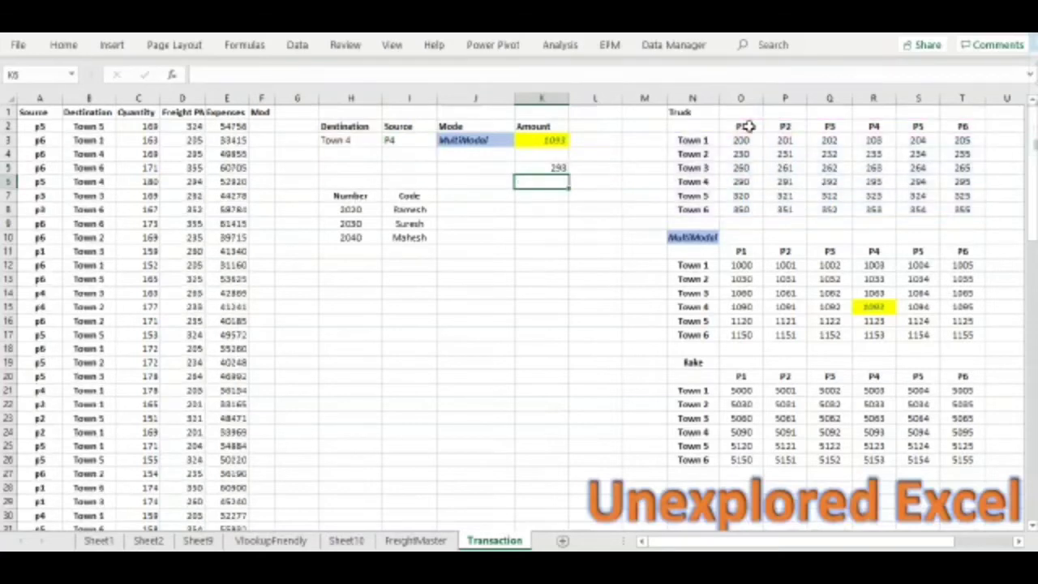
# Compare the destination in H3 and source in I3 with the matching row, column and rate in the Truck block
pyautogui.click(356, 137)
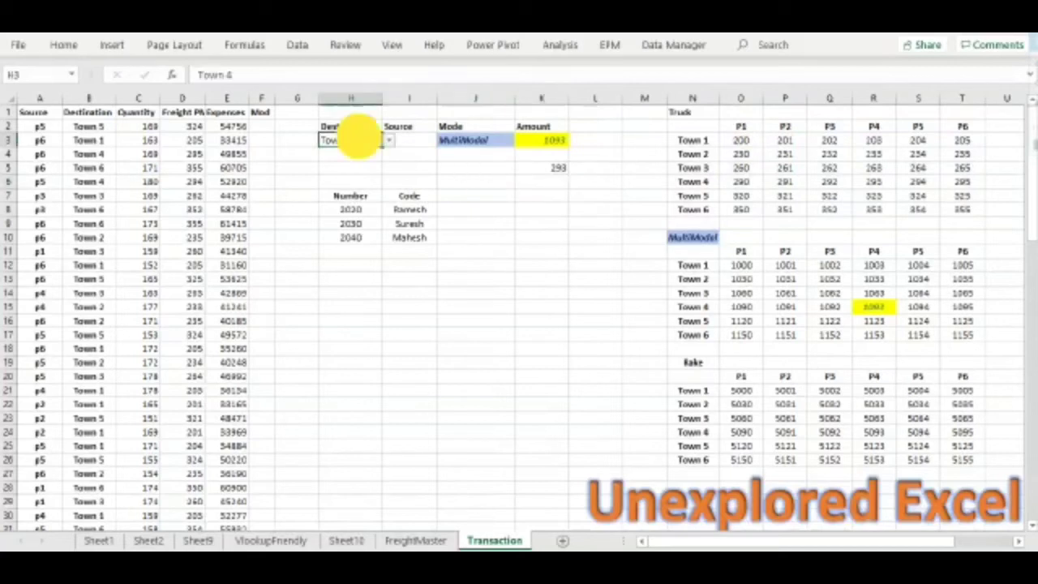
pyautogui.click(405, 139)
pyautogui.click(442, 140)
pyautogui.click(410, 189)
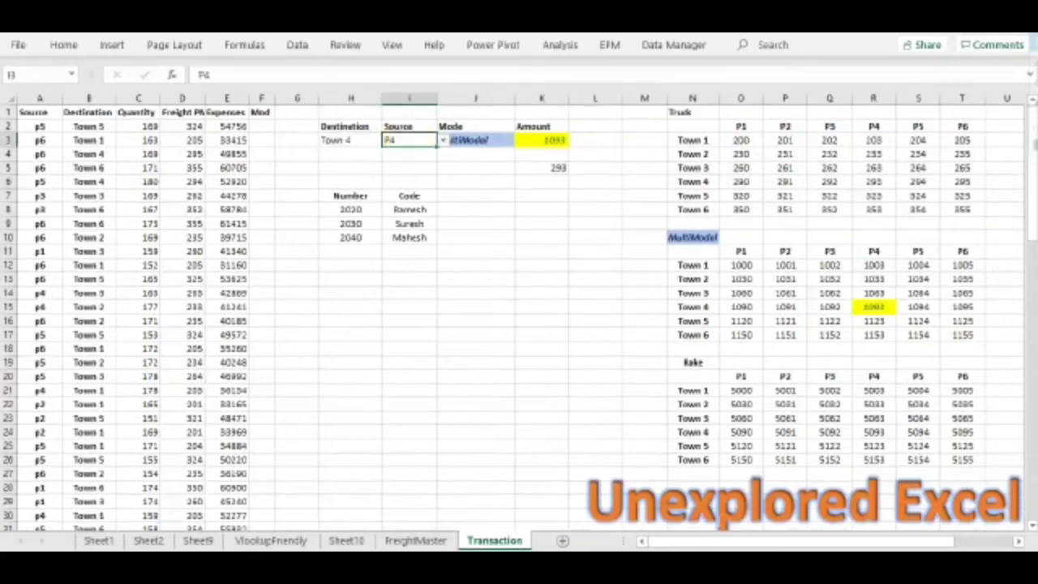
pyautogui.click(875, 126)
pyautogui.click(866, 180)
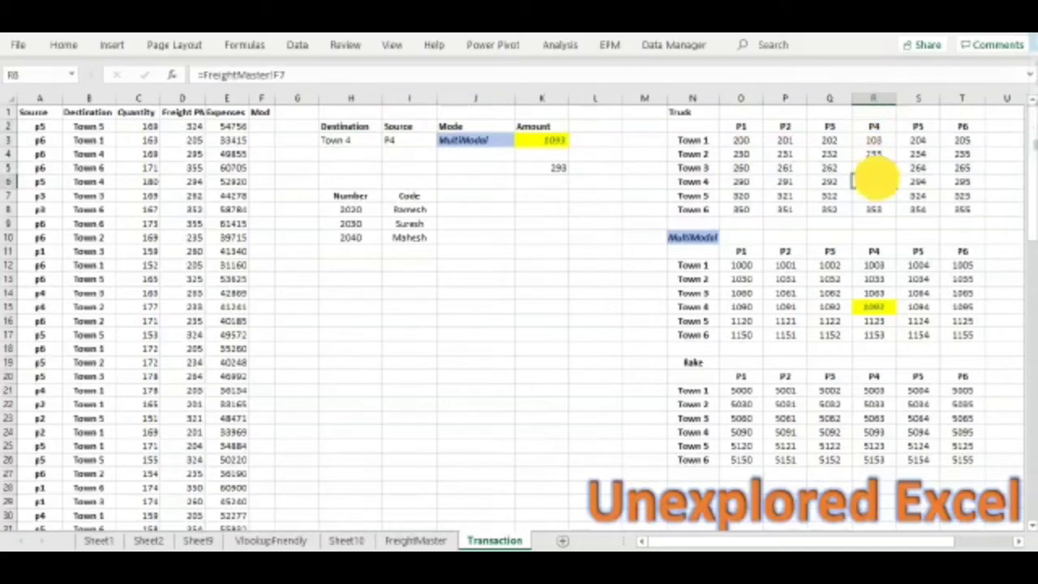
pyautogui.click(699, 182)
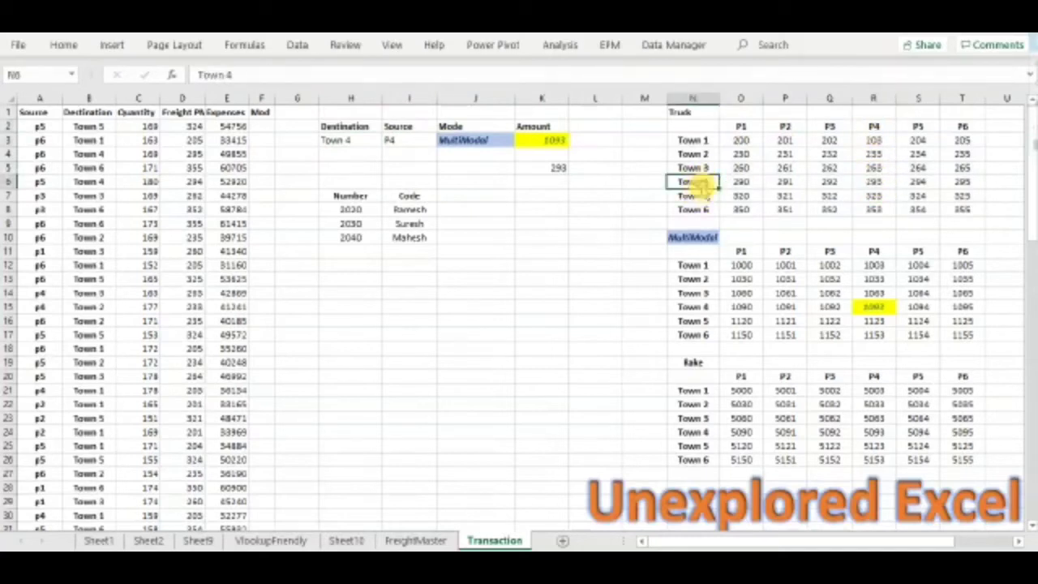
# Set the mode in J3 to Truck and inspect the comparison formula in J5
pyautogui.click(491, 142)
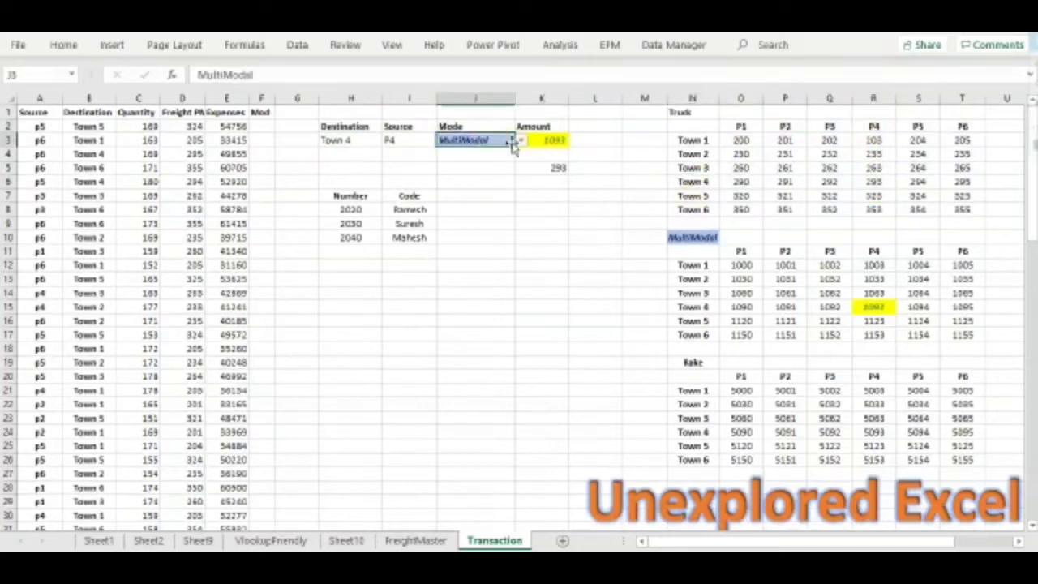
pyautogui.click(521, 141)
pyautogui.click(493, 152)
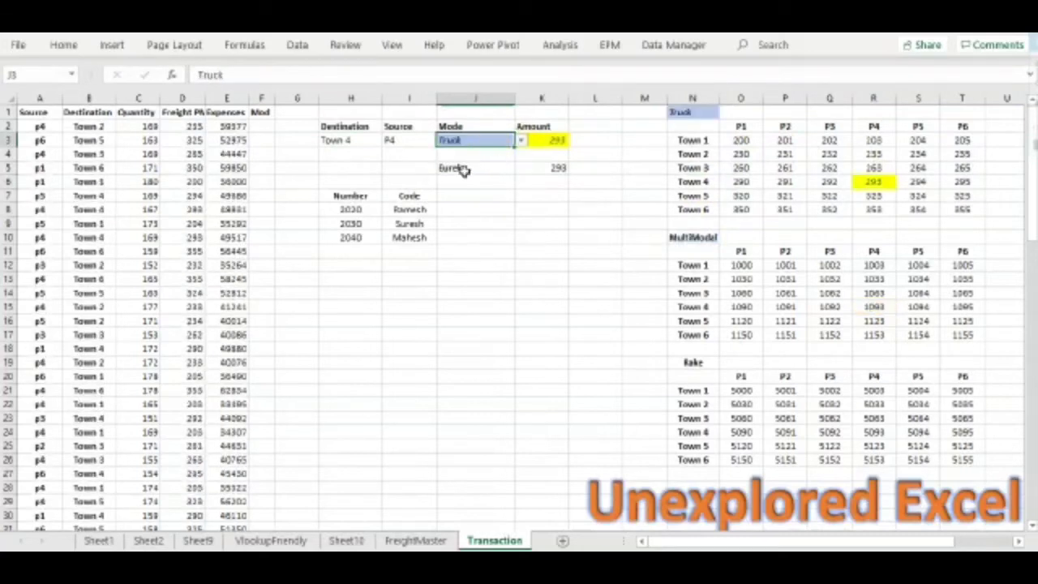
pyautogui.click(466, 167)
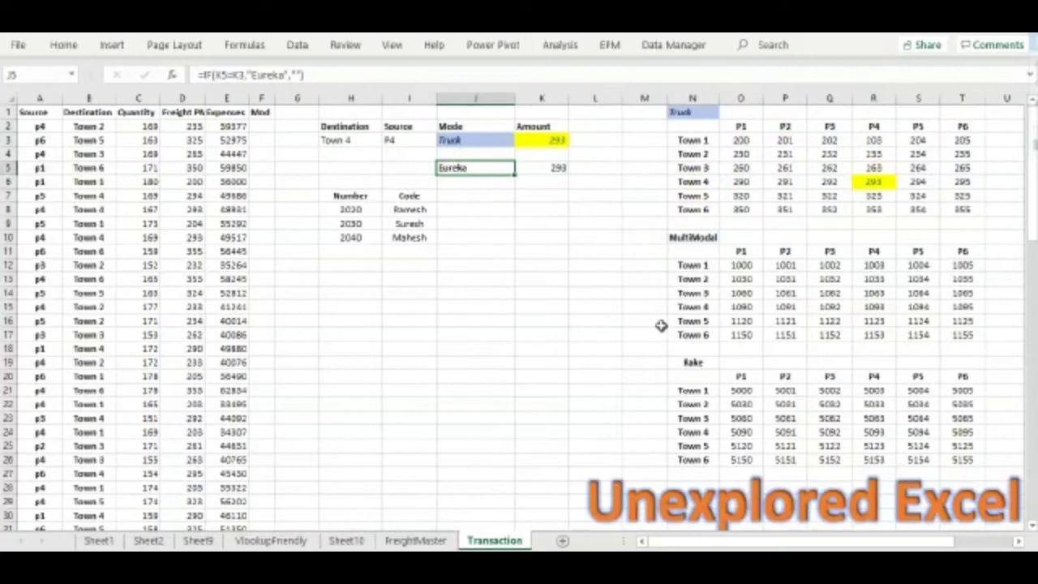
# Switch the mode in J3 through MultiModal, Rake and Truck, and return it to MultiModal
pyautogui.click(494, 142)
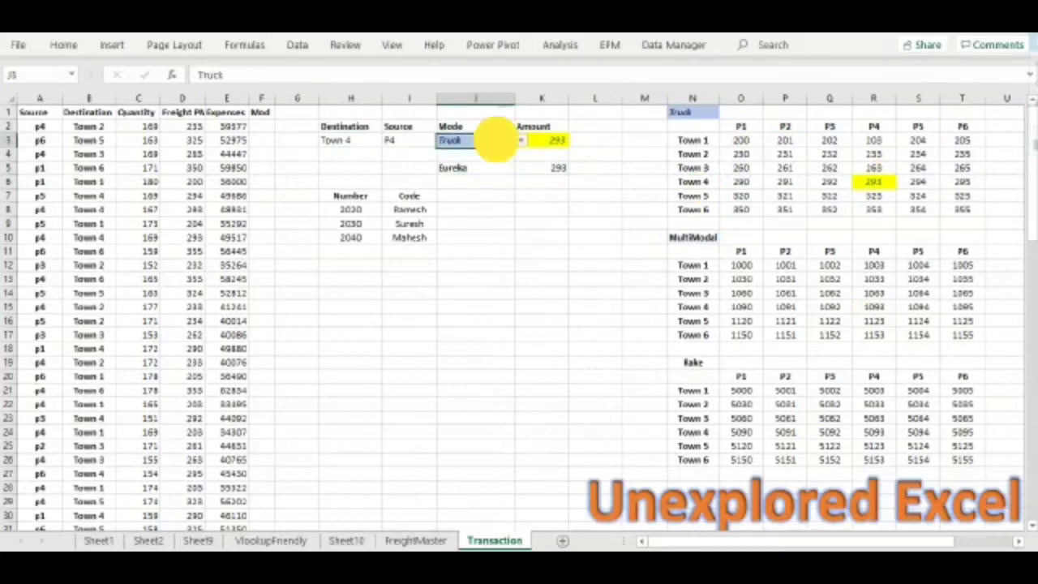
pyautogui.click(522, 141)
pyautogui.click(504, 162)
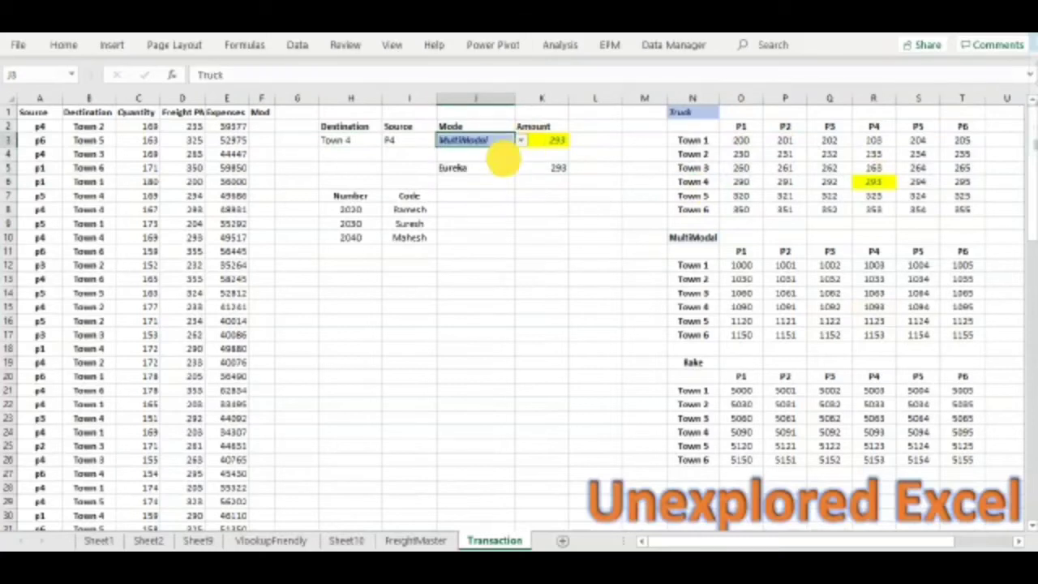
pyautogui.click(520, 142)
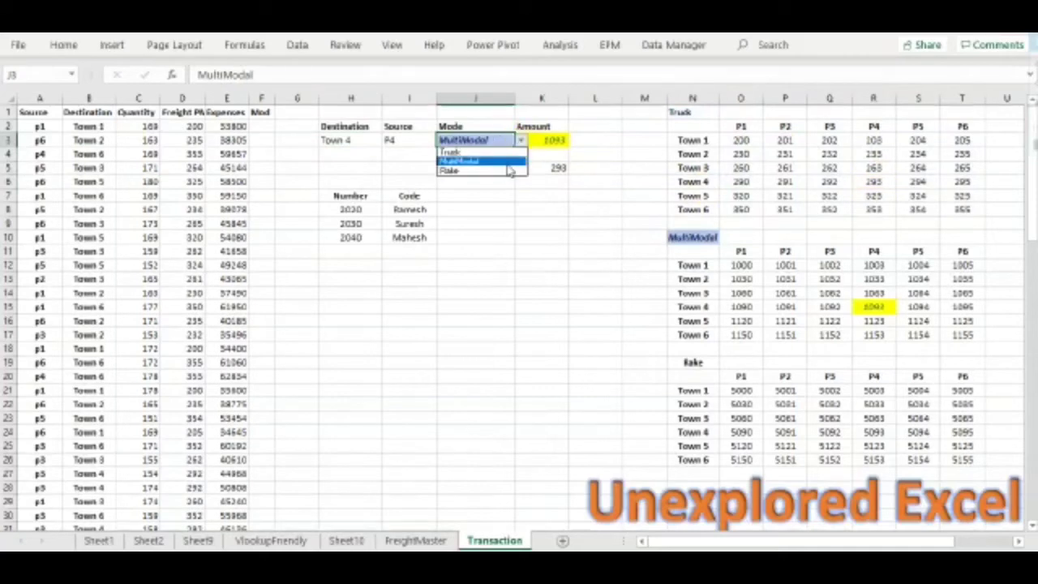
pyautogui.click(504, 169)
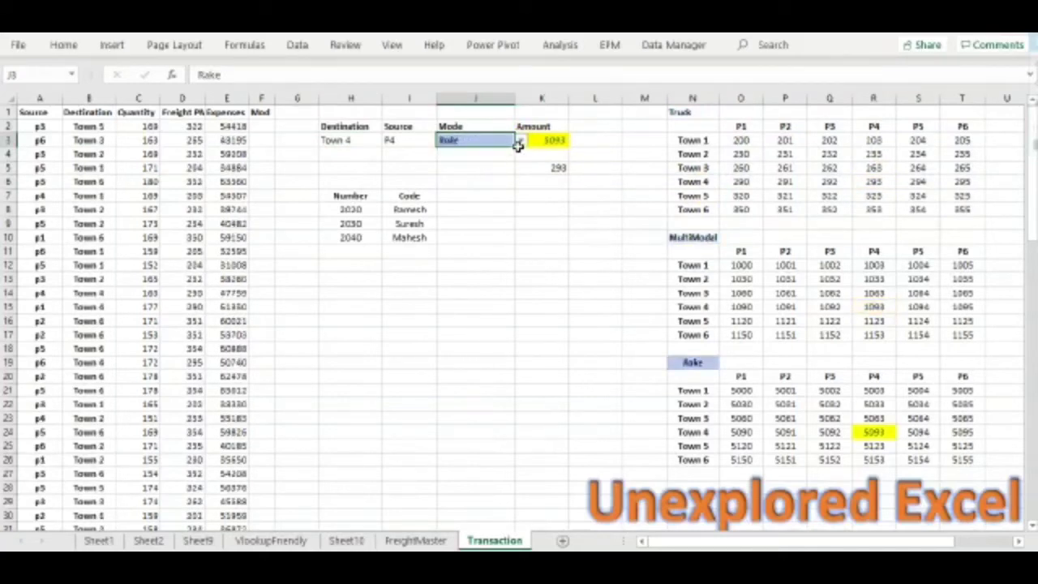
pyautogui.click(521, 142)
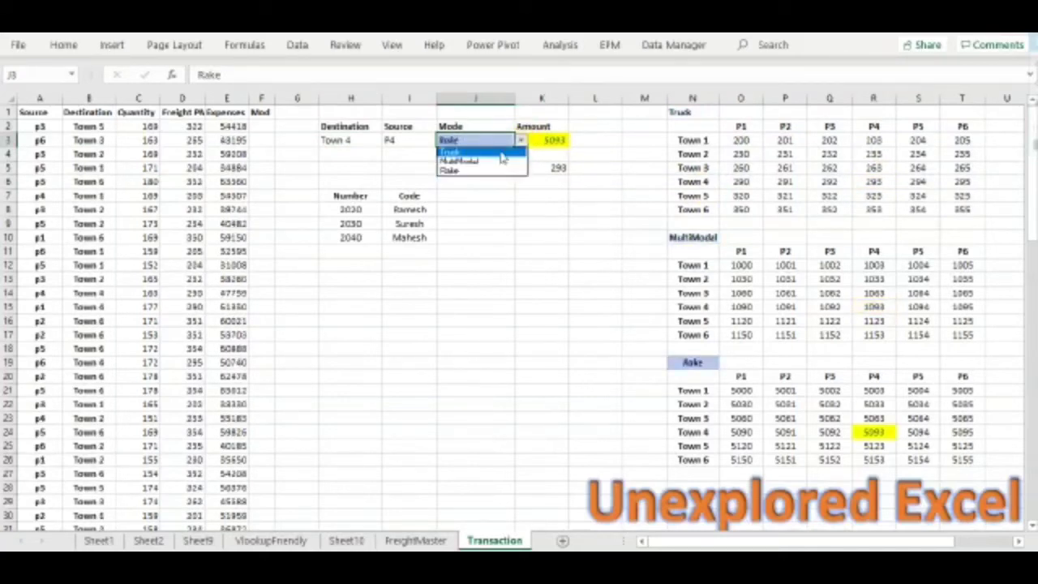
pyautogui.click(500, 155)
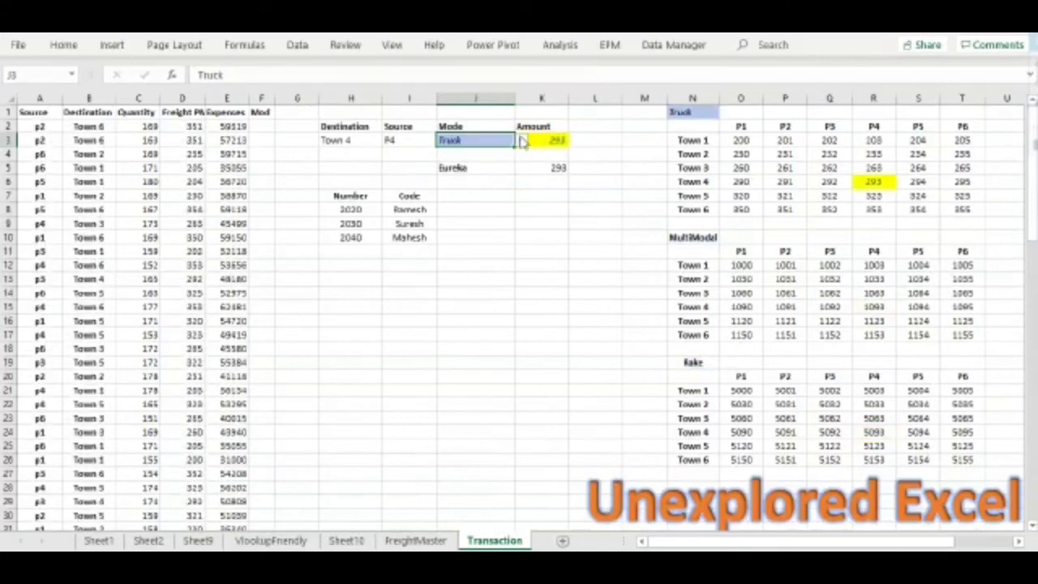
pyautogui.click(521, 142)
pyautogui.click(511, 161)
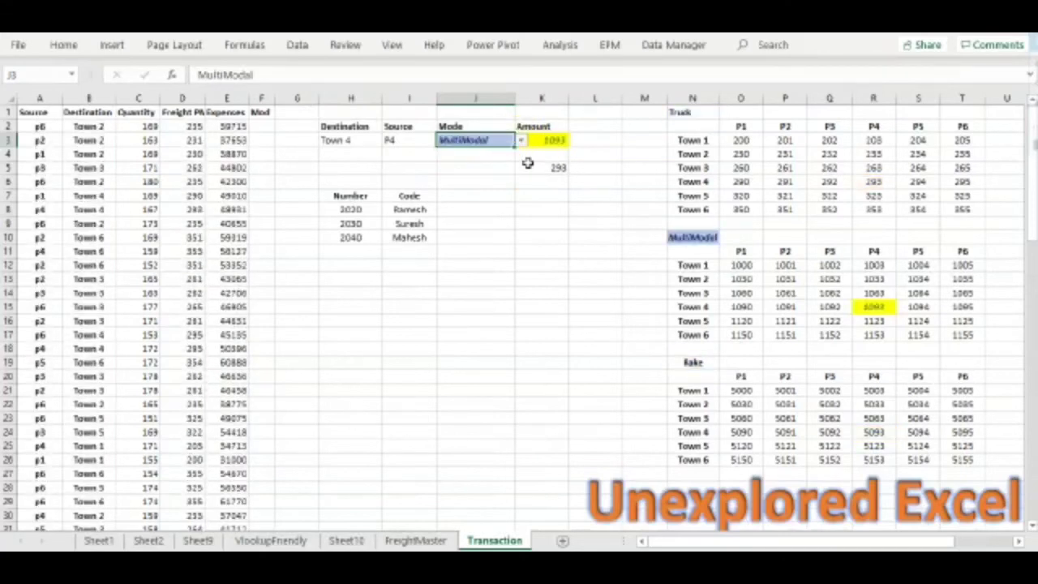
# Replace the Truck array in the K5 INDEX formula with INDIRECT(J3) and complete the formula
pyautogui.click(541, 140)
pyautogui.moveTo(542, 146); pyautogui.dragTo(542, 168)
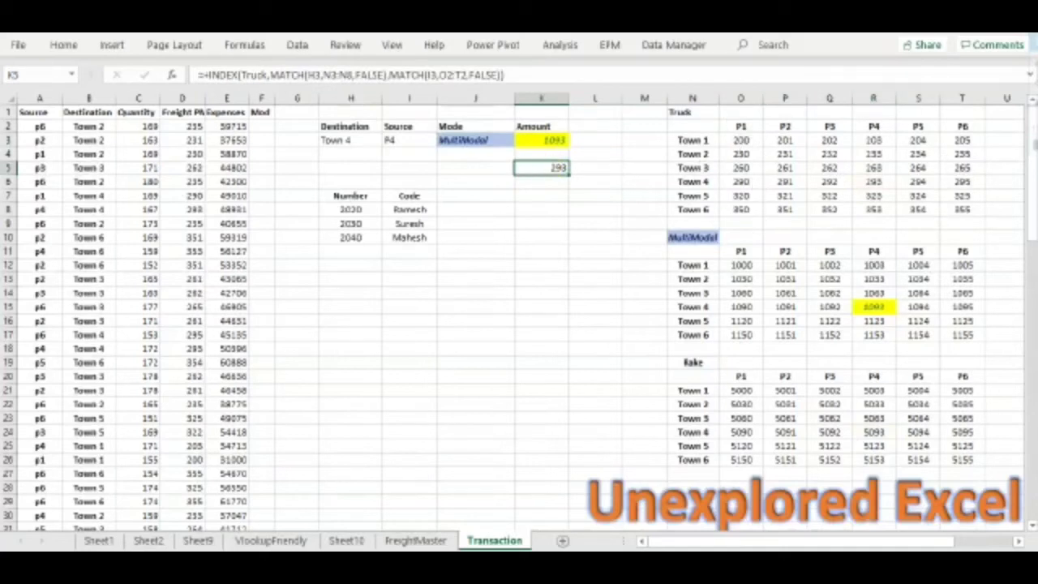
pyautogui.click(269, 75)
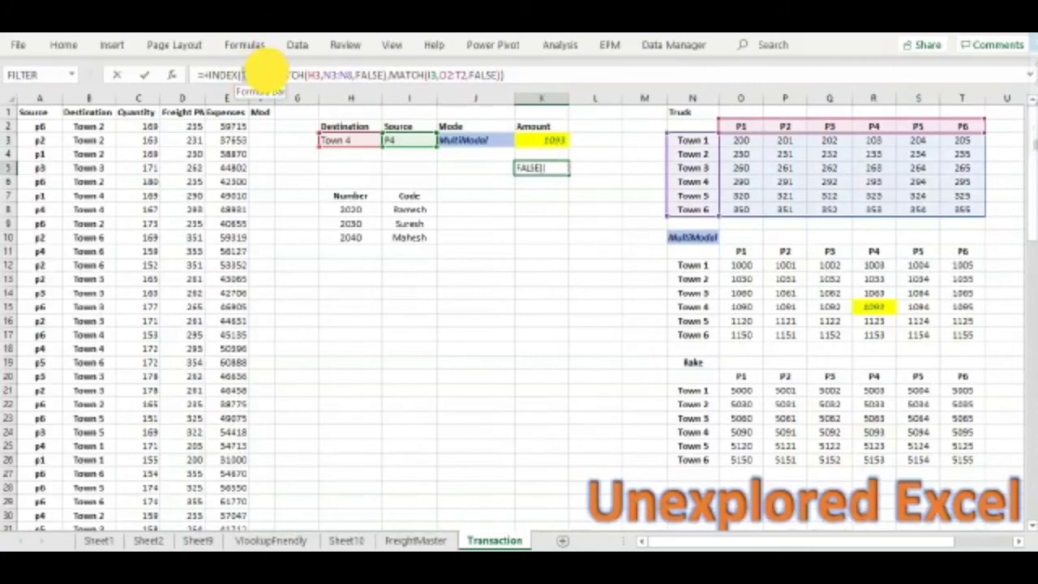
pyautogui.doubleClick(254, 75)
pyautogui.write('indirect')
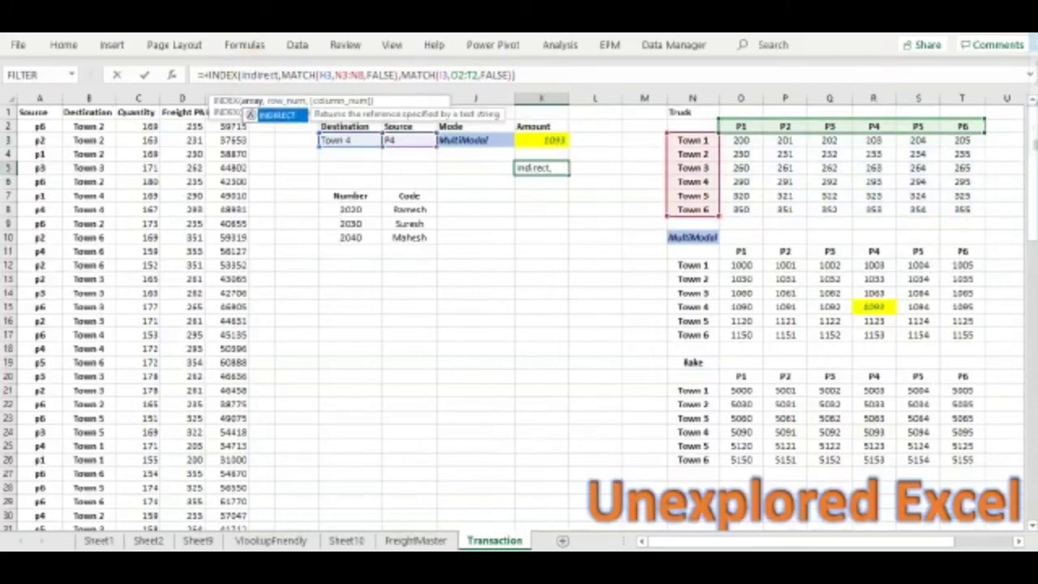
pyautogui.write('(')
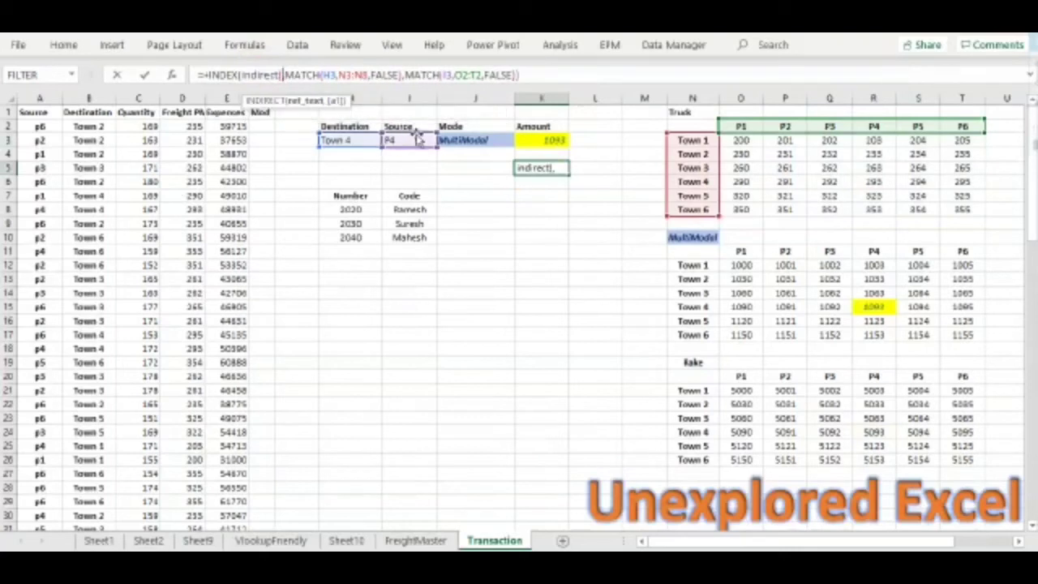
pyautogui.click(474, 140)
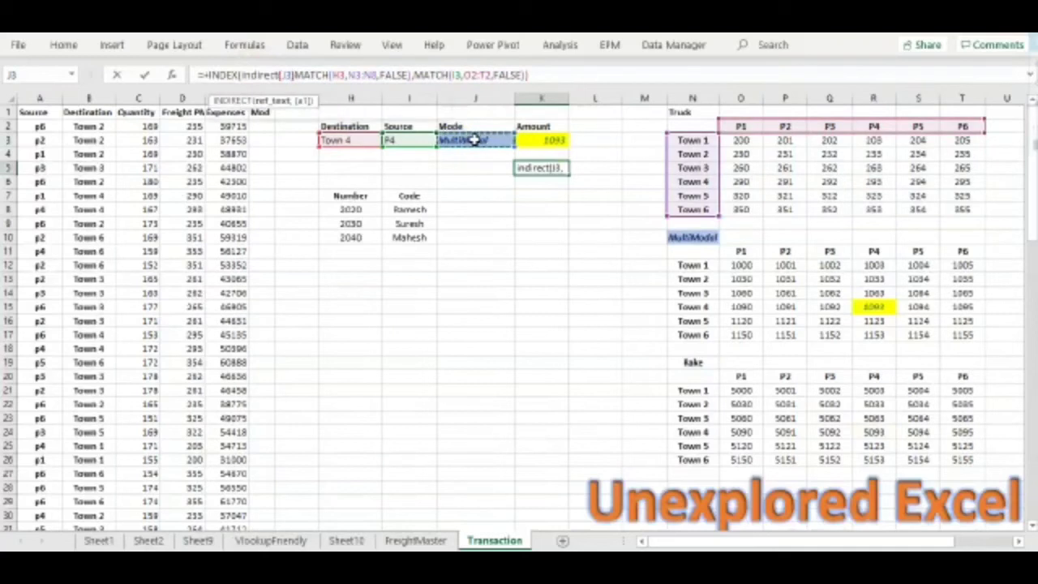
pyautogui.write(')')
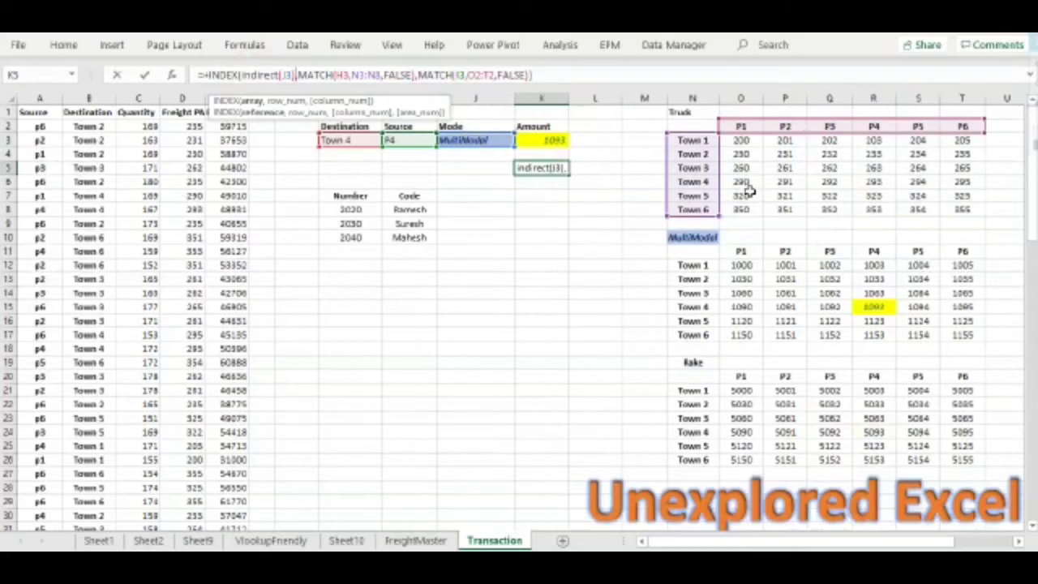
pyautogui.press('Return')
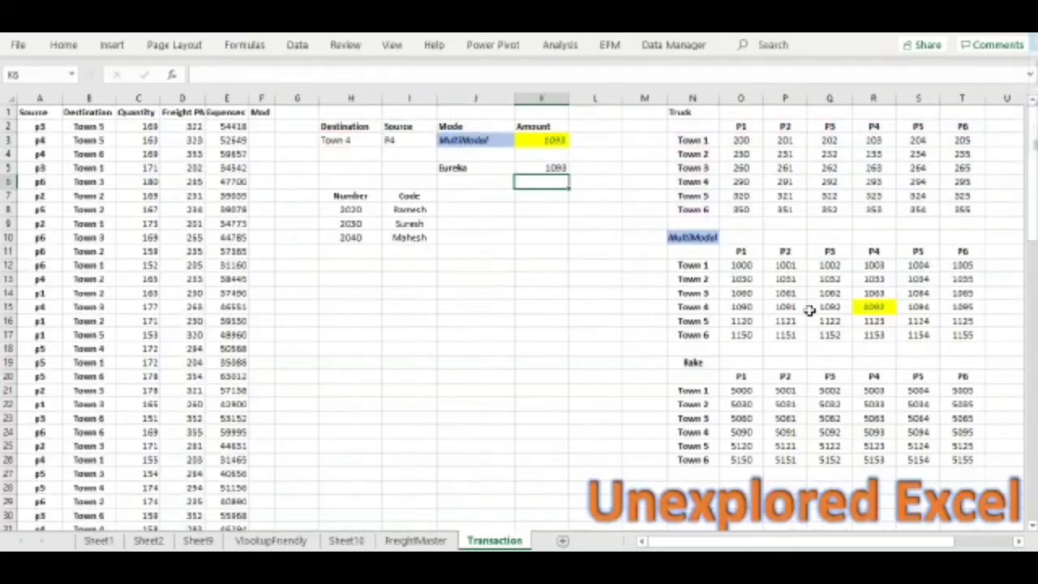
# Compare the K5 and K3 formulas and results with the Town 4 row and P4 column in the MultiModal block
pyautogui.click(564, 166)
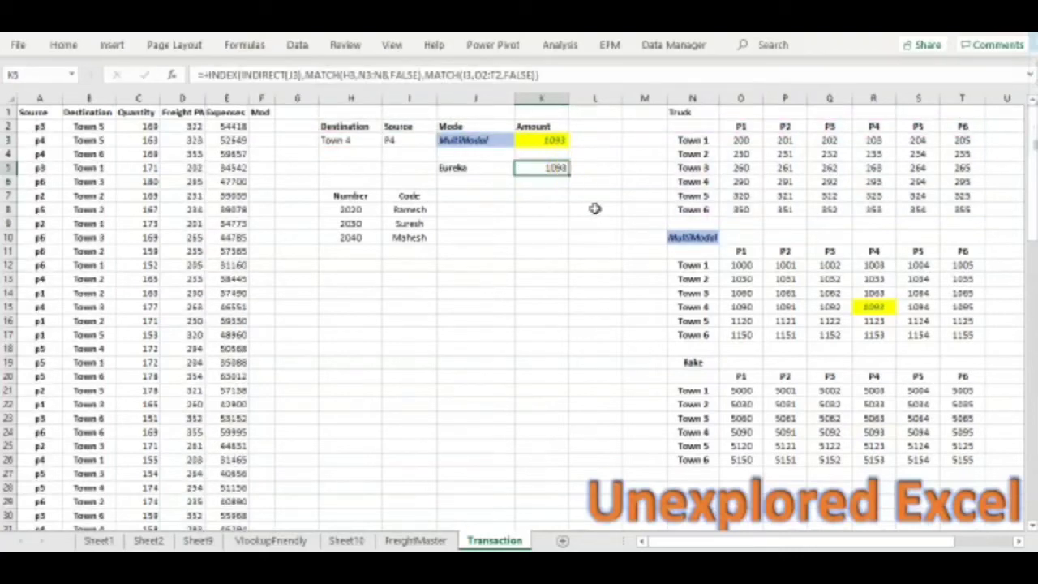
pyautogui.click(482, 140)
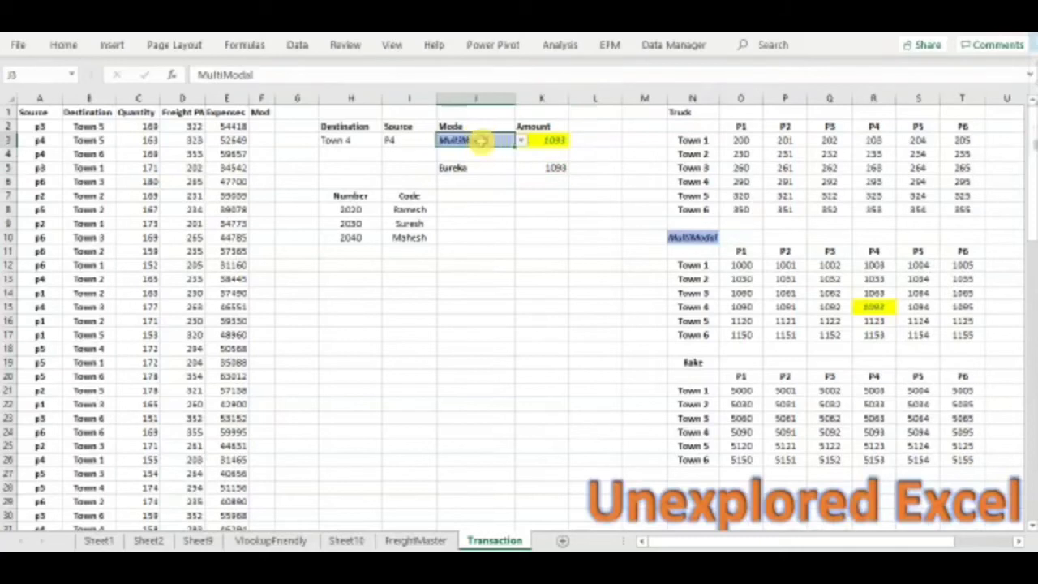
pyautogui.click(547, 140)
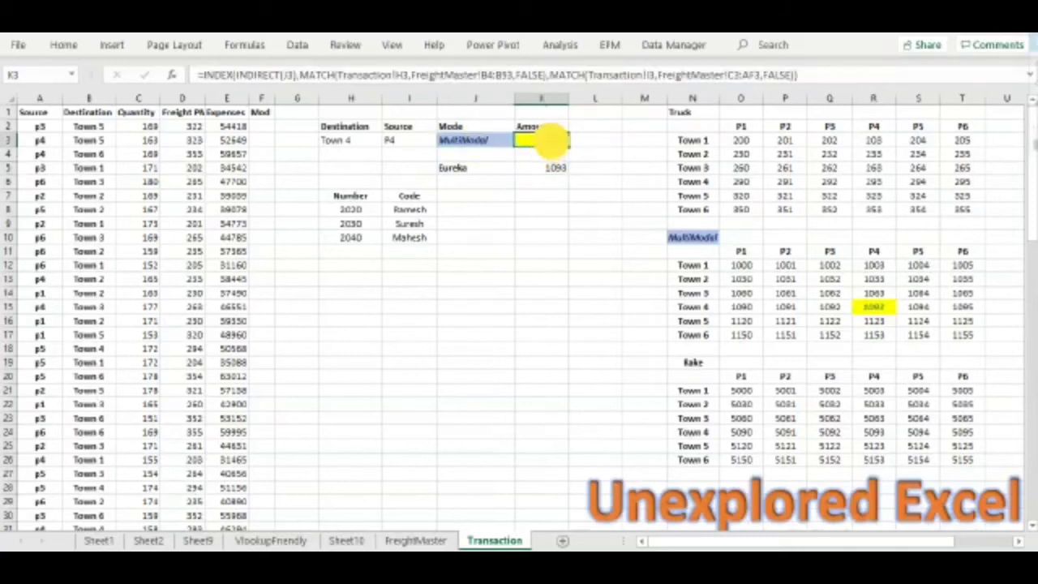
pyautogui.click(876, 309)
pyautogui.click(703, 309)
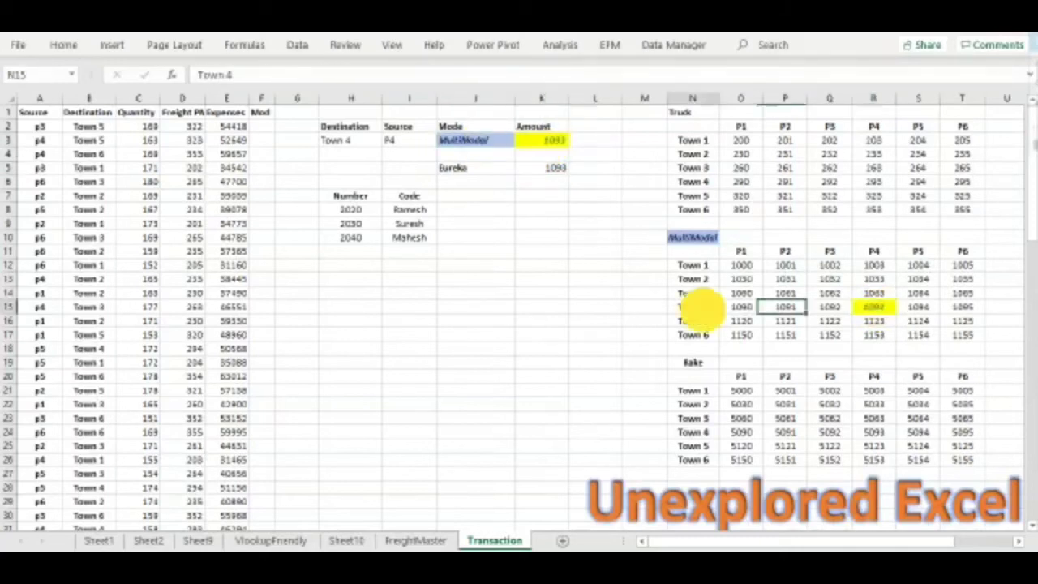
pyautogui.click(874, 252)
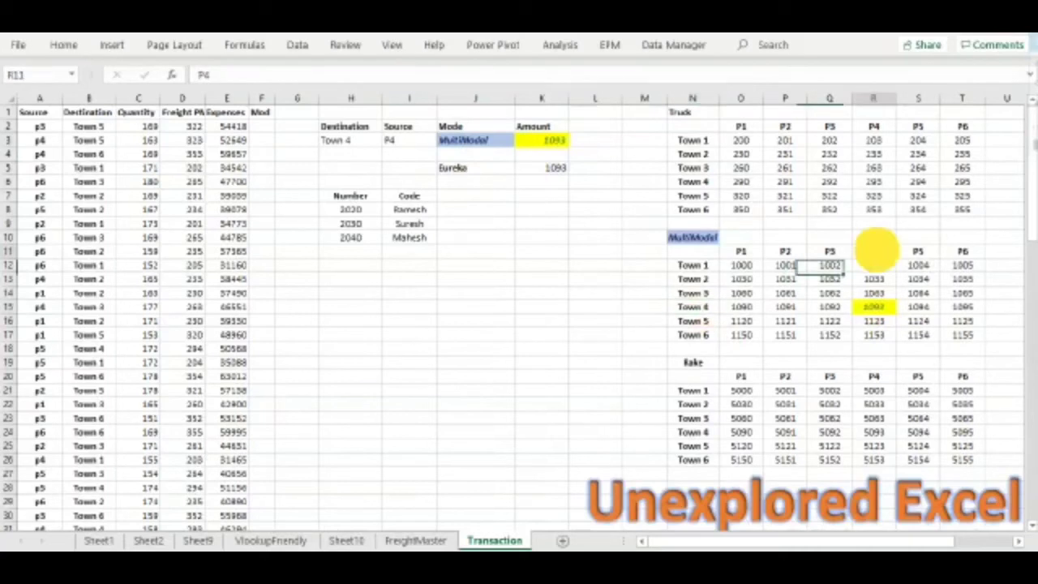
pyautogui.click(559, 166)
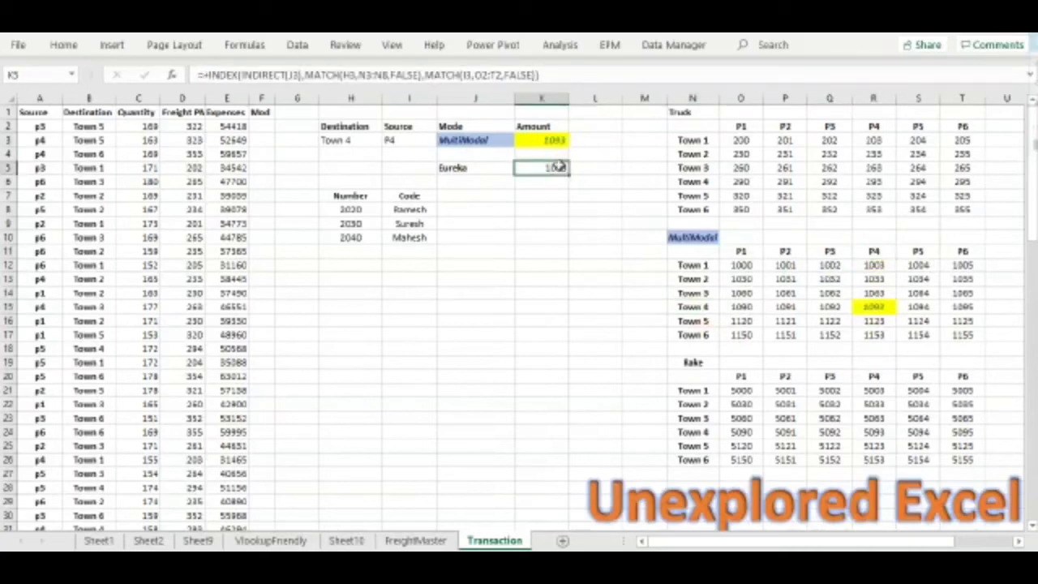
# Set the mode in J3 to Rake and check the rate at Town 4 and P4 in the Rake block
pyautogui.click(504, 140)
pyautogui.click(521, 141)
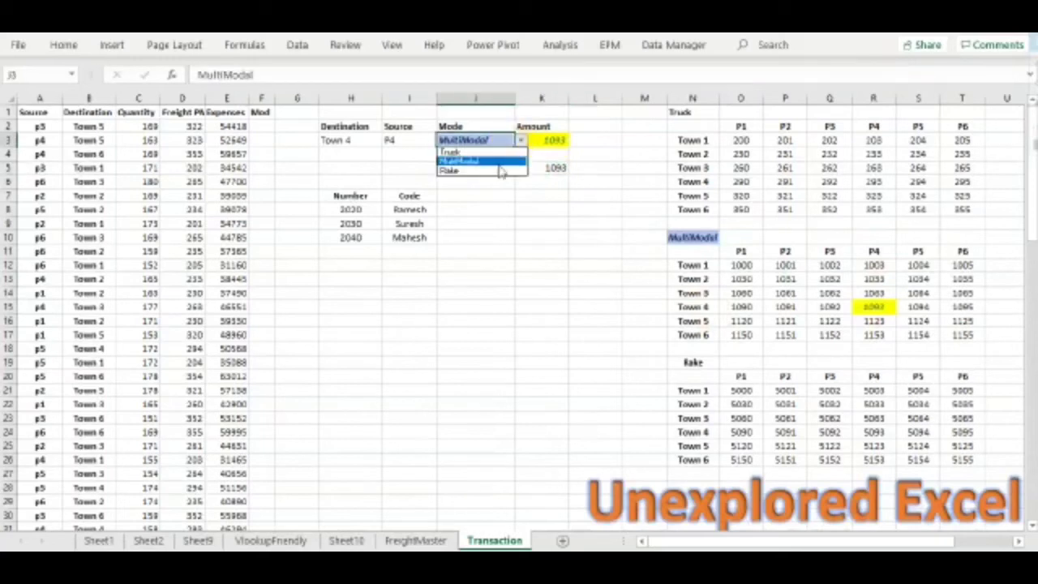
pyautogui.click(496, 170)
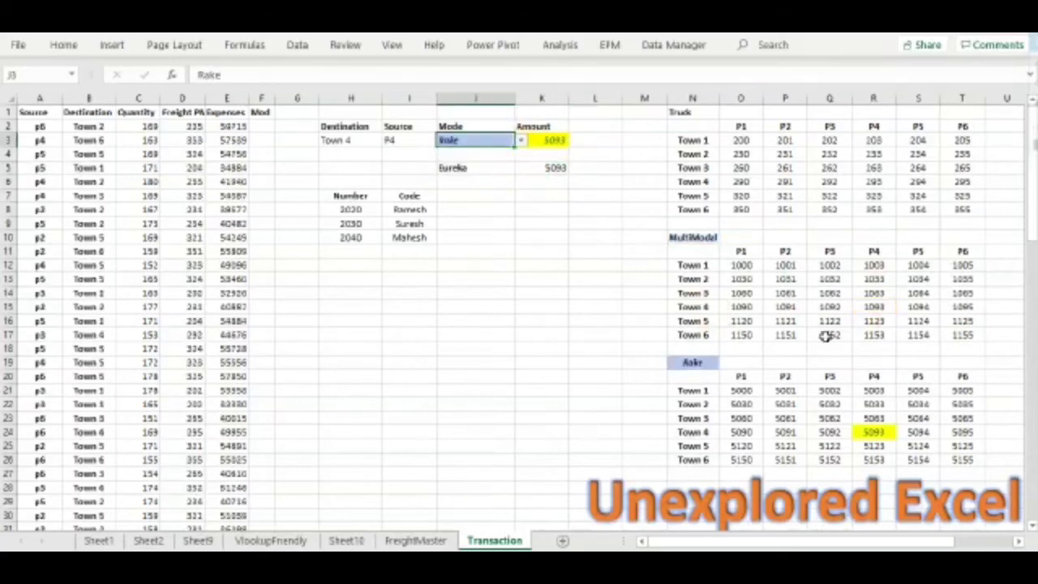
pyautogui.click(869, 436)
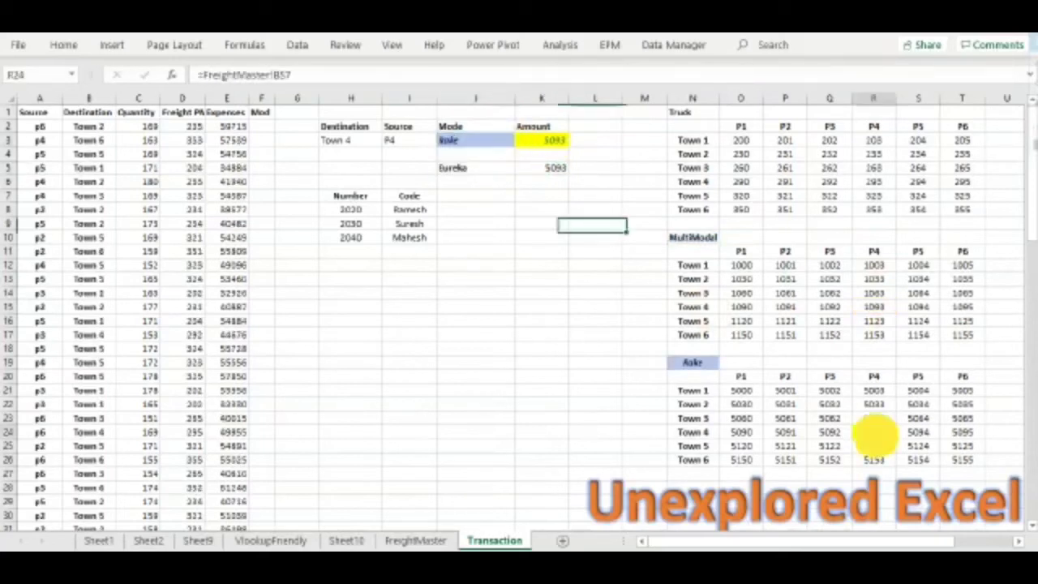
pyautogui.click(693, 361)
pyautogui.click(873, 376)
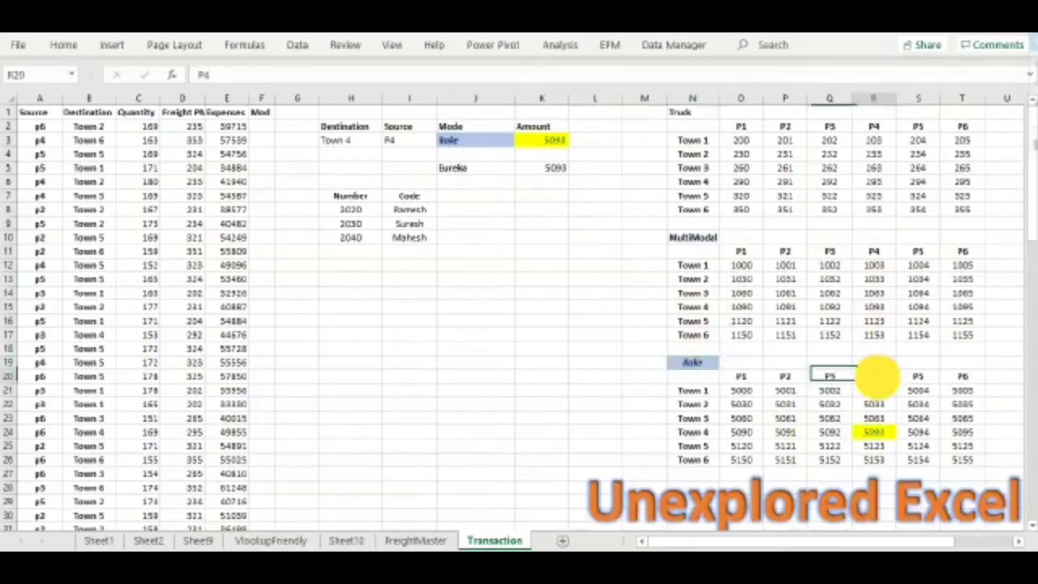
pyautogui.click(693, 431)
pyautogui.click(877, 432)
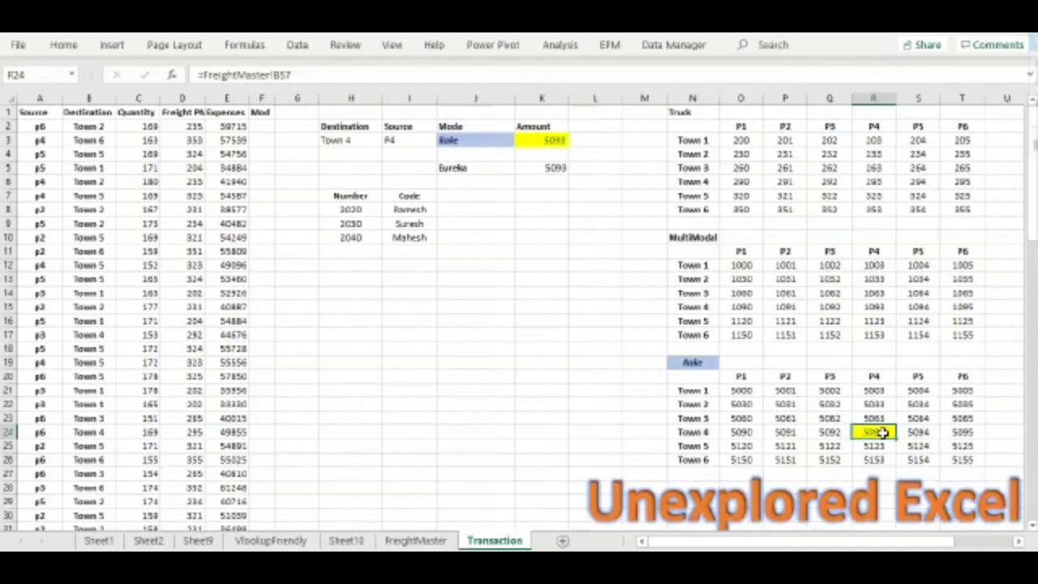
# Set the destination in H3 to Town 6 and the source in I3 to P6
pyautogui.click(371, 140)
pyautogui.click(389, 140)
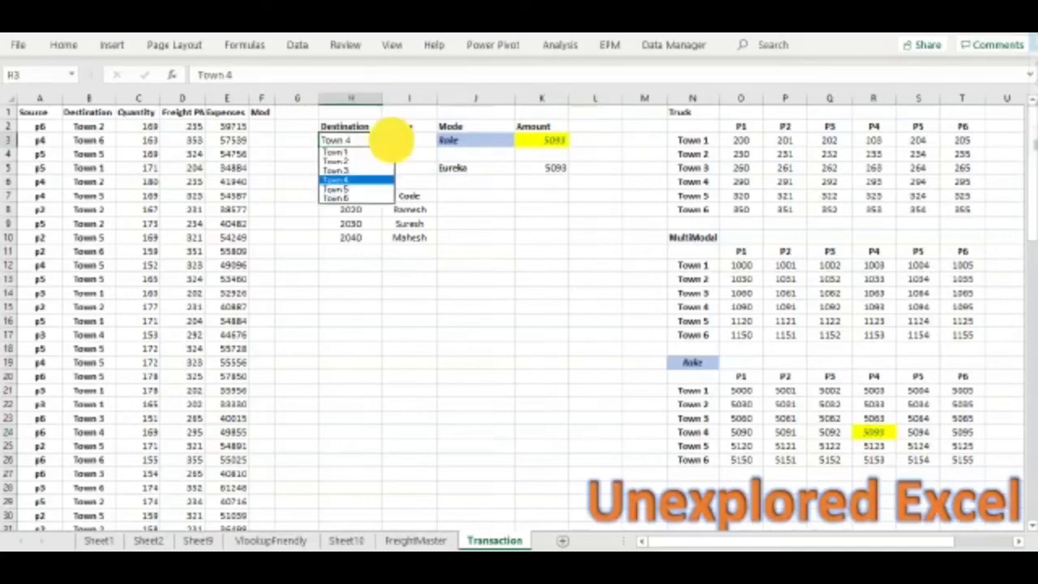
pyautogui.click(361, 195)
pyautogui.click(414, 140)
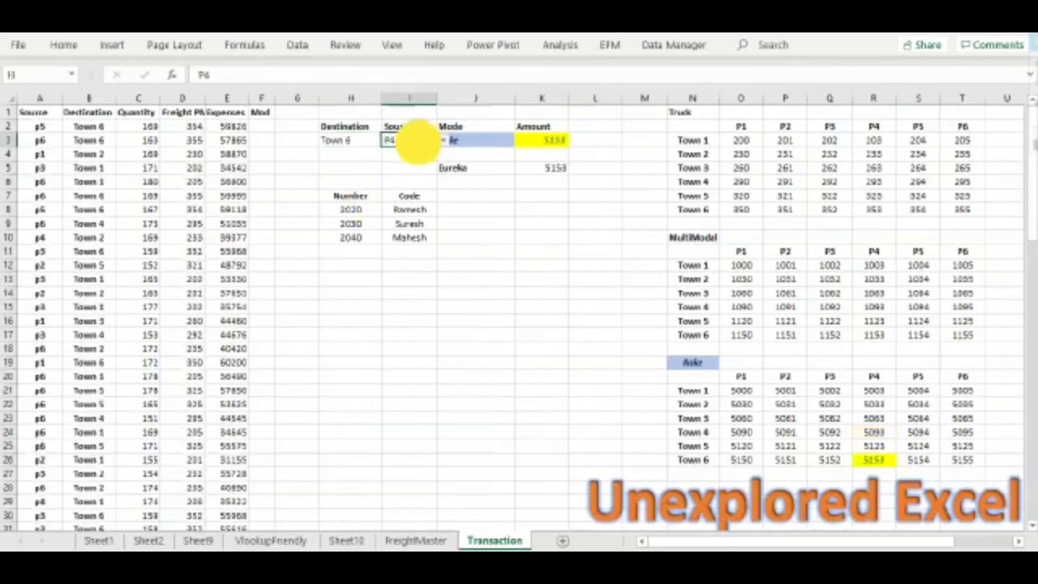
pyautogui.click(432, 141)
pyautogui.click(442, 147)
pyautogui.click(442, 141)
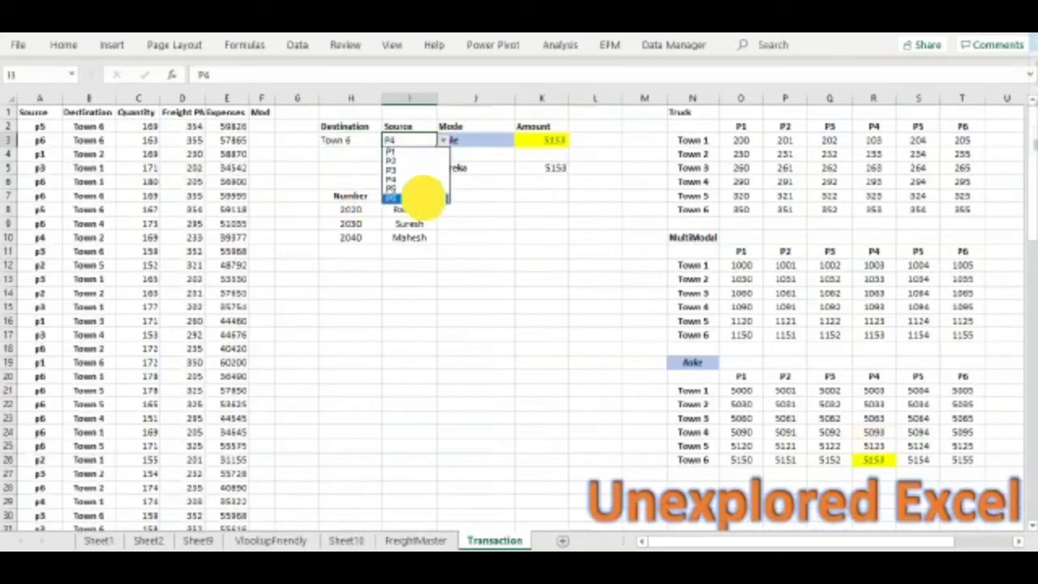
pyautogui.click(426, 201)
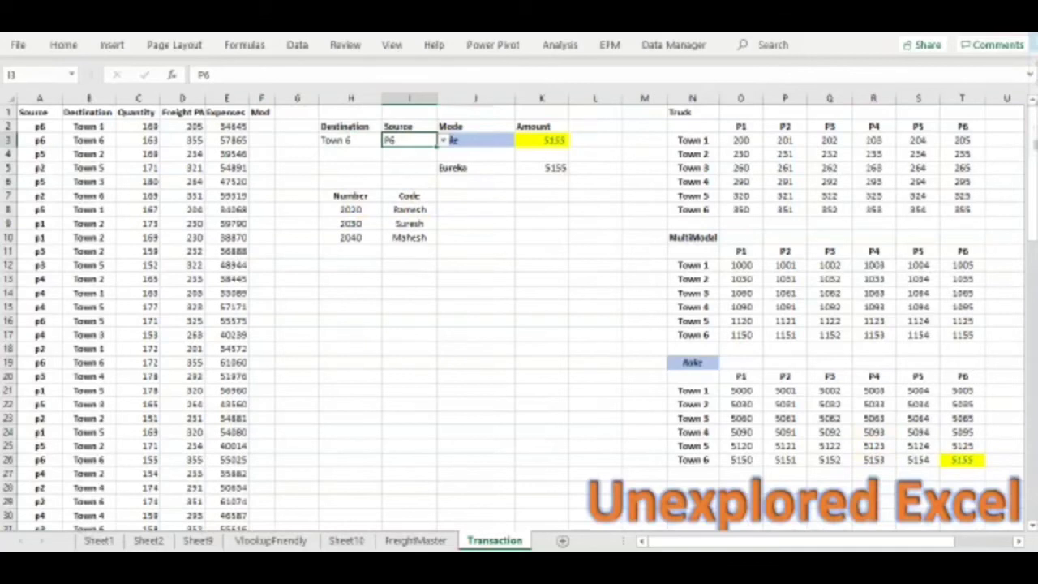
# Test the lookup for the chosen destination and source by switching the mode in J3 to MultiModal and Truck
pyautogui.click(459, 140)
pyautogui.click(475, 193)
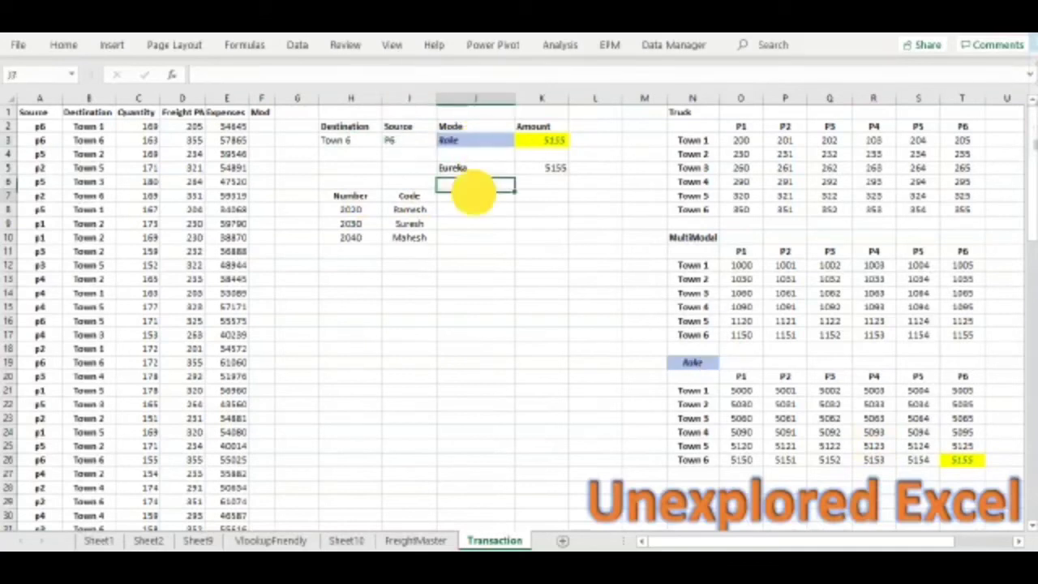
pyautogui.click(511, 141)
pyautogui.click(523, 141)
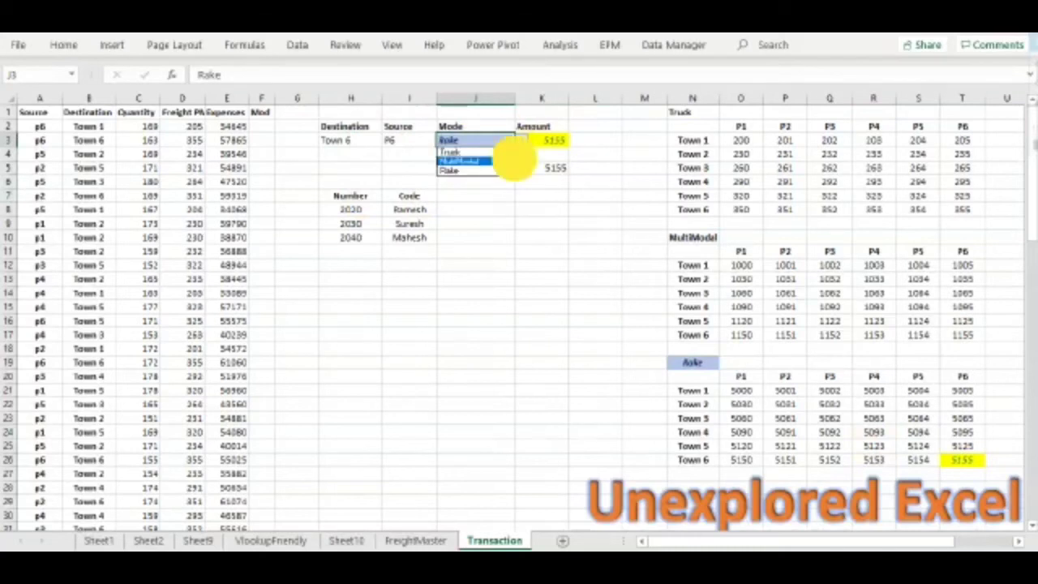
pyautogui.click(509, 160)
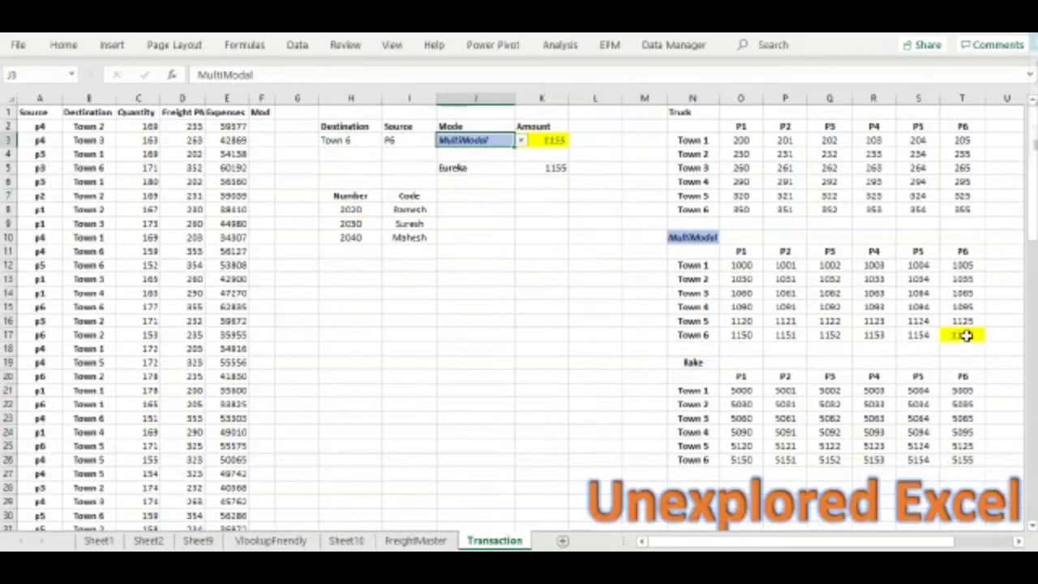
pyautogui.click(520, 141)
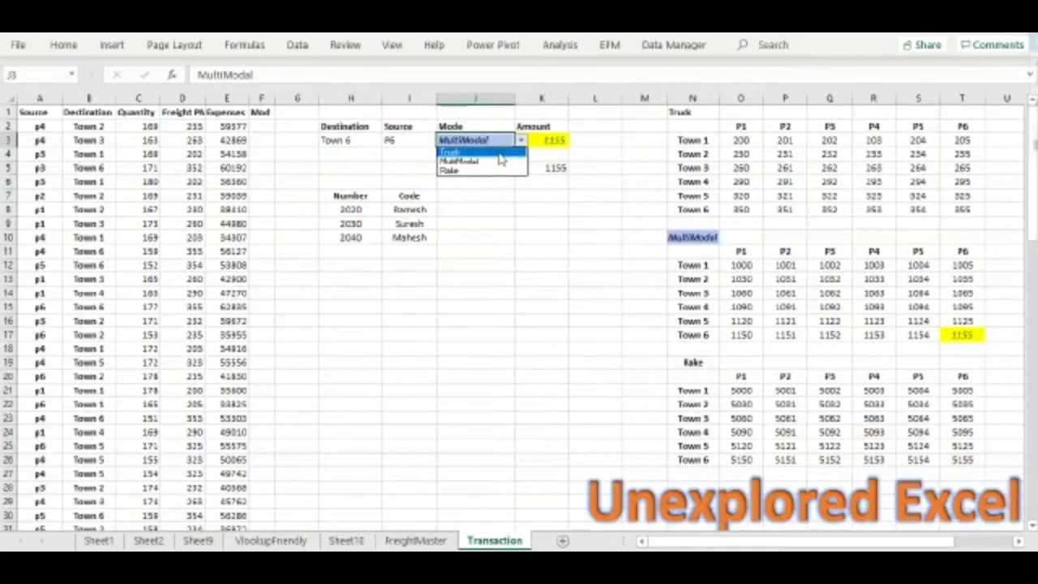
pyautogui.click(499, 154)
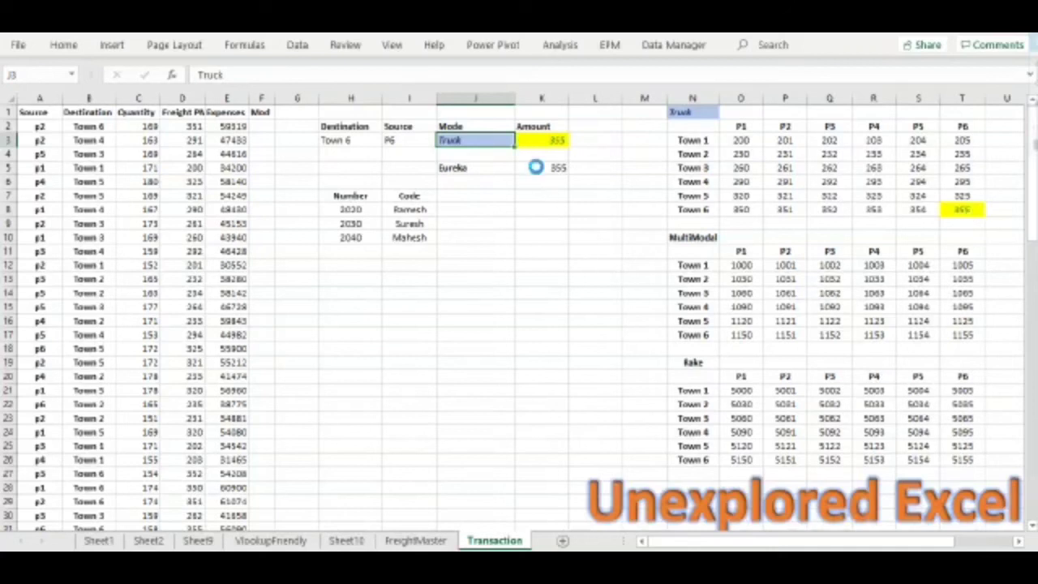
# Switch the mode in J3 from Truck through MultiModal to Rake and reopen the mode choices
pyautogui.click(509, 140)
pyautogui.click(523, 142)
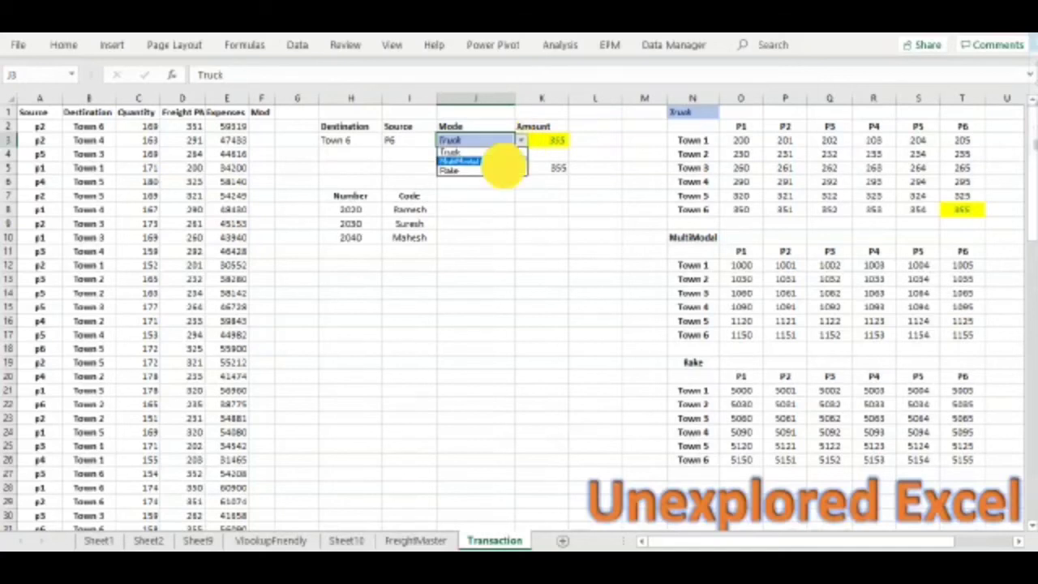
pyautogui.click(491, 156)
pyautogui.click(521, 141)
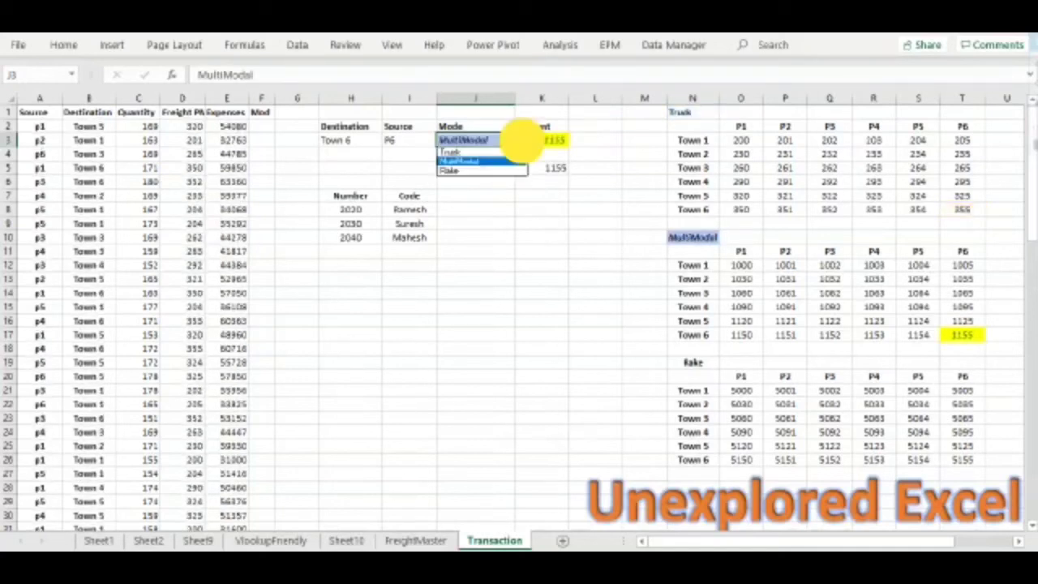
pyautogui.click(504, 170)
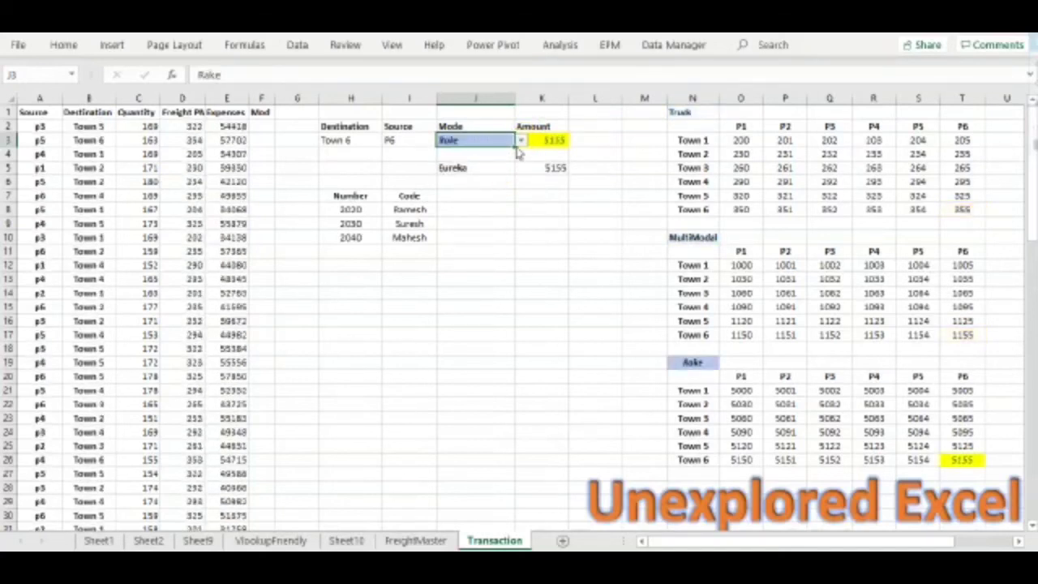
pyautogui.click(523, 141)
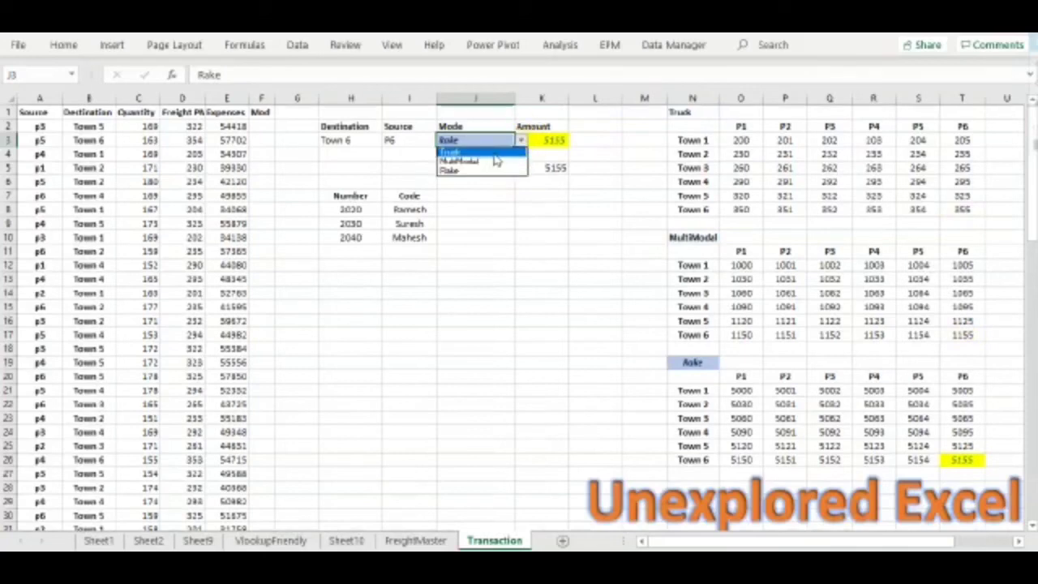